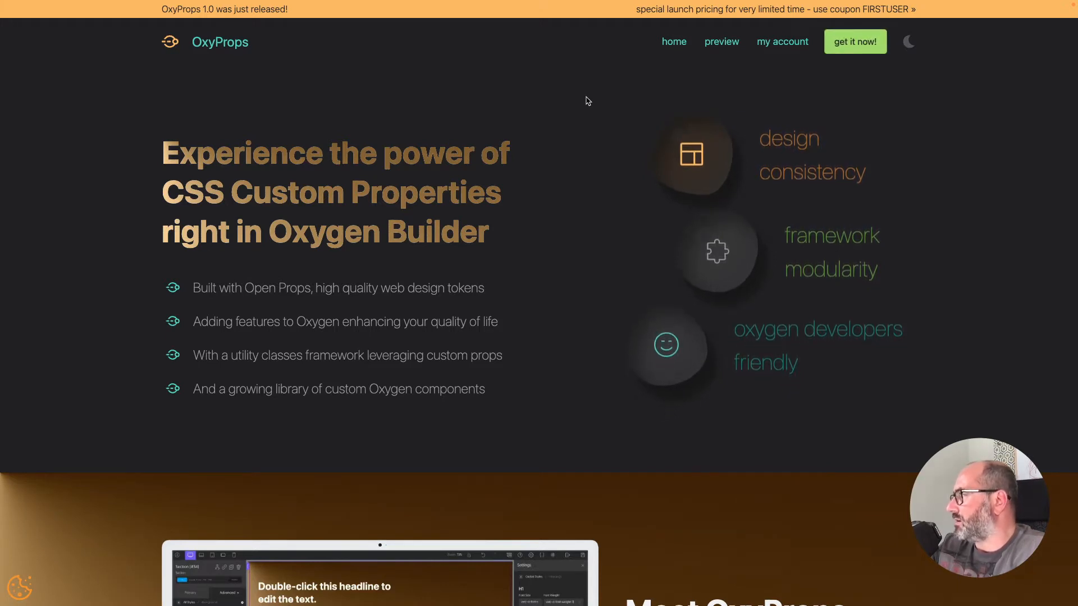
Step: Run sh wpcreate.sh oxyprops-tutorials in Terminal to create the new WordPress site
key(ctrl+Left)
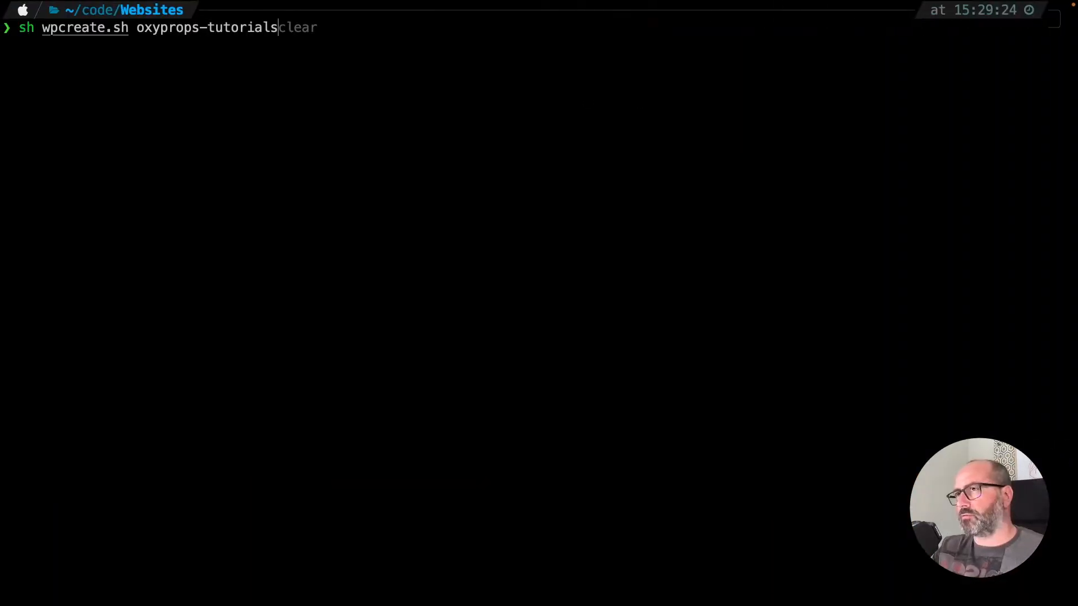
key(Return)
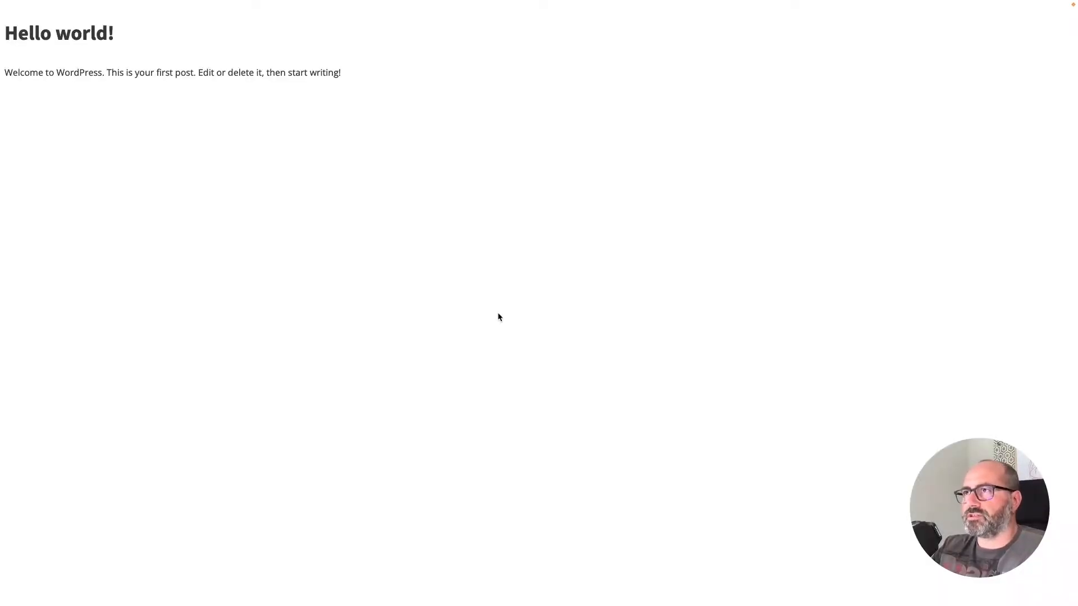
Step: Go to the new site's /wp-admin and list the plugins, Oxygen 4.0 RC 1 and OxyProps
click(280, 33)
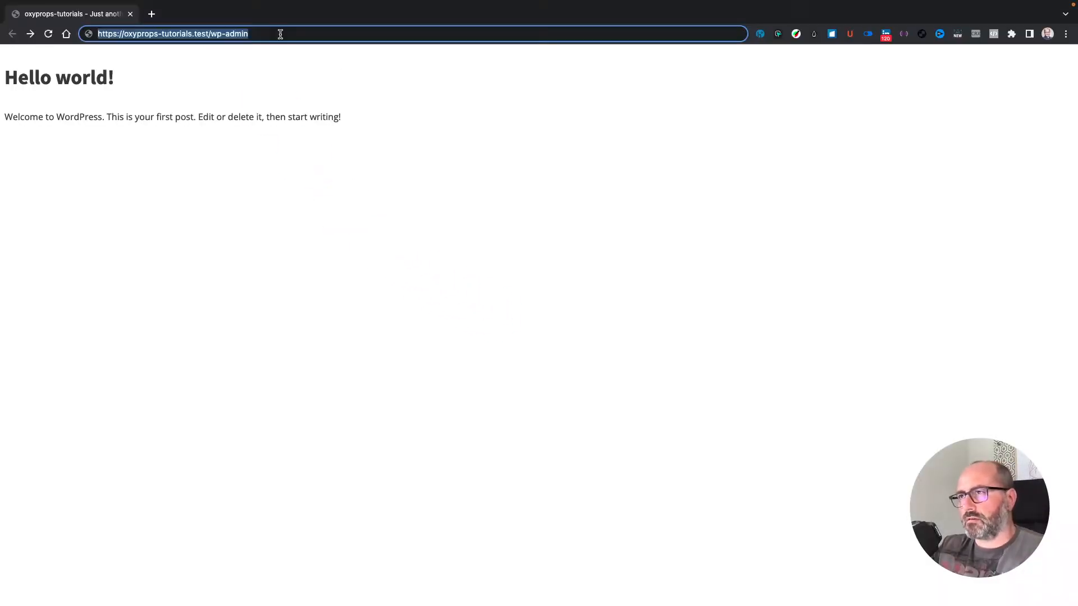
key(Return)
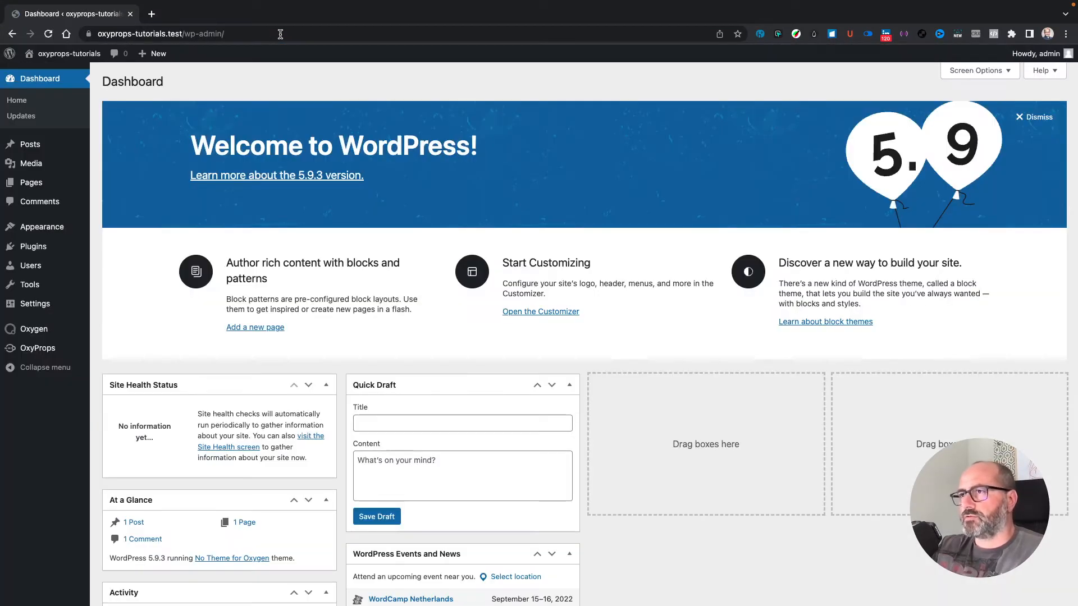
click(33, 245)
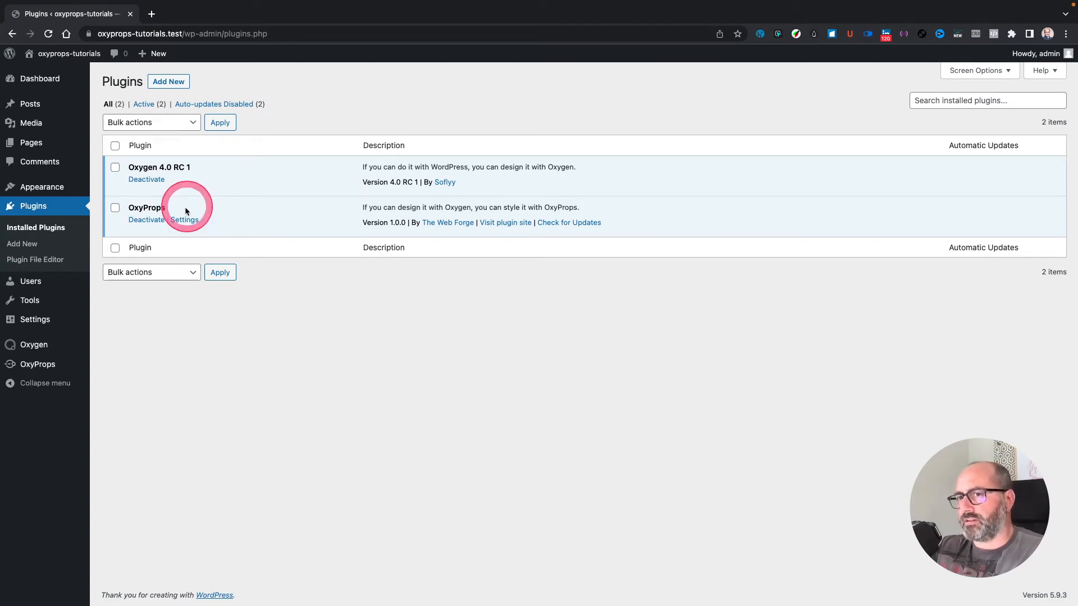
Step: Activate OxyProps with the license key and associated e-mail so its status reads Valid
click(38, 367)
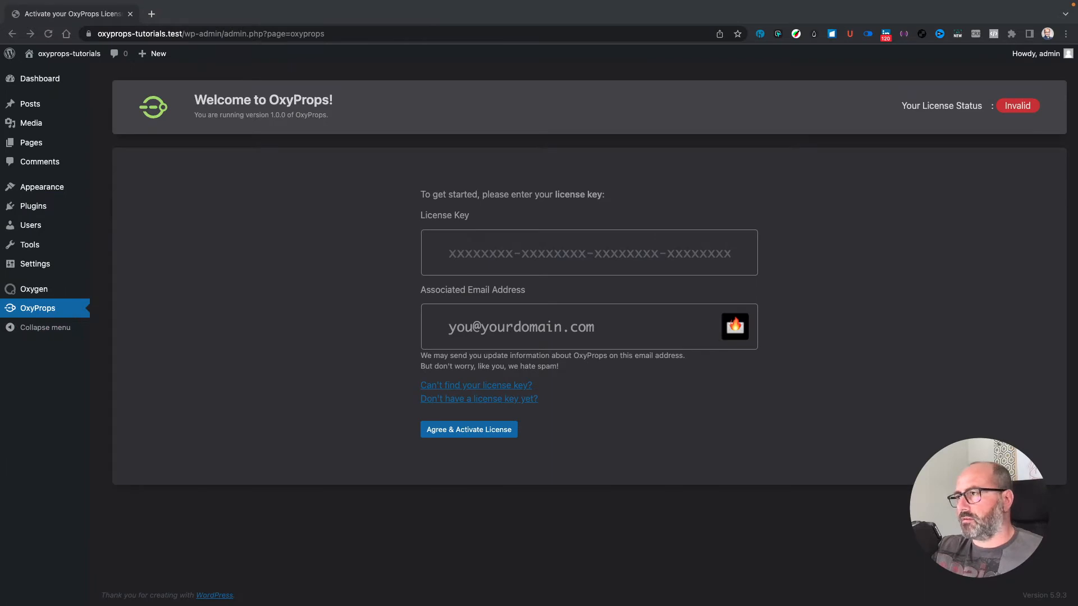
click(356, 345)
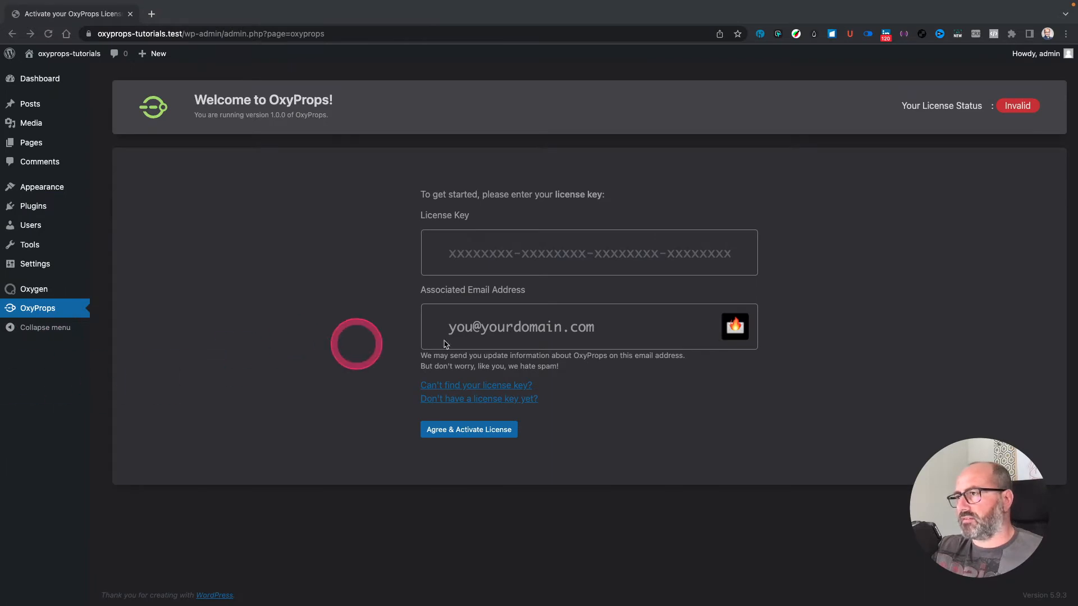
click(477, 308)
click(472, 431)
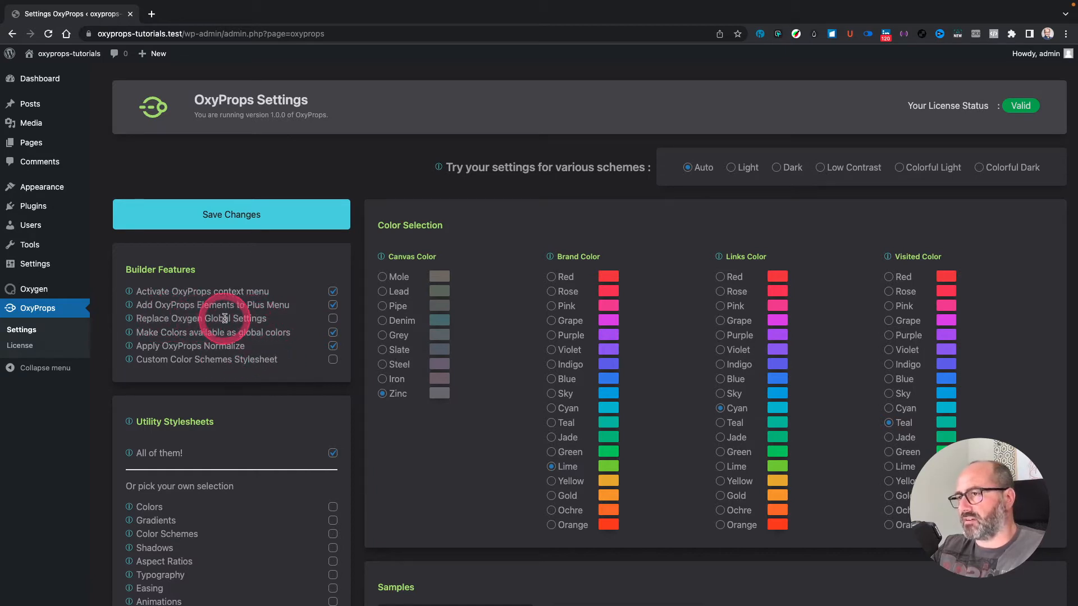
Step: Enable Replace Oxygen Global Settings under OxyProps Builder Features
click(333, 319)
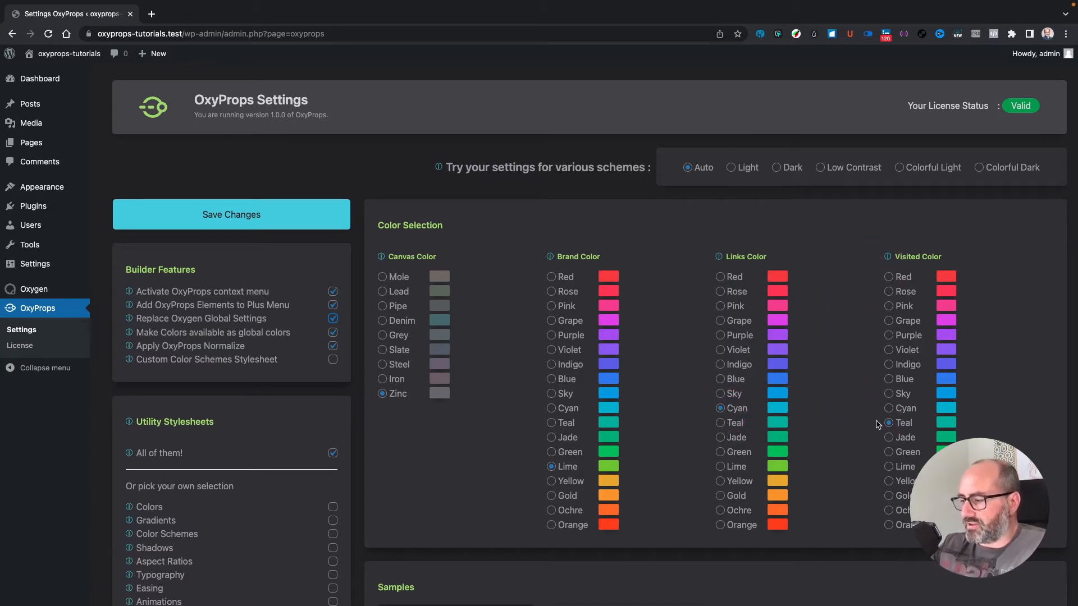
scroll(877, 424, down, 8)
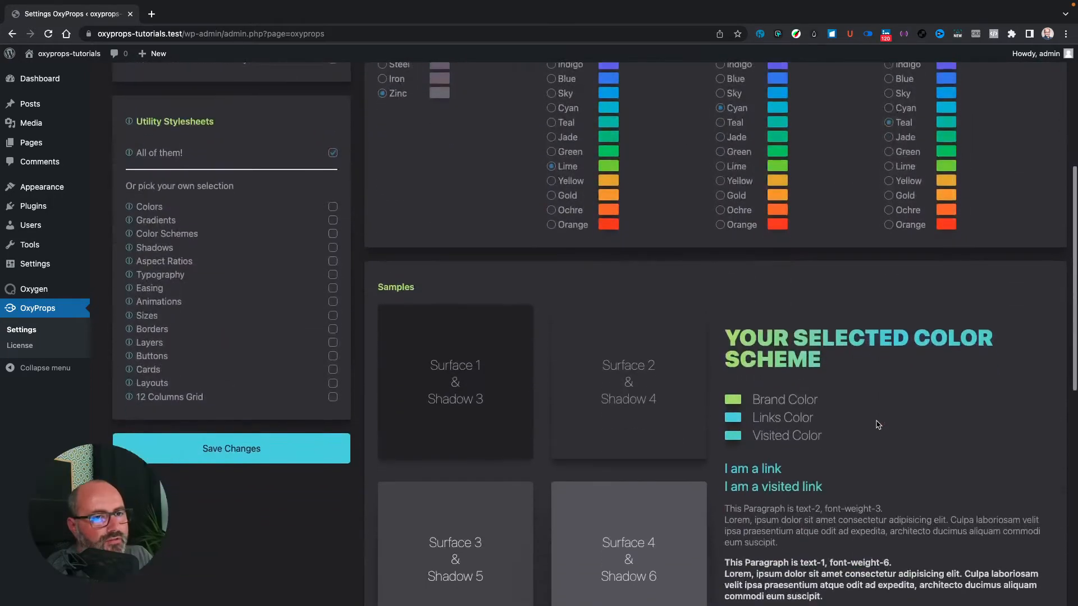
scroll(878, 424, down, 1)
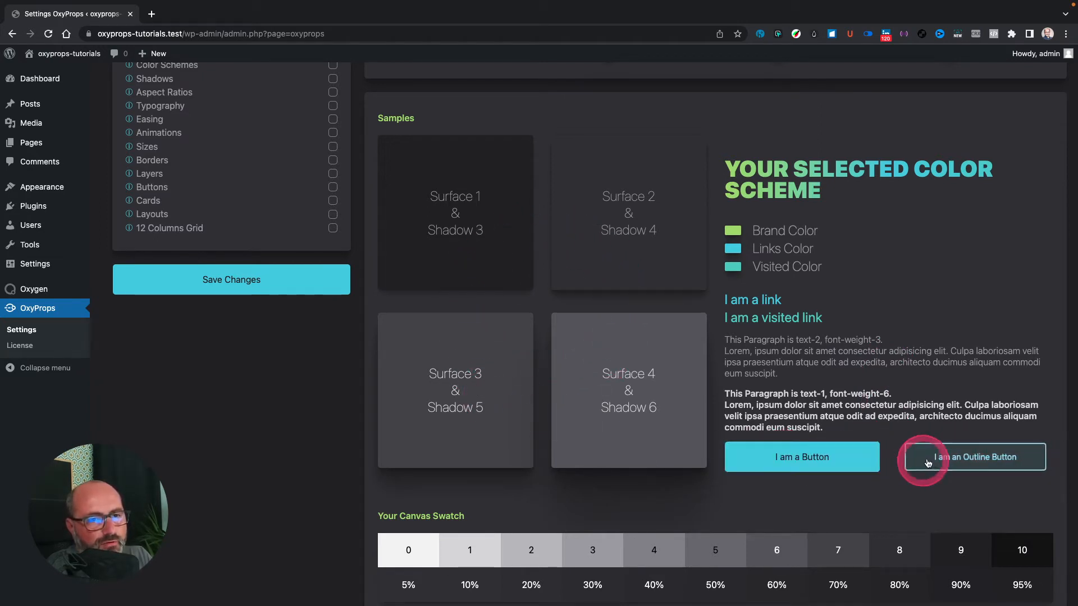
scroll(762, 391, down, 6)
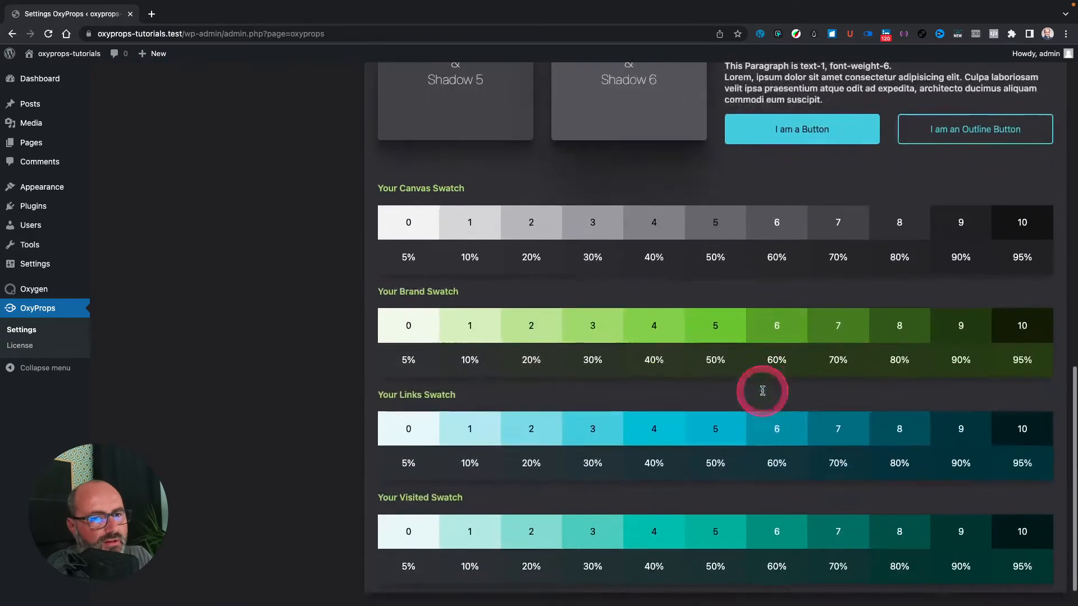
scroll(763, 390, down, 1)
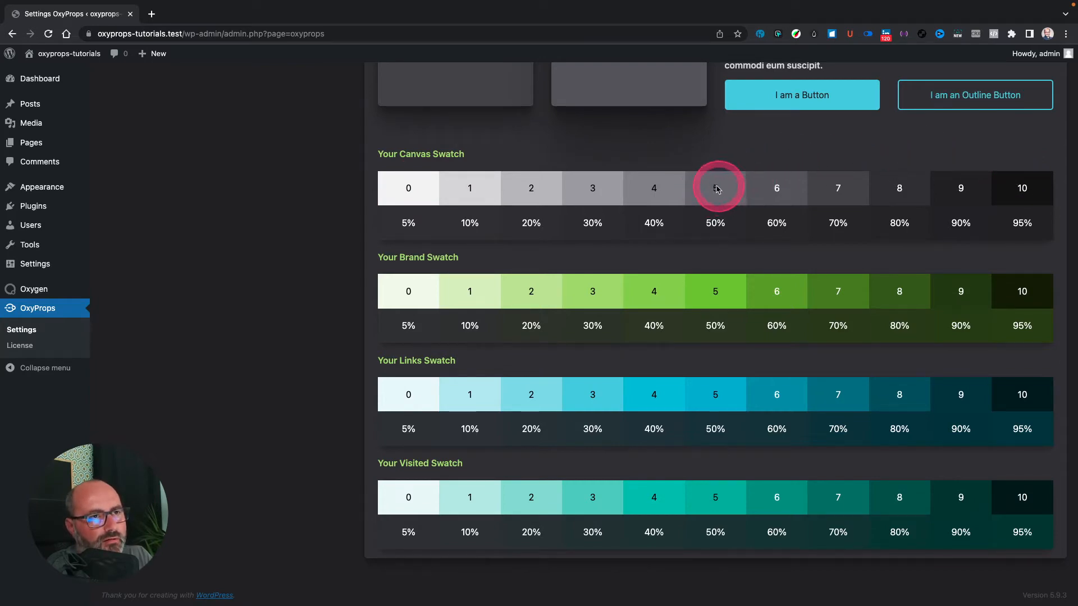
scroll(713, 193, up, 8)
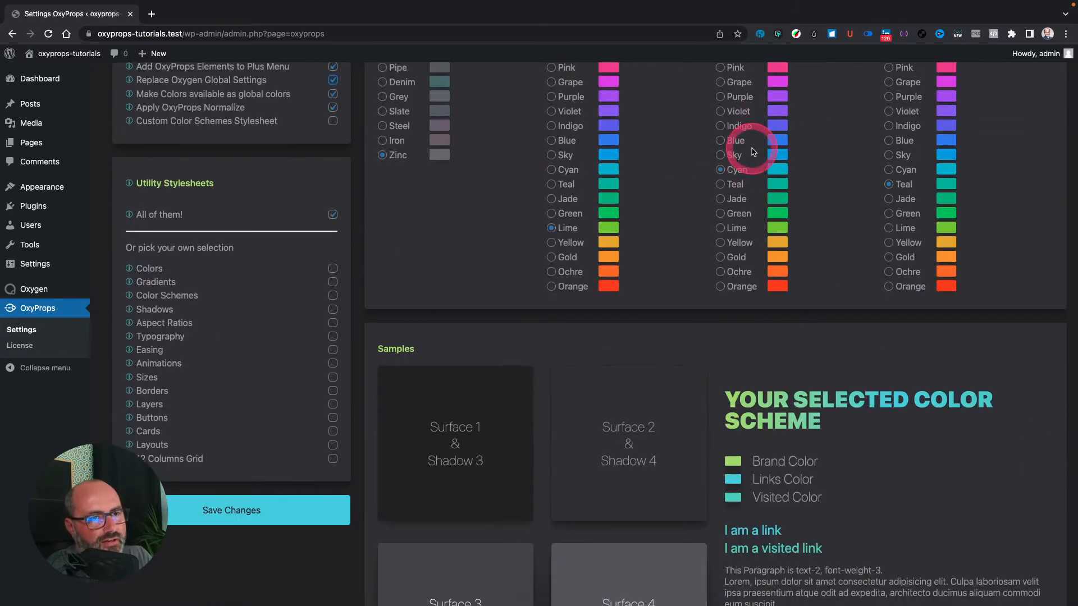
scroll(748, 146, down, 7)
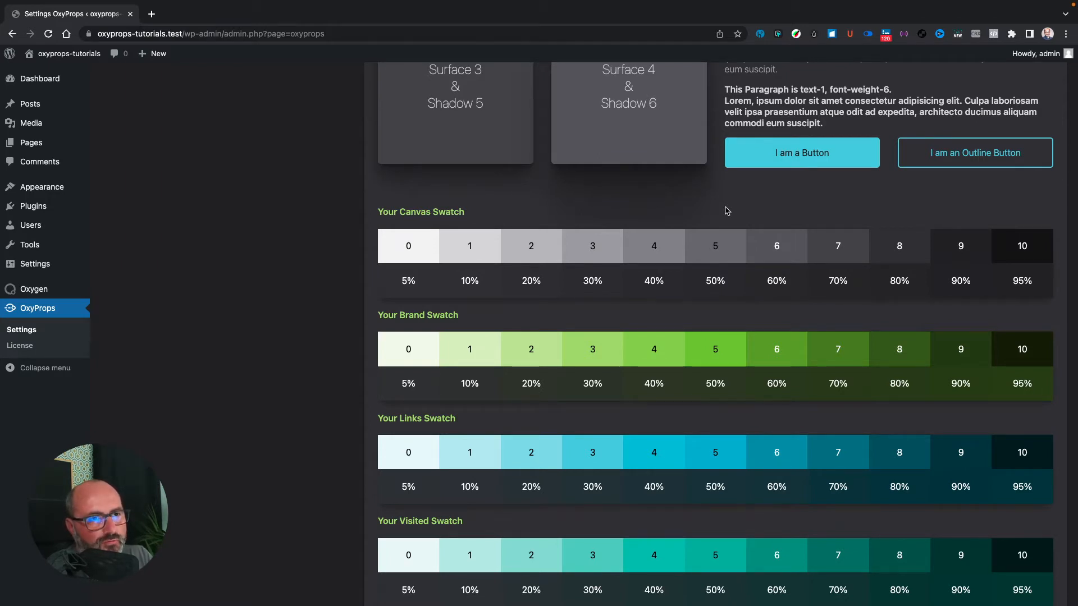
scroll(727, 210, down, 1)
scroll(727, 210, up, 12)
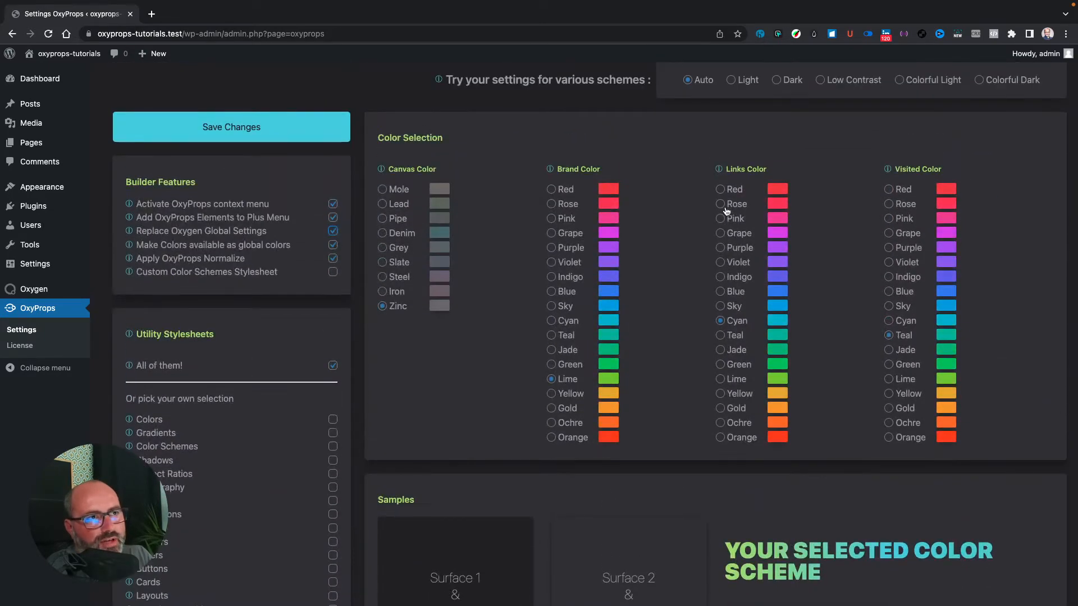
Step: Choose Denim canvas, Indigo brand, Violet links and Grape visited colours, and save
click(391, 233)
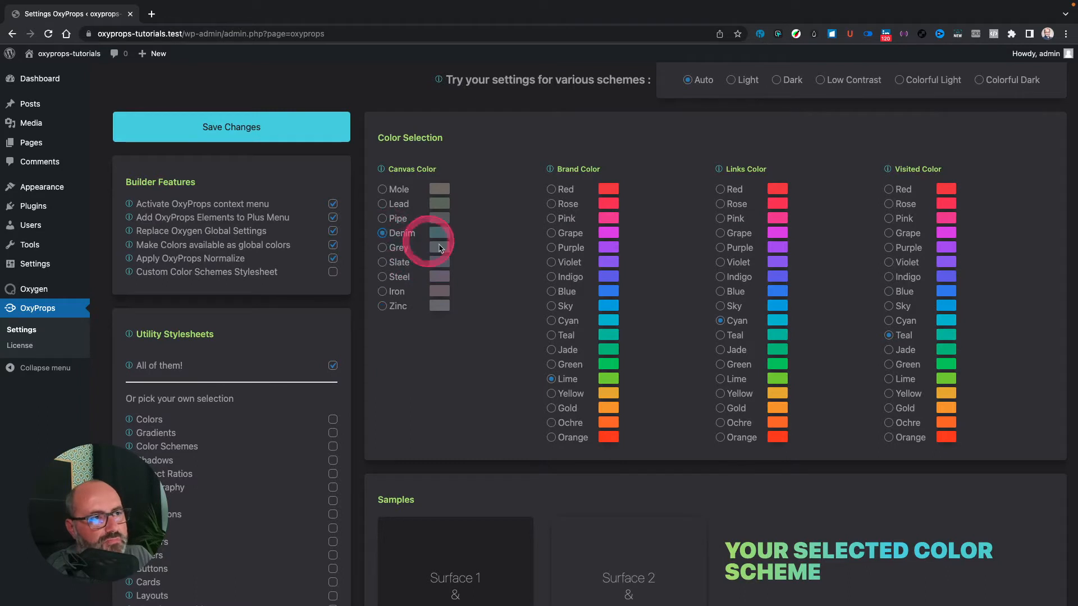
click(551, 277)
click(720, 263)
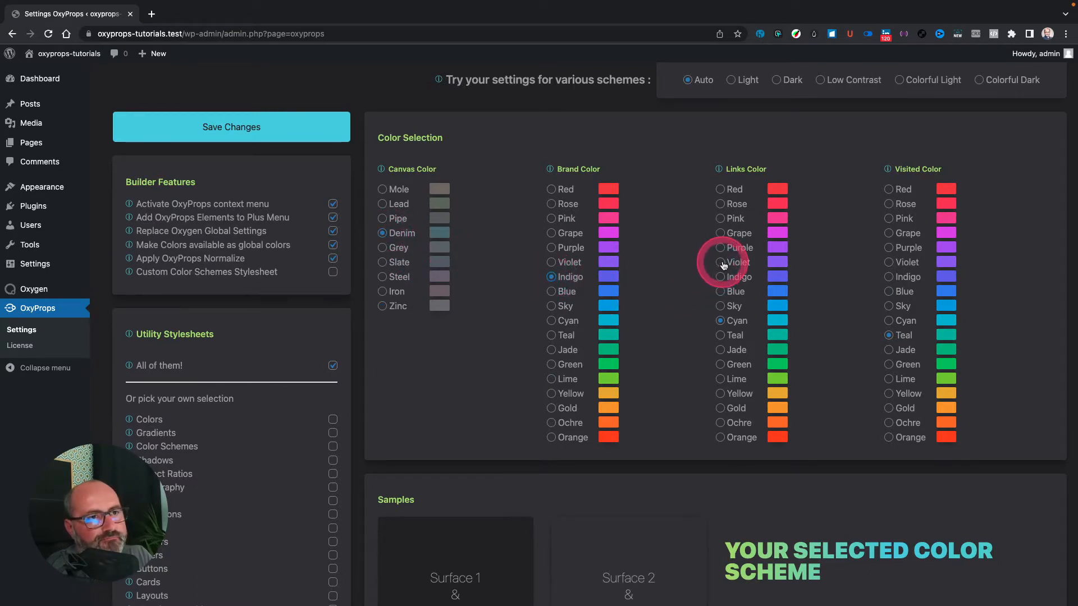
click(891, 233)
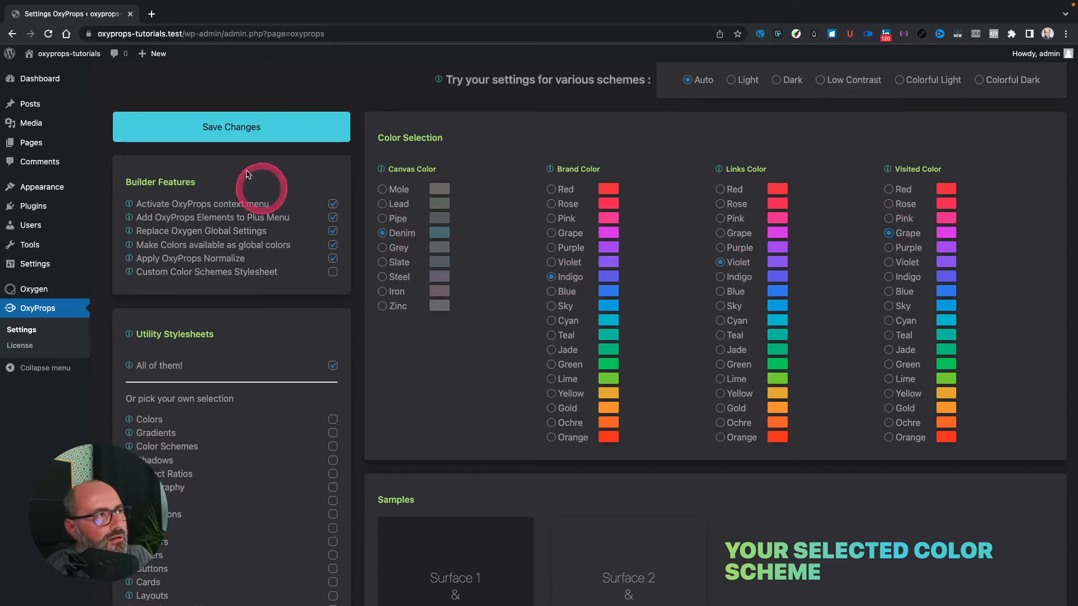
click(227, 128)
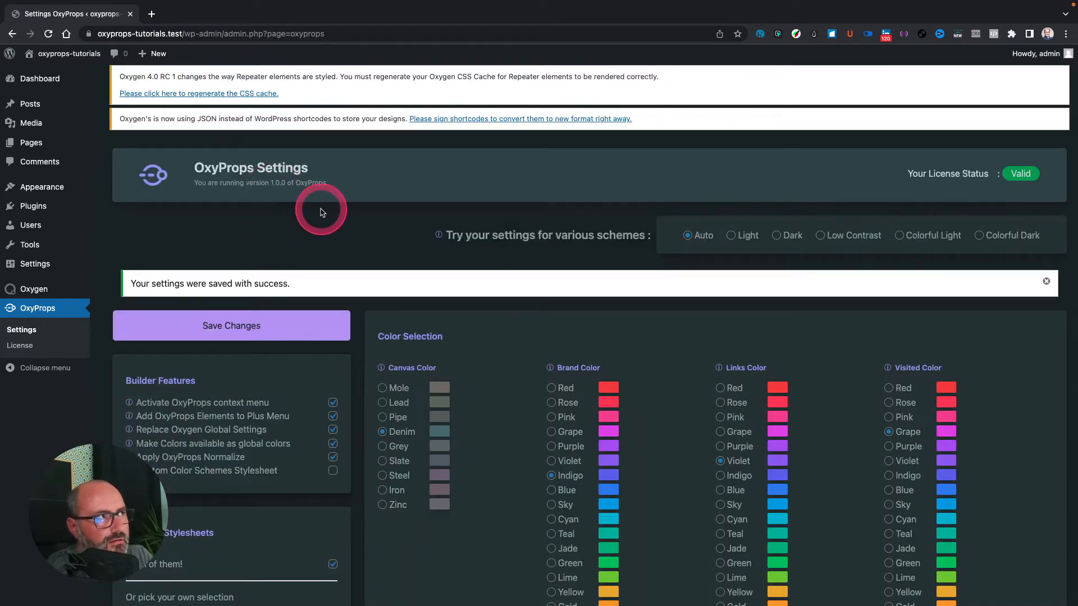
Step: Change the brand colour to Orange and the links colour to Jade, and save
scroll(349, 218, down, 6)
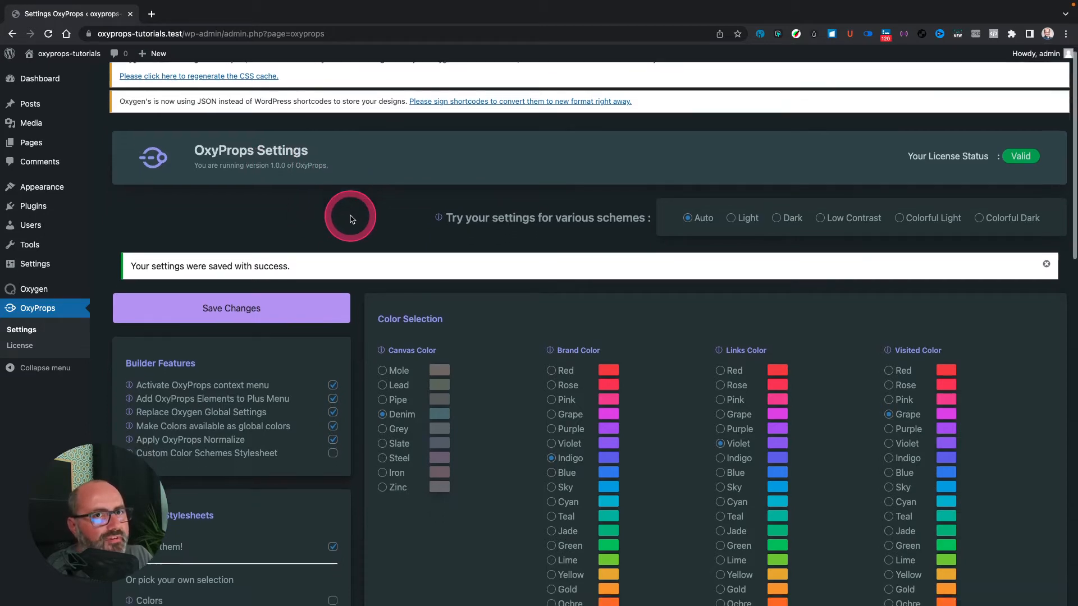
scroll(423, 313, up, 2)
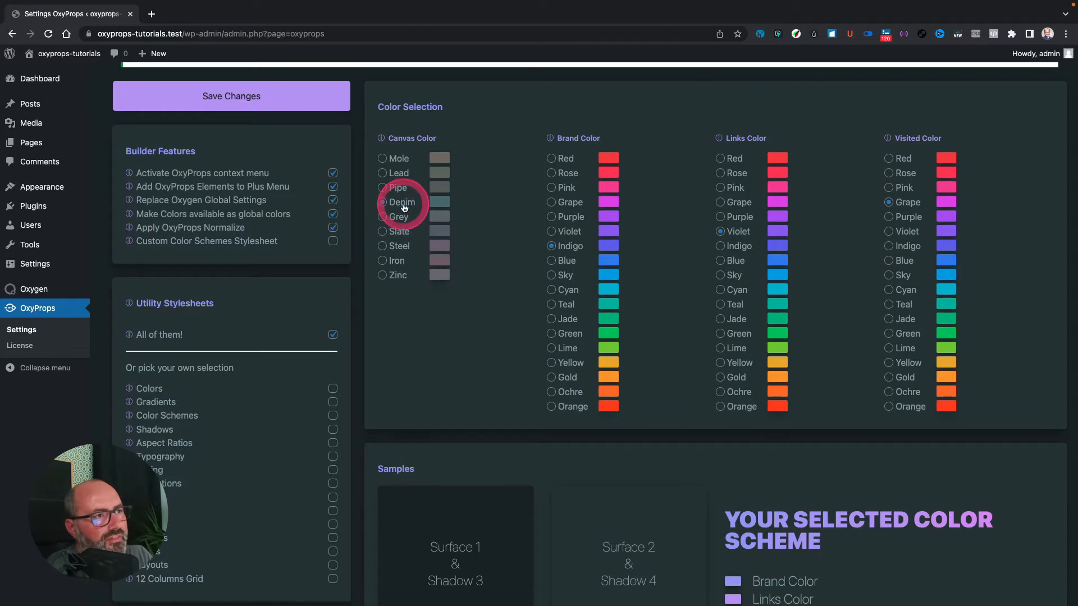
click(572, 246)
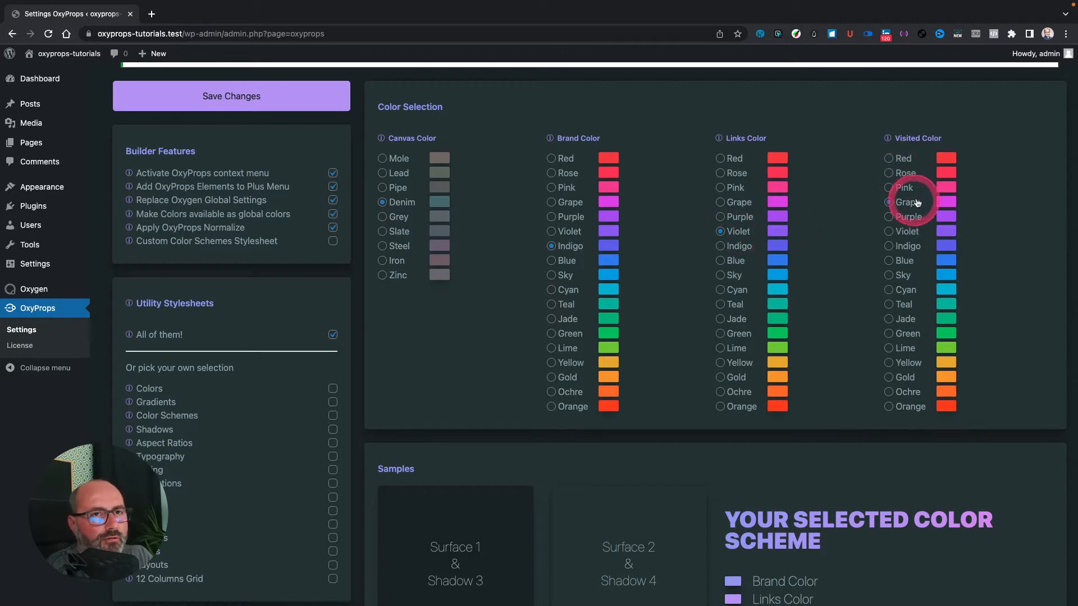
scroll(861, 261, down, 6)
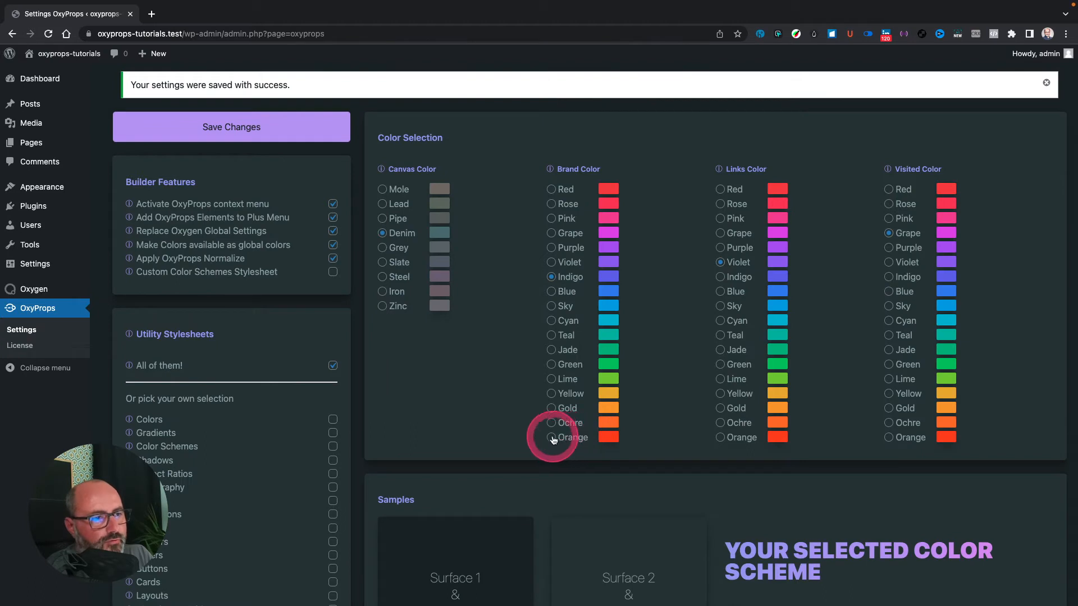
click(552, 438)
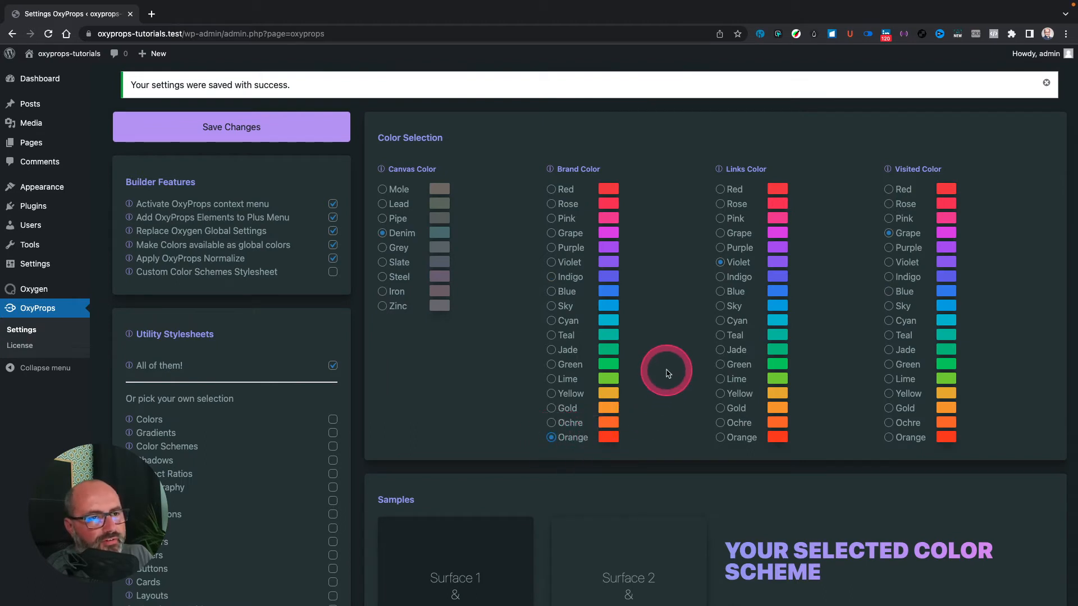
click(720, 350)
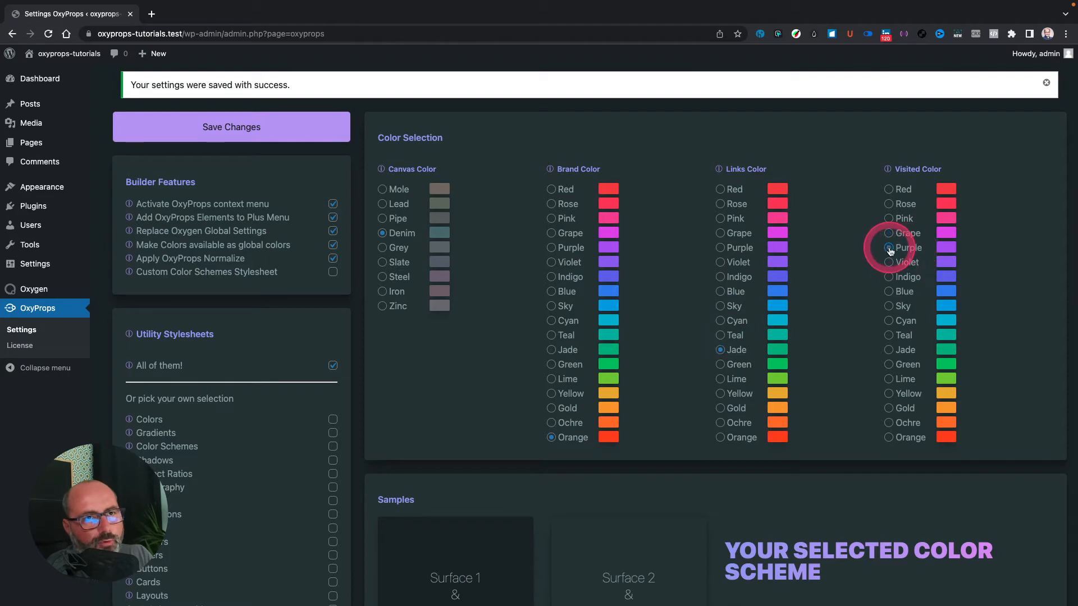
click(246, 127)
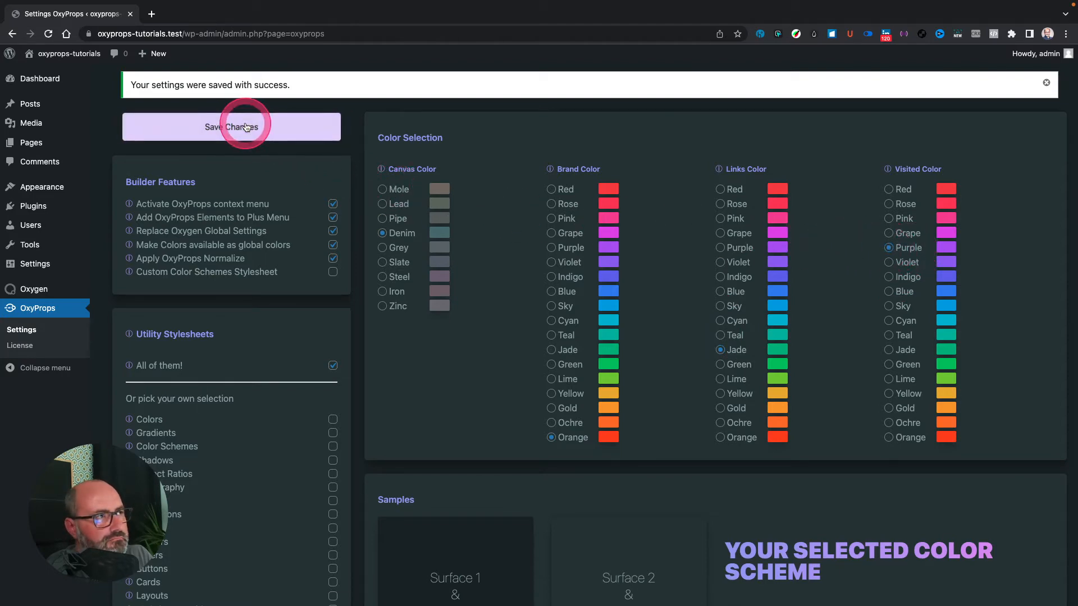
Step: Regenerate the Oxygen CSS cache from the Oxygen warning notice
scroll(336, 219, down, 3)
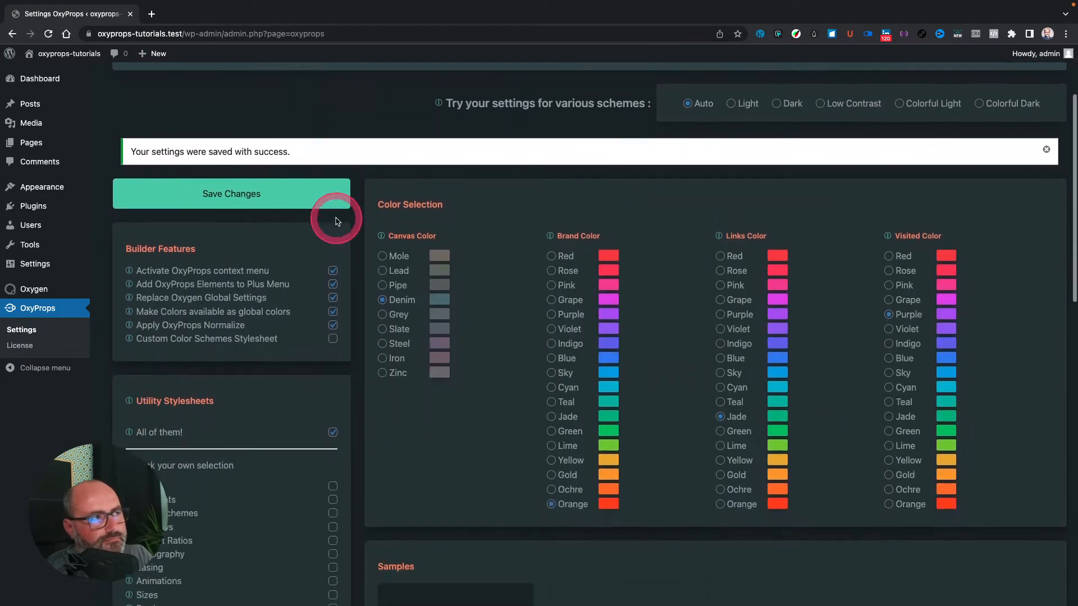
scroll(336, 221, down, 6)
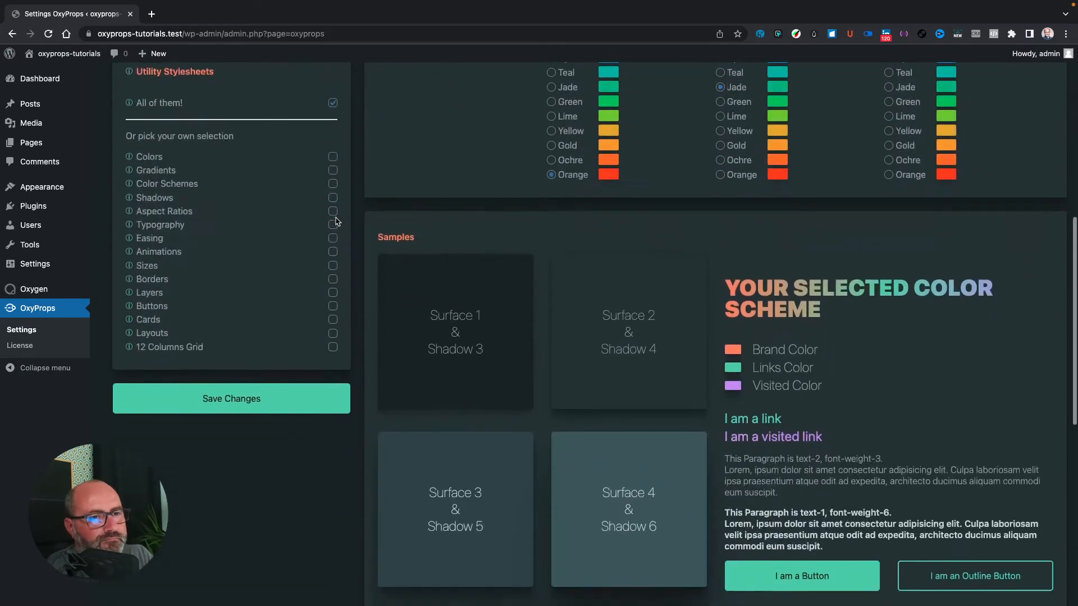
scroll(335, 221, down, 4)
scroll(424, 187, up, 12)
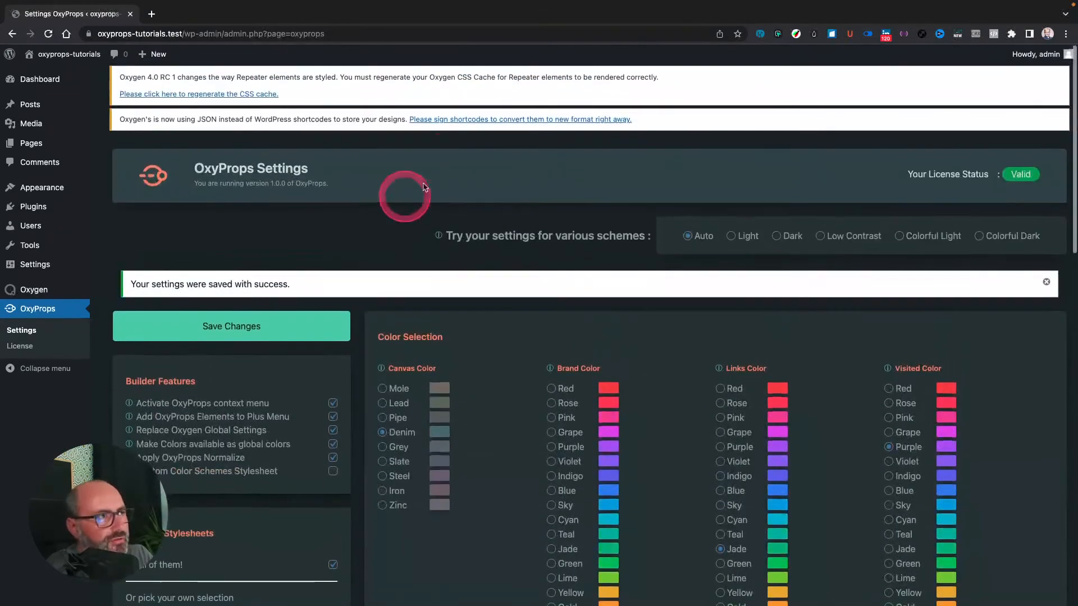
click(245, 93)
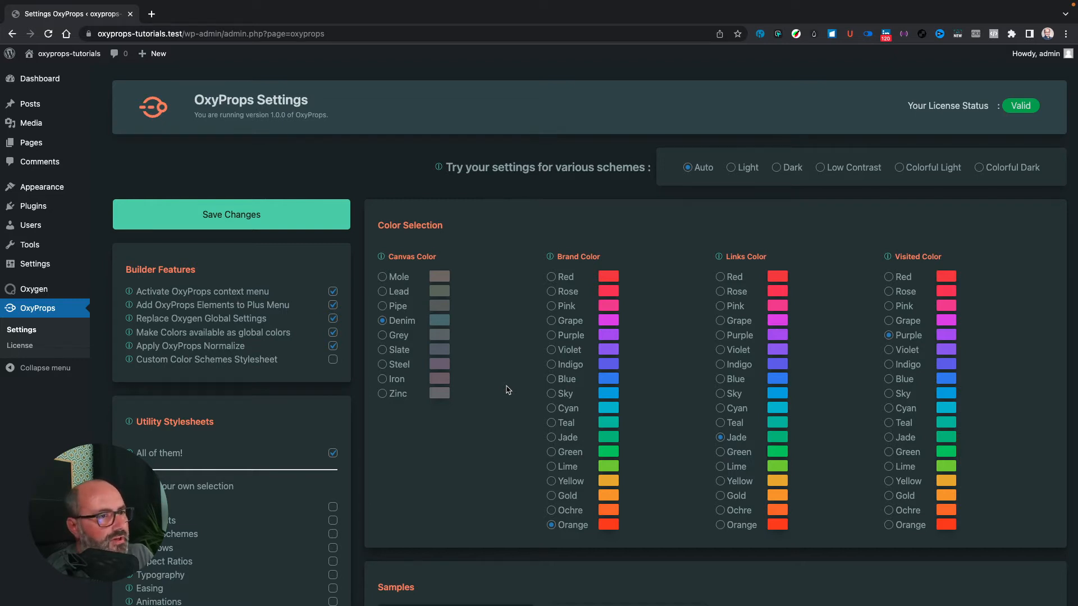
click(507, 389)
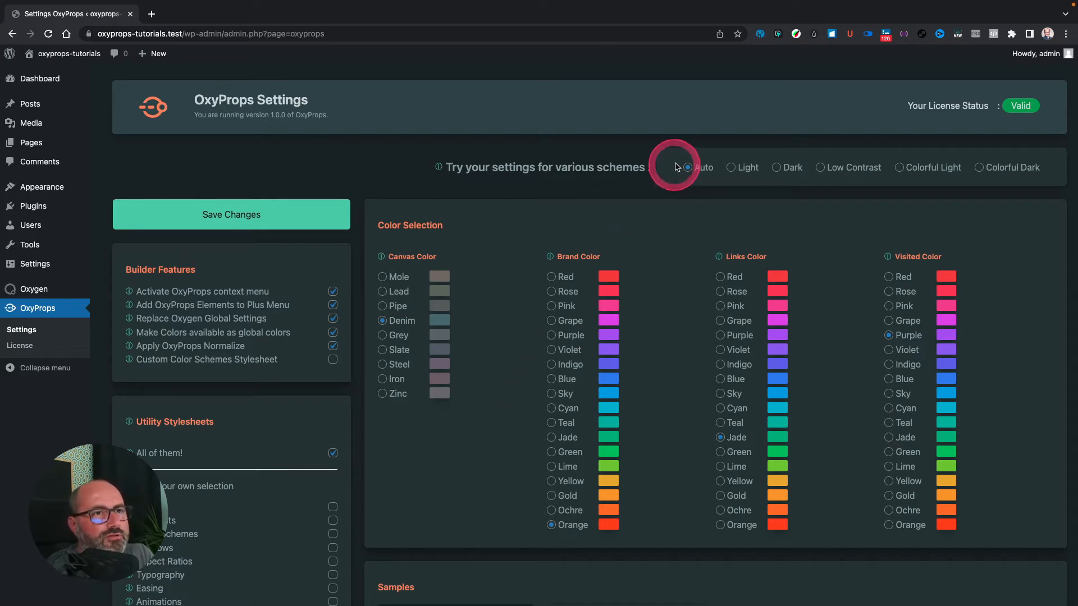
Step: Preview the OxyProps settings page in the Light, Dark and Low Contrast schemes
click(732, 168)
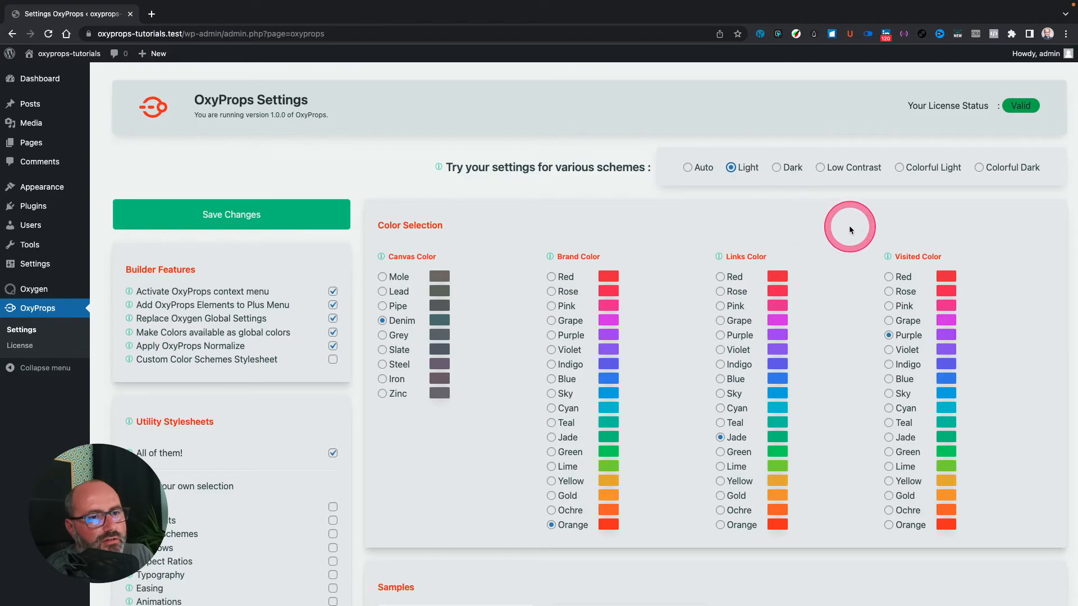
scroll(847, 223, down, 6)
scroll(849, 227, down, 9)
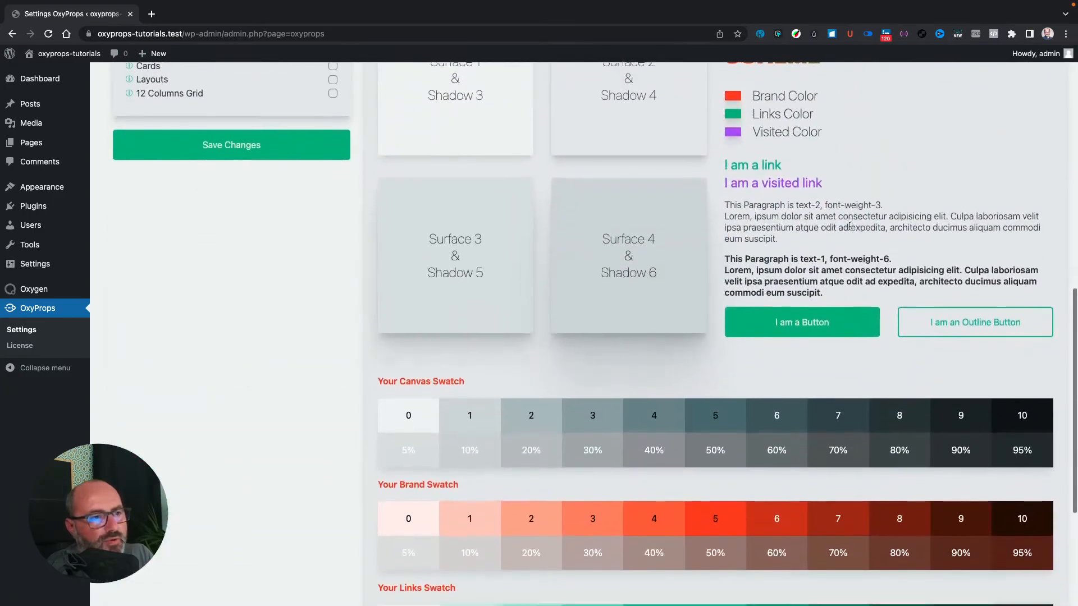
scroll(849, 230, up, 7)
scroll(849, 224, up, 8)
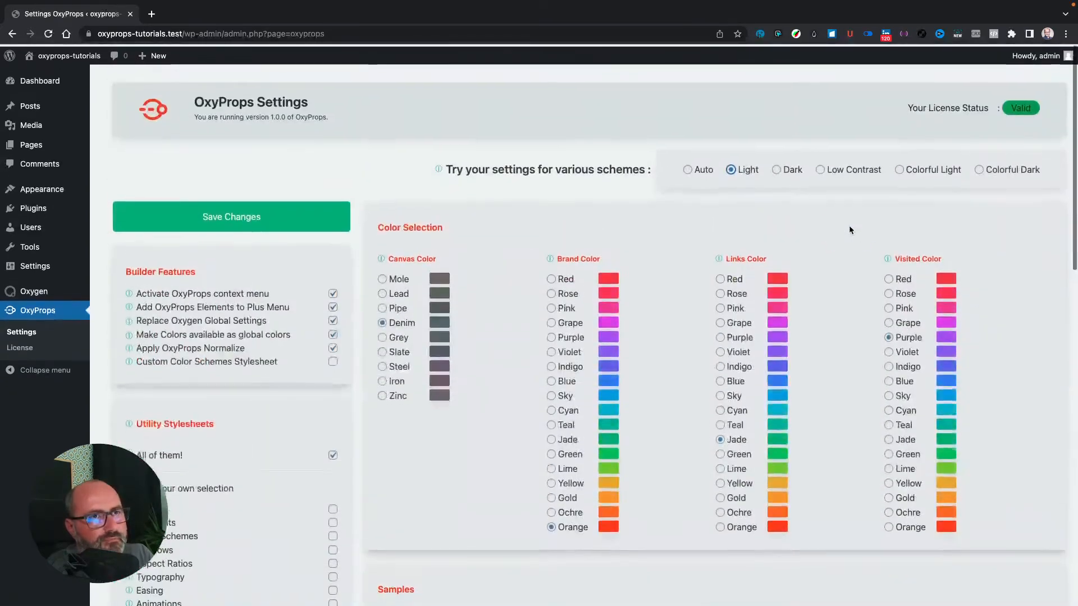
click(778, 169)
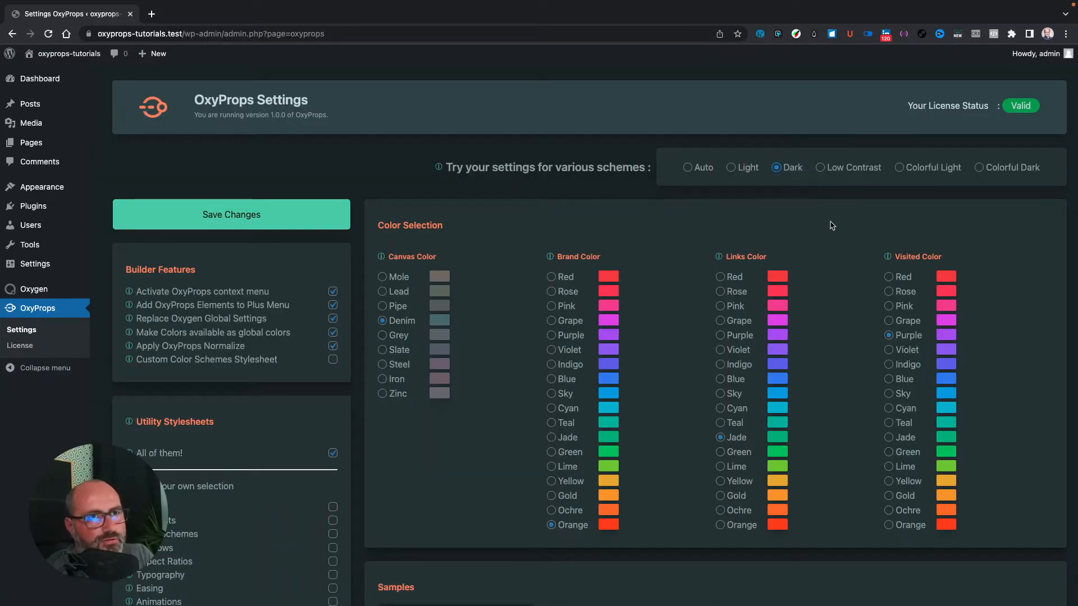
click(820, 167)
scroll(853, 252, down, 1)
scroll(856, 257, down, 7)
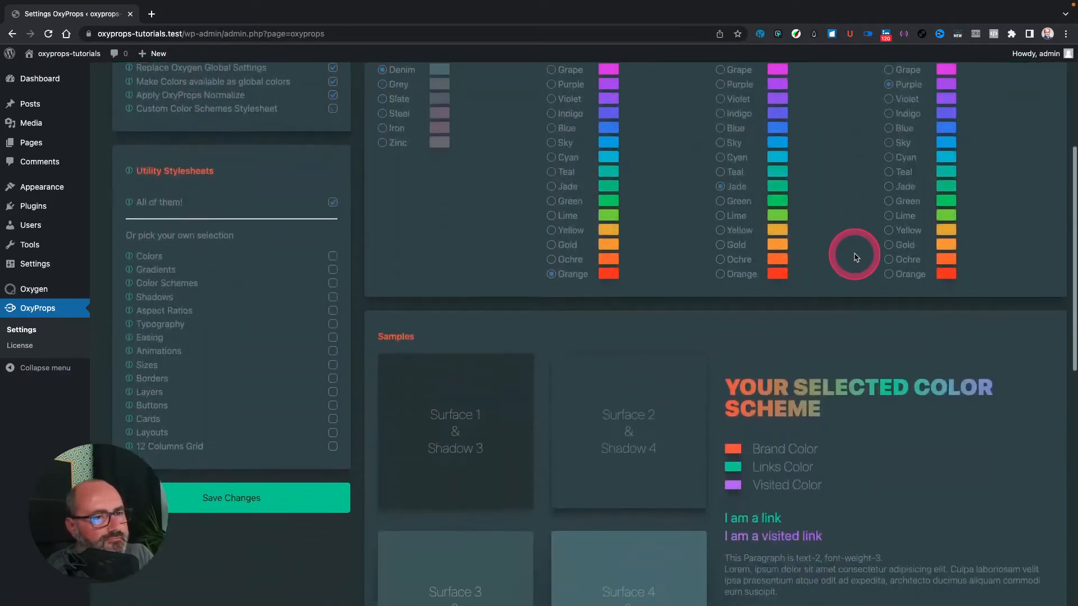
scroll(856, 258, up, 8)
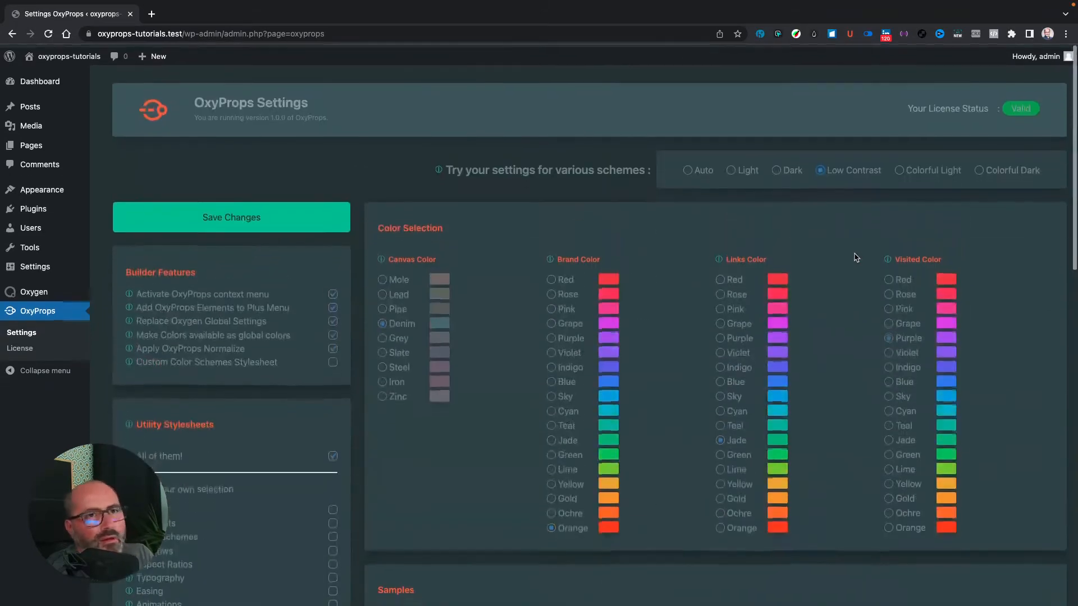
click(854, 257)
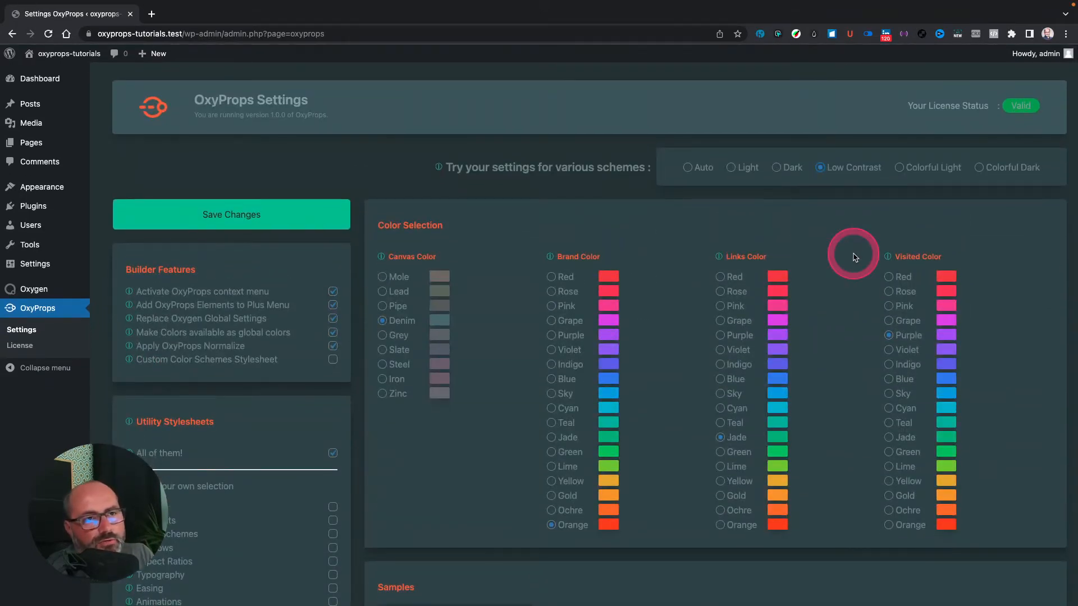
Step: Preview Colorful Light, then Colorful Dark, and clear the 'All of them!' utility stylesheets option
click(900, 168)
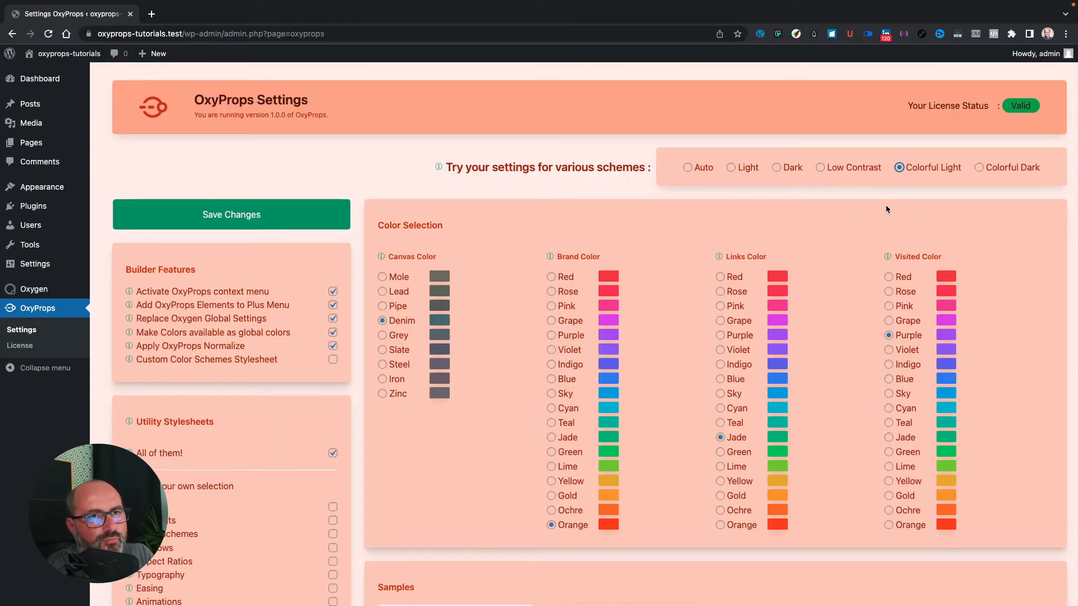
click(980, 169)
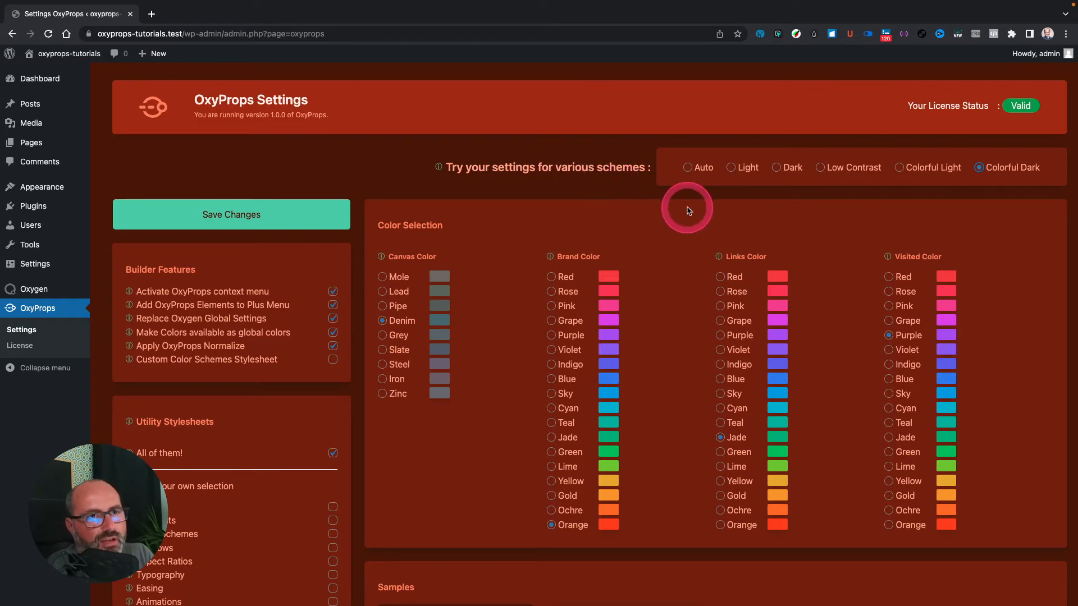
scroll(692, 211, down, 5)
scroll(692, 210, down, 4)
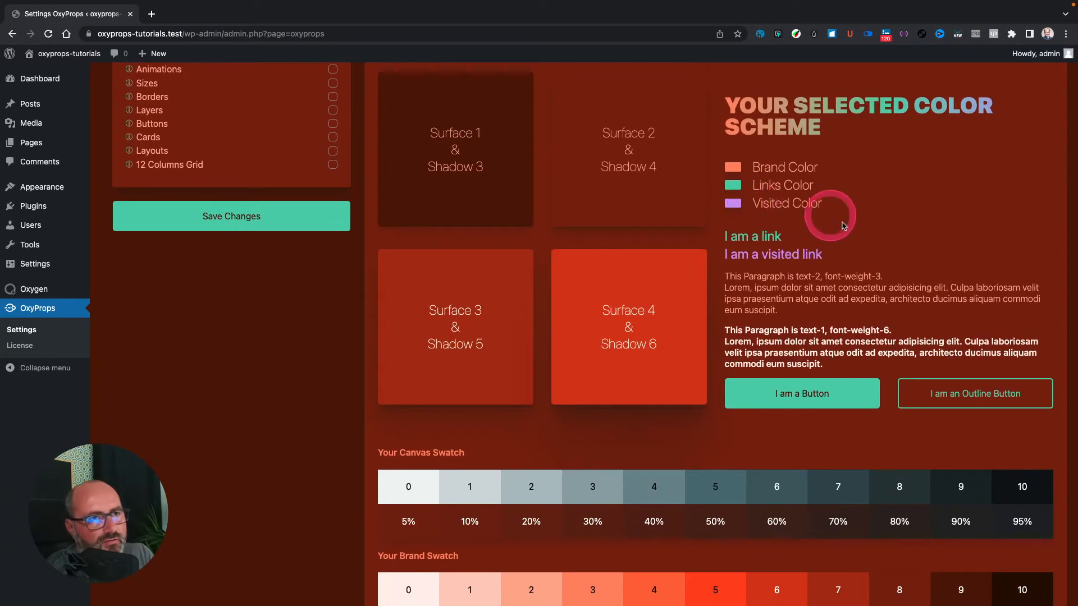
scroll(877, 235, up, 8)
scroll(879, 235, down, 5)
scroll(879, 234, up, 1)
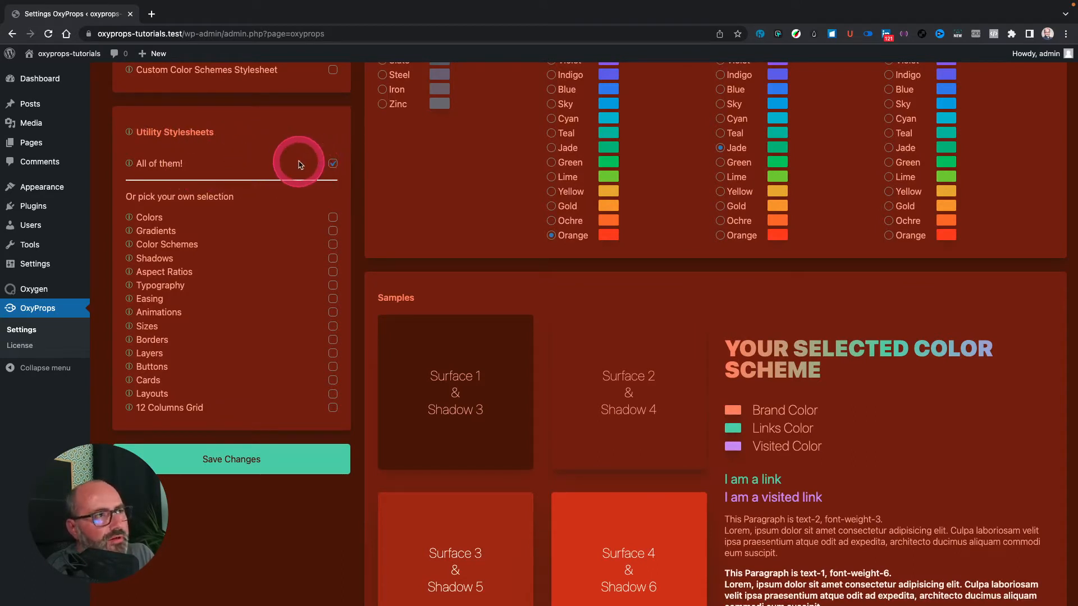
click(333, 163)
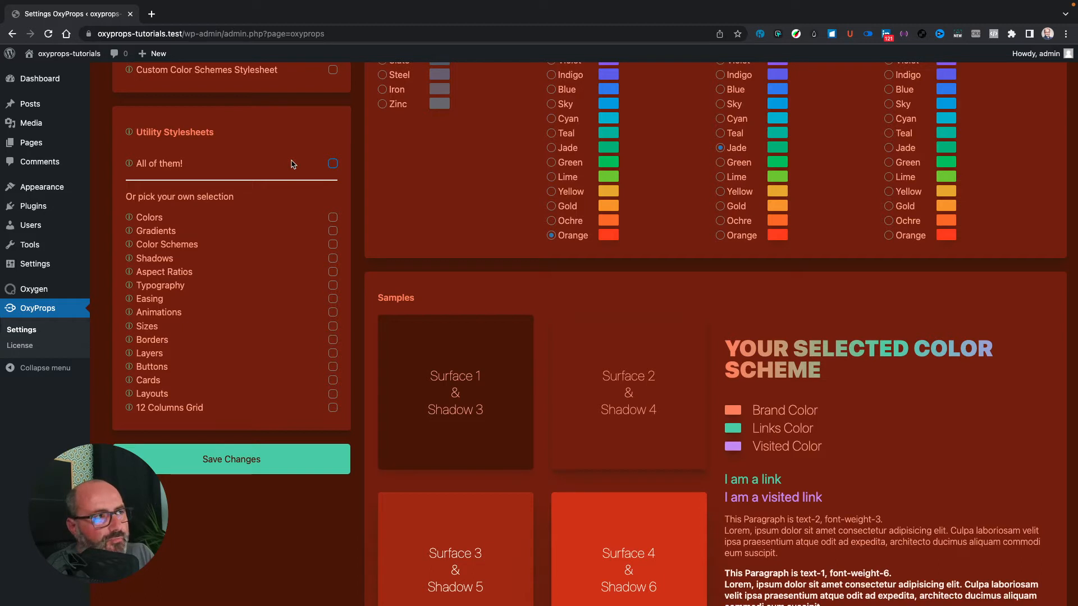
Step: Re-tick 'All of them!' under Utility Stylesheets, previewing the Auto scheme, and save the settings
click(288, 165)
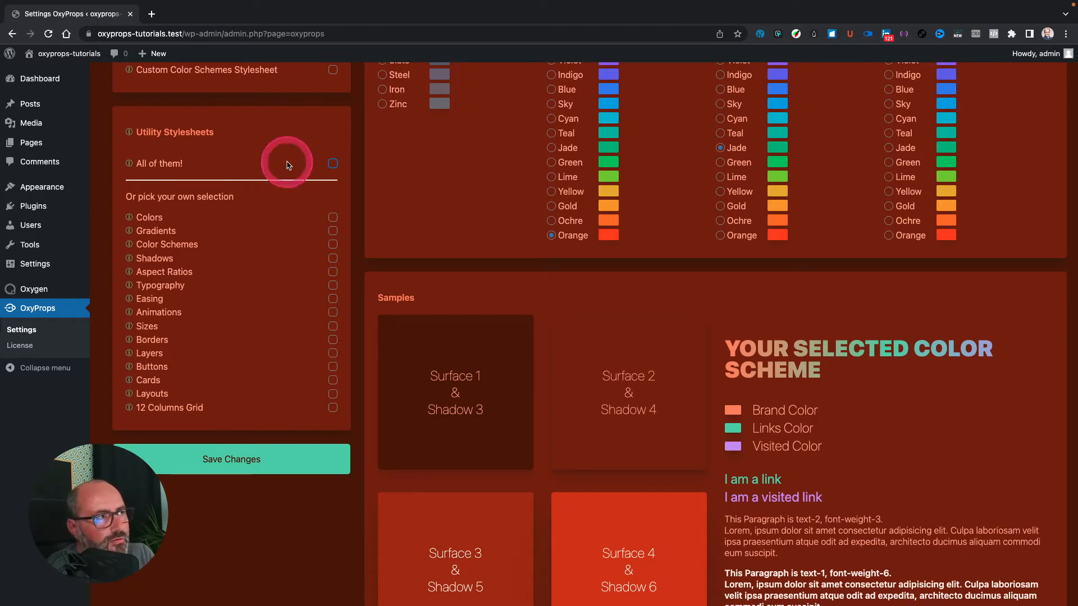
click(331, 164)
mouse_move(132, 164)
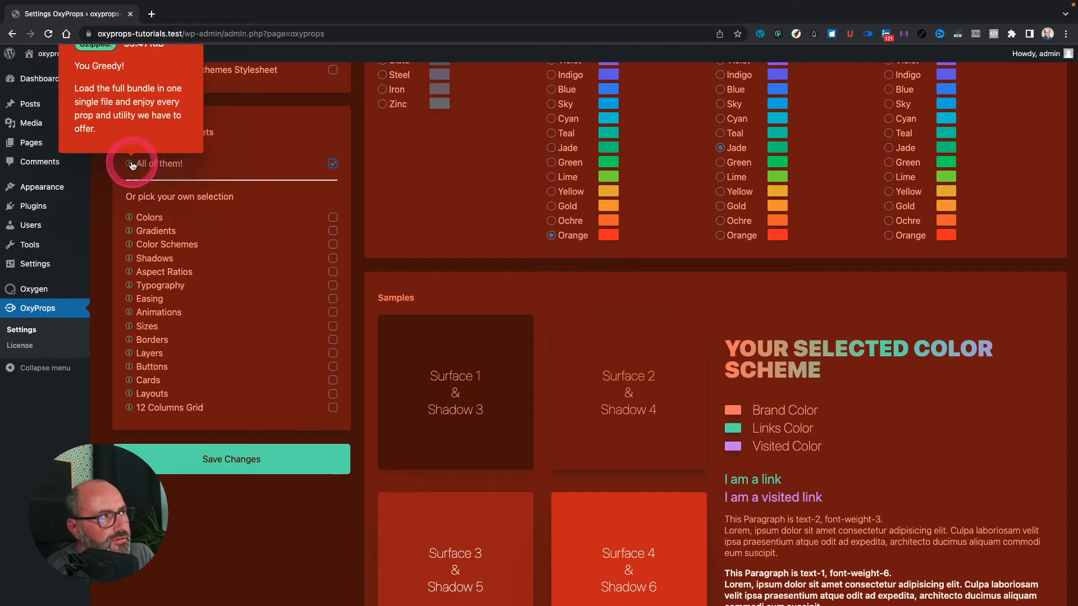
scroll(132, 164, up, 2)
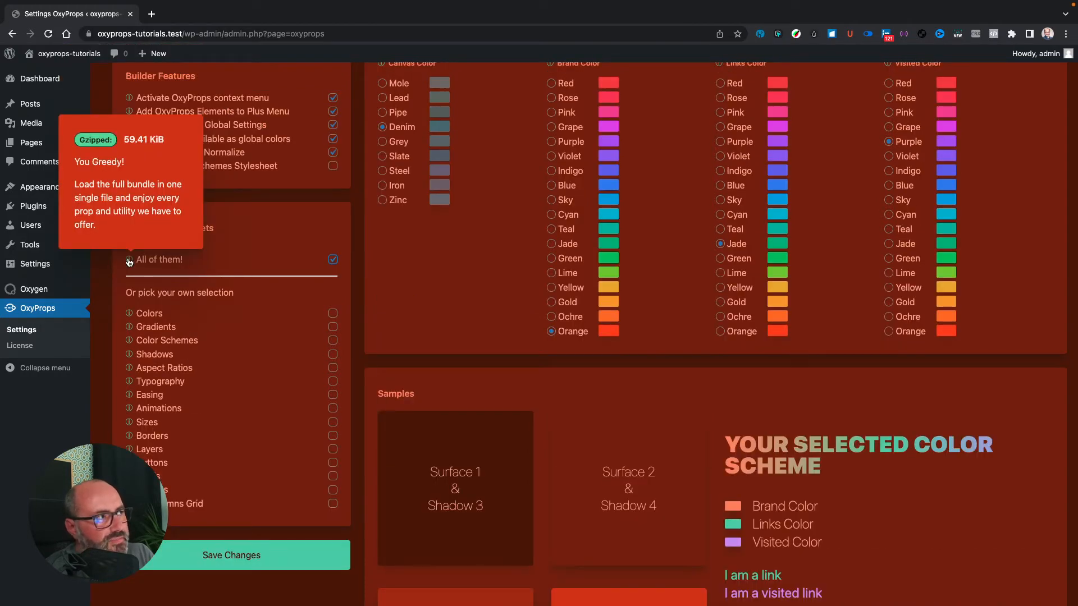
click(138, 161)
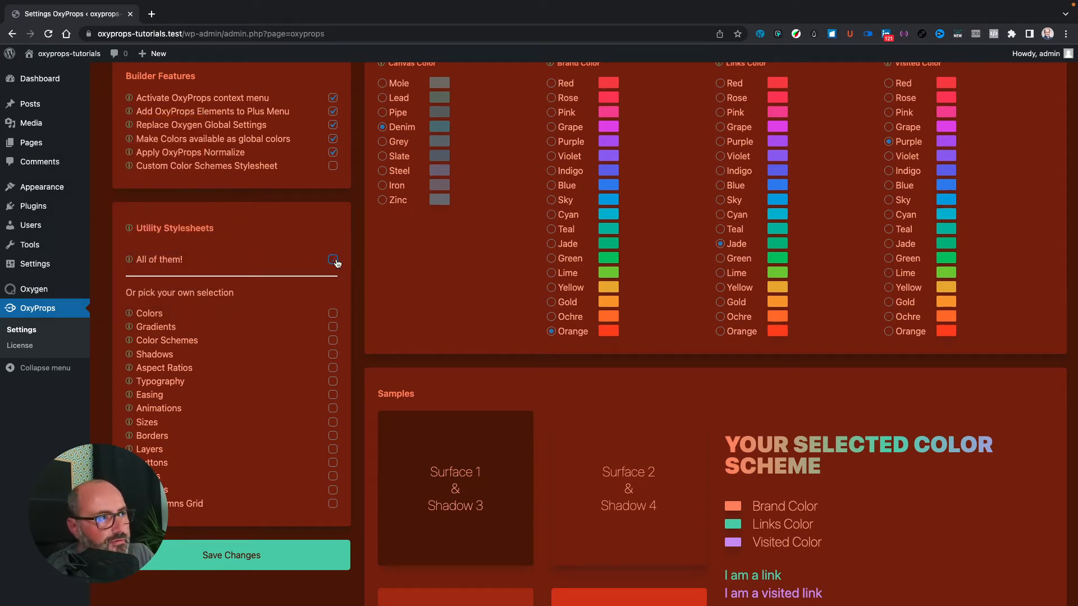
click(281, 264)
scroll(282, 267, down, 2)
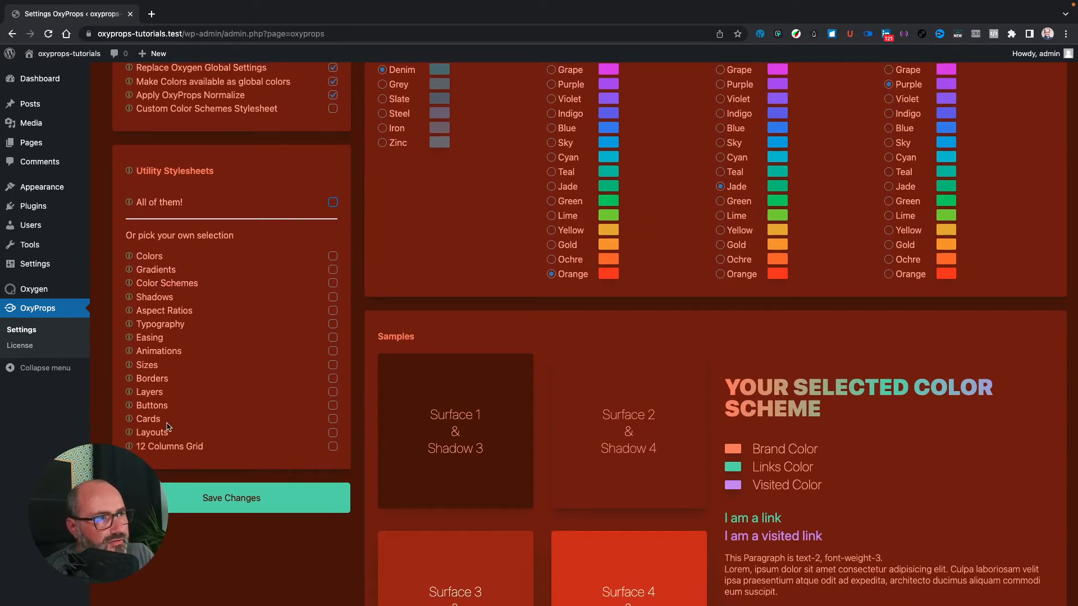
click(333, 202)
click(251, 505)
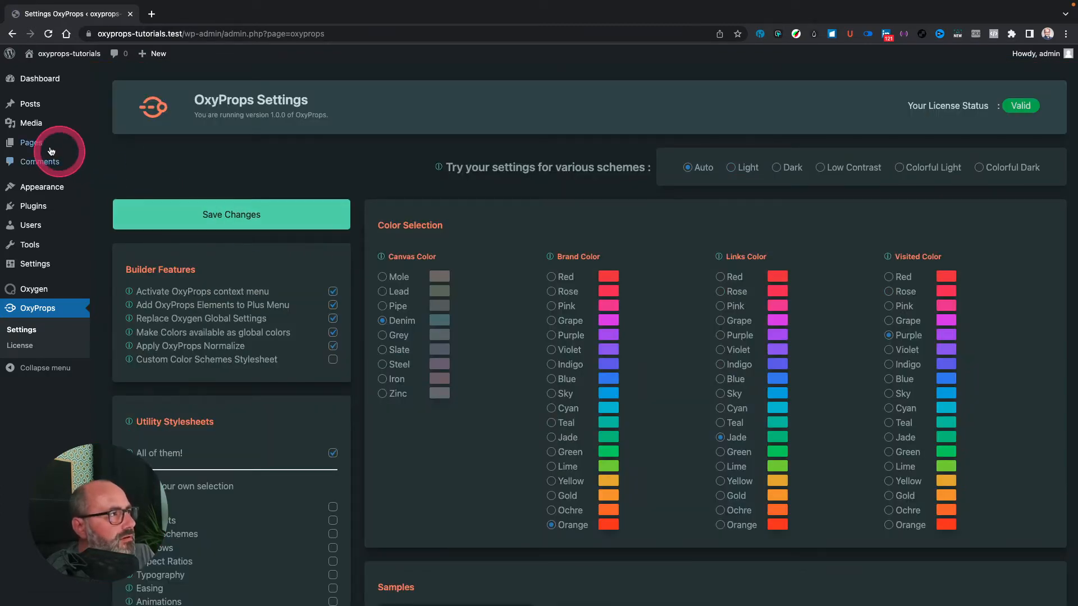
Step: Add a new page titled 'Test Page', publish it, and open it in Oxygen
mouse_move(29, 141)
click(121, 159)
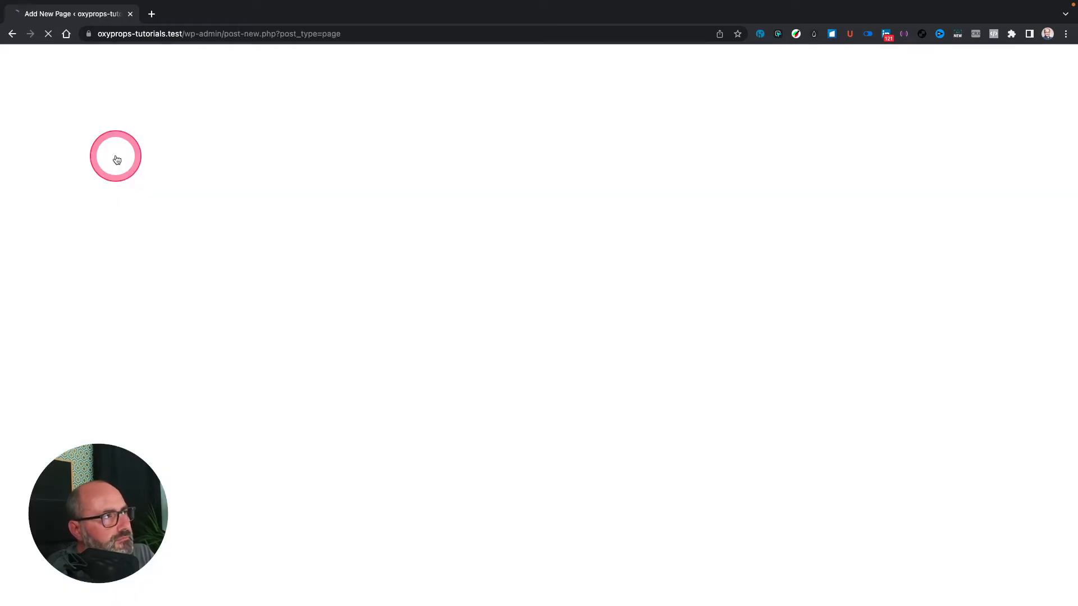
click(242, 158)
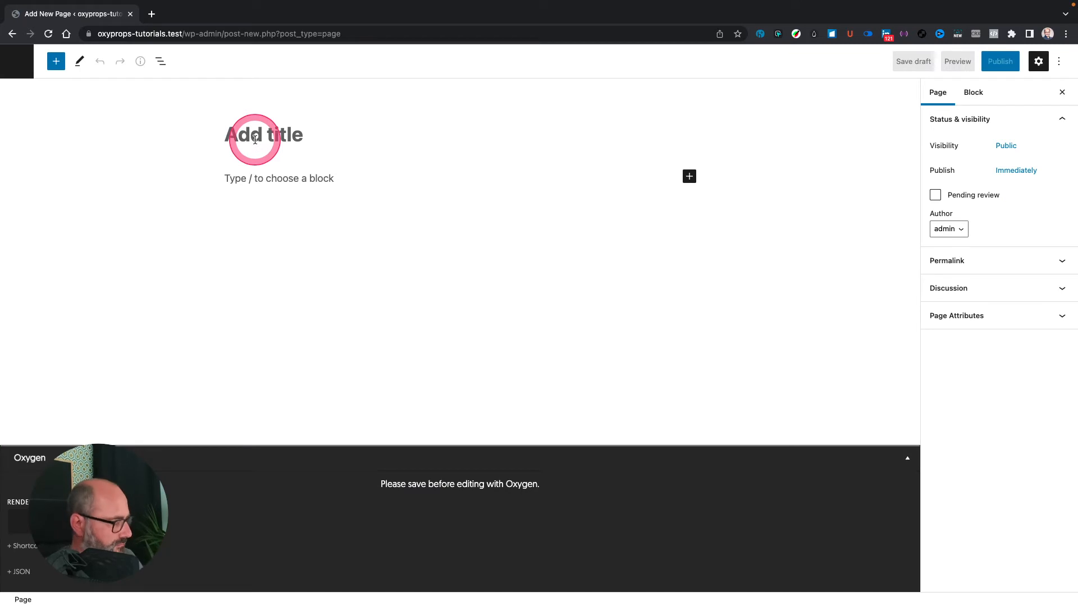
text(Test Page)
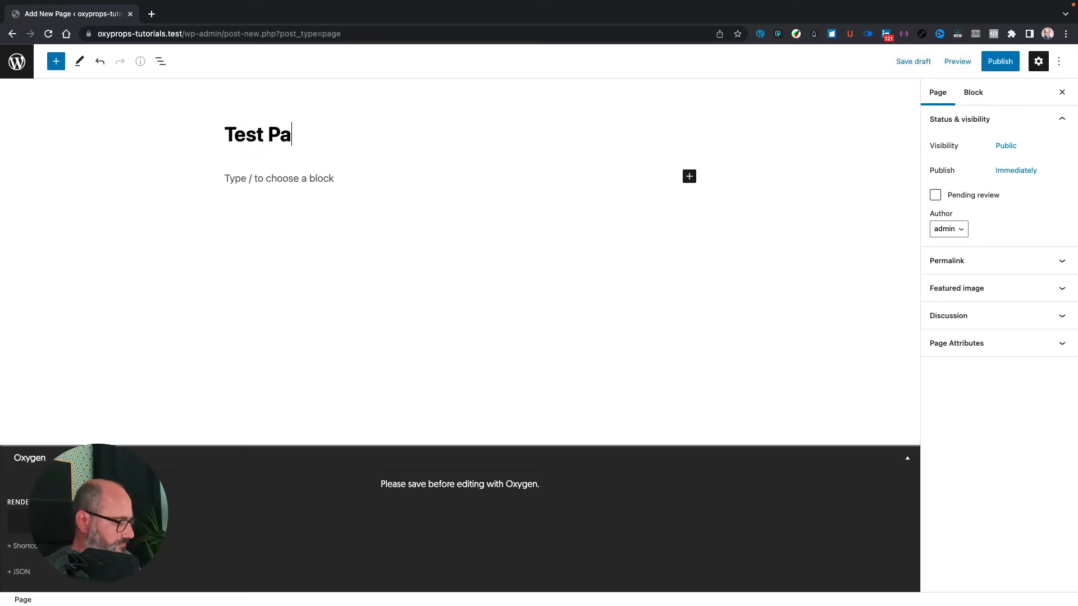
click(1002, 63)
click(964, 61)
click(465, 459)
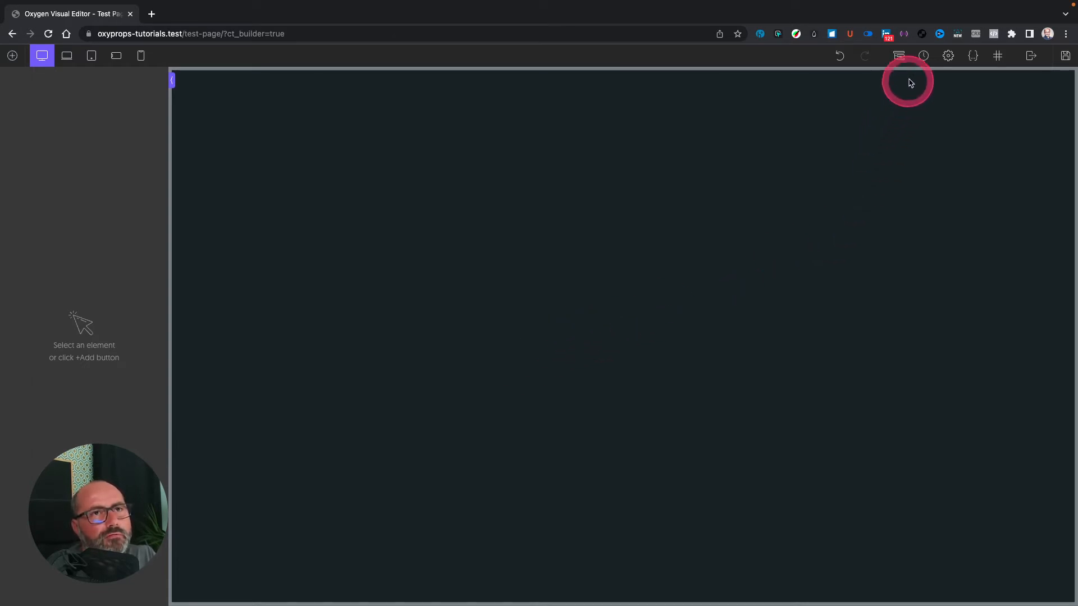
Step: Look over the builder's editor settings, then go to Global Styles colour settings
click(948, 55)
click(985, 145)
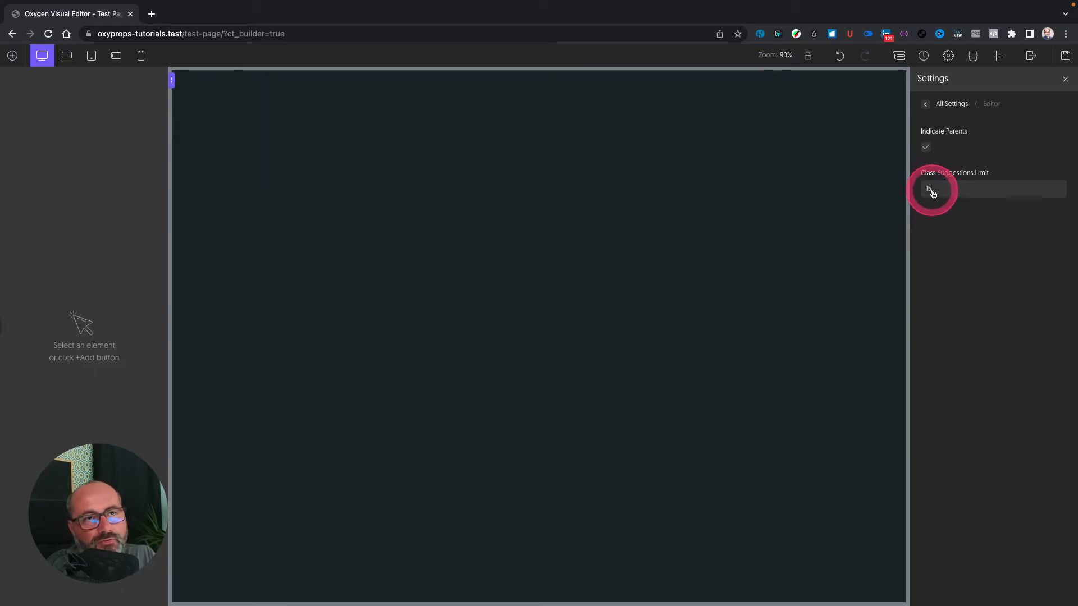
click(927, 105)
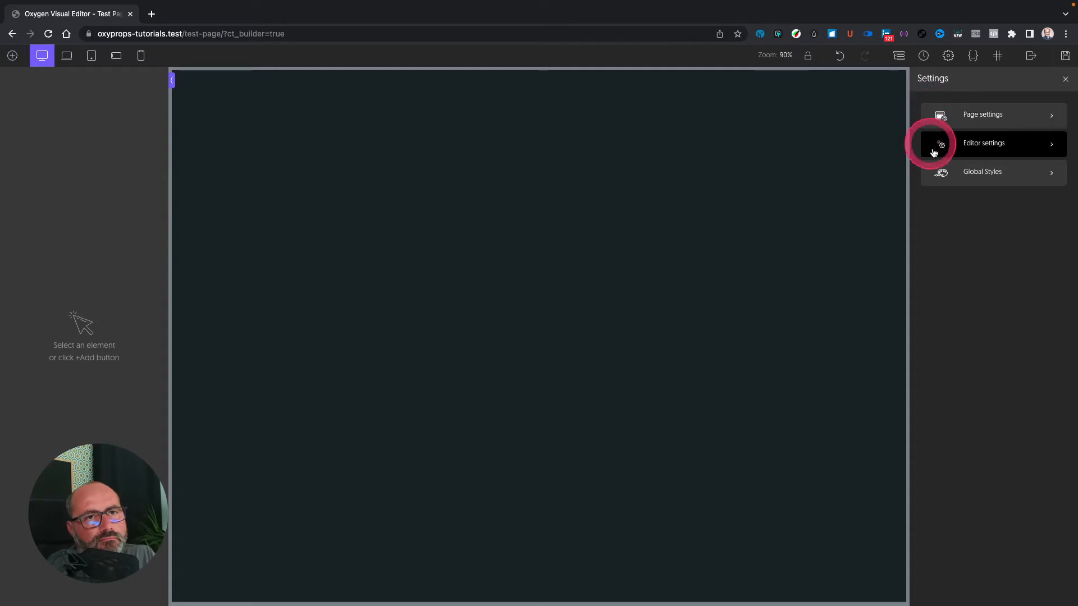
click(973, 172)
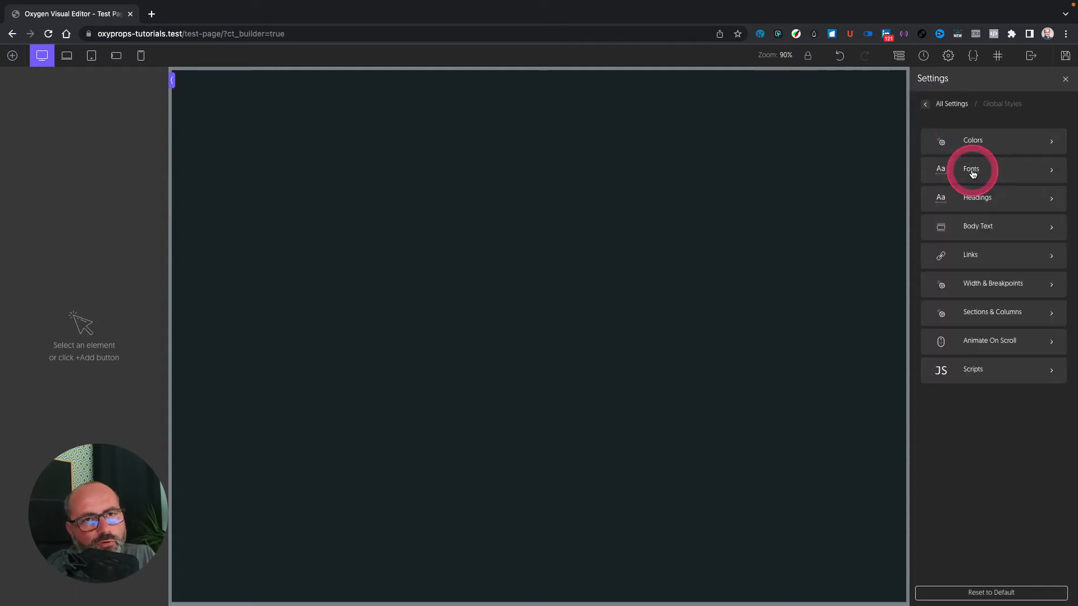
click(978, 143)
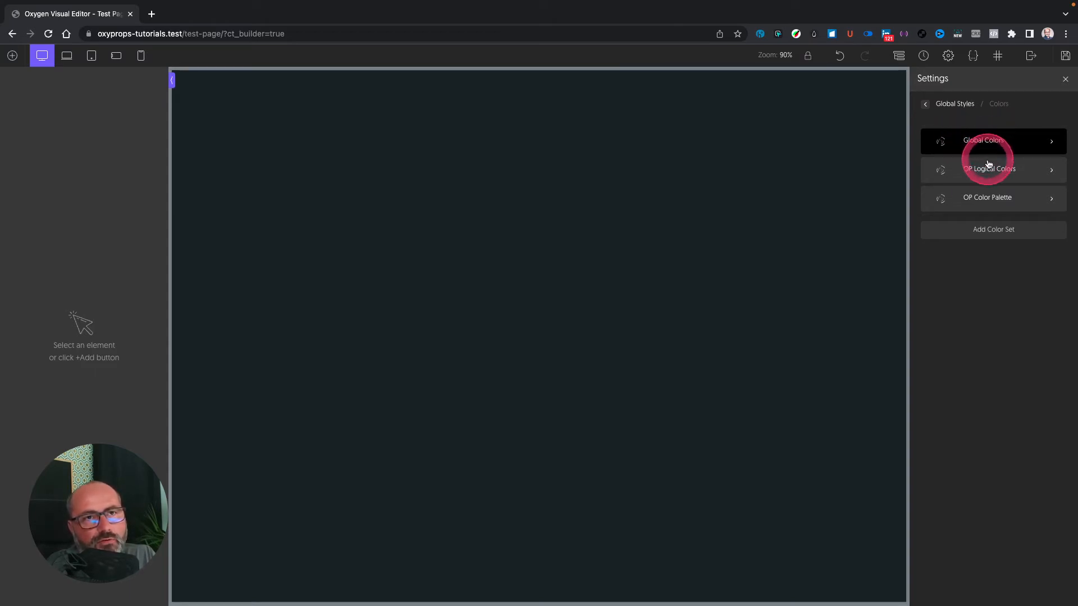
click(972, 174)
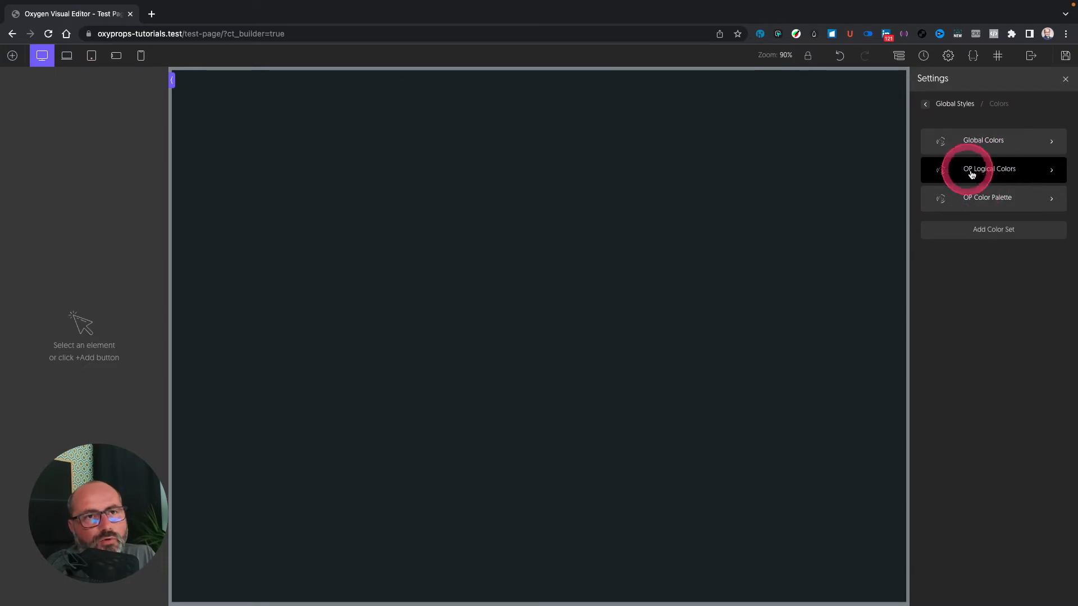
Step: Browse the OP Logical Colors and OP Color Palette sets, including o-zinc and o-rose variables
click(989, 171)
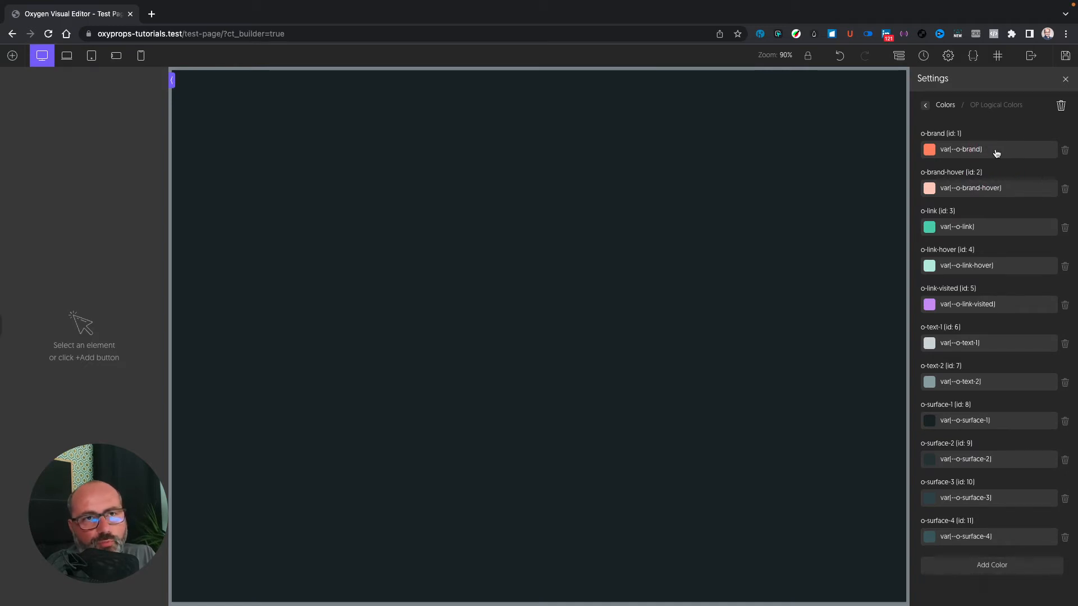
click(925, 105)
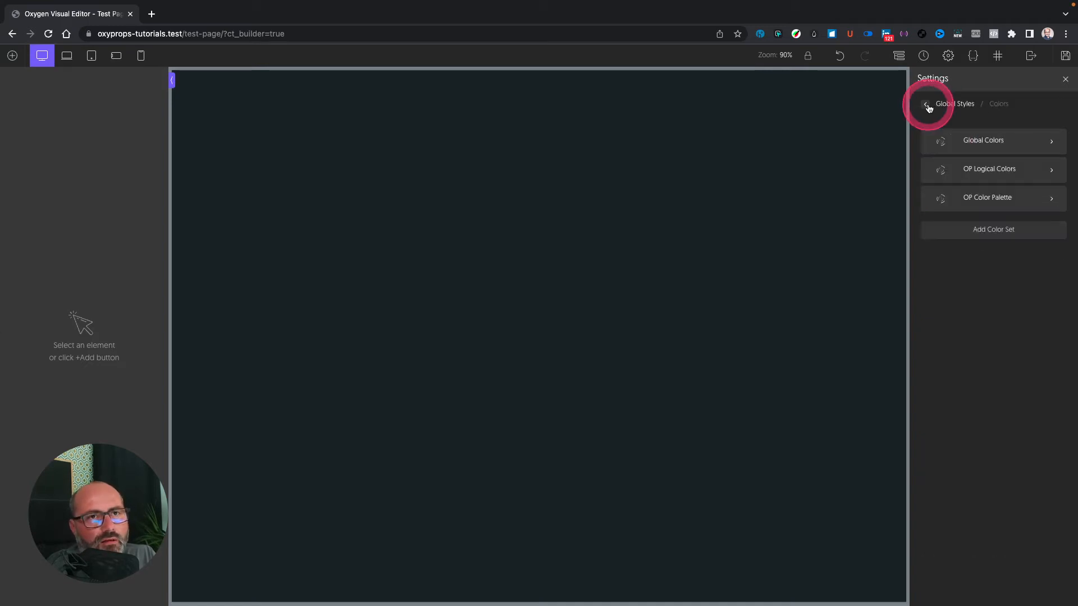
click(989, 199)
scroll(1001, 194, down, 15)
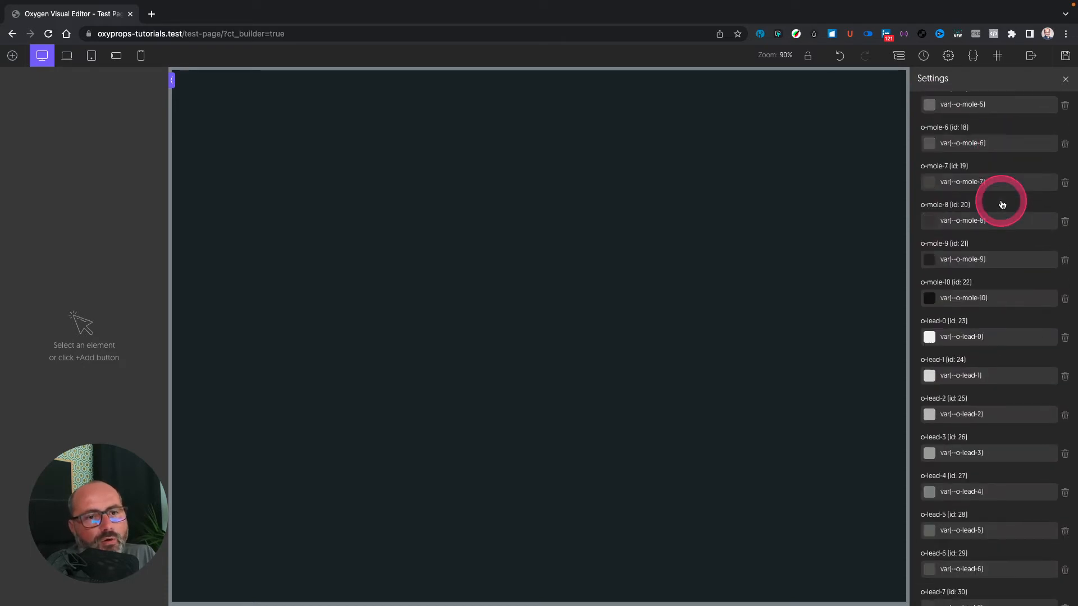
scroll(1002, 204, down, 20)
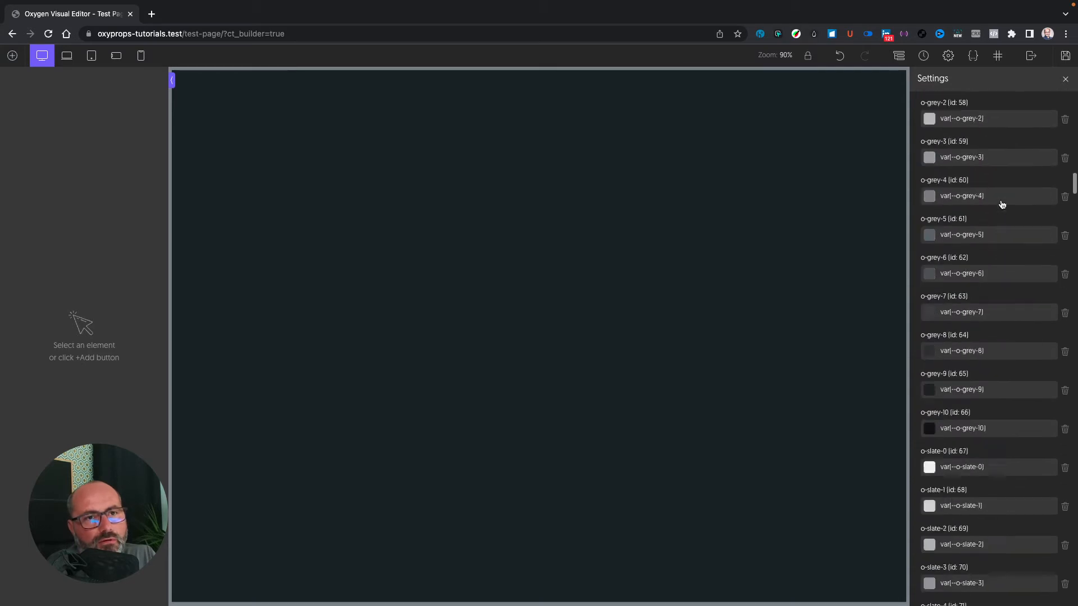
scroll(1003, 204, down, 20)
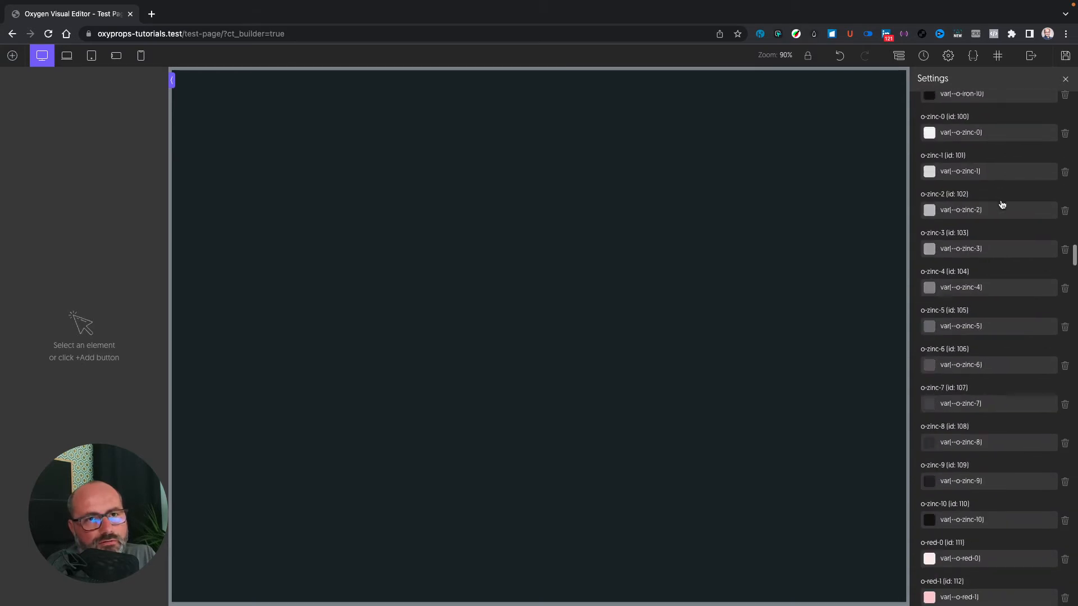
scroll(1002, 204, down, 16)
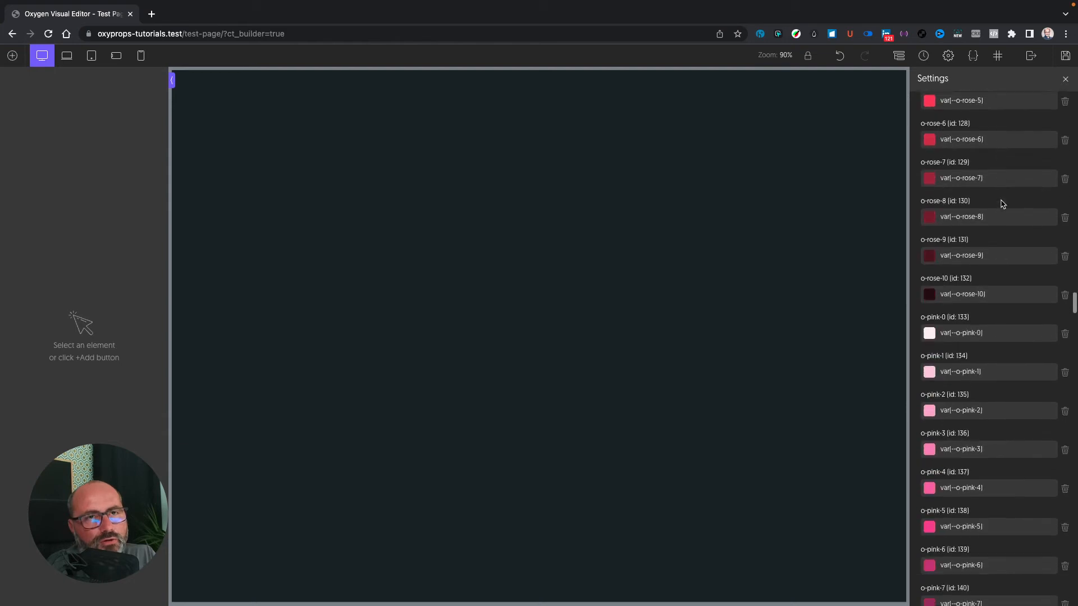
click(906, 110)
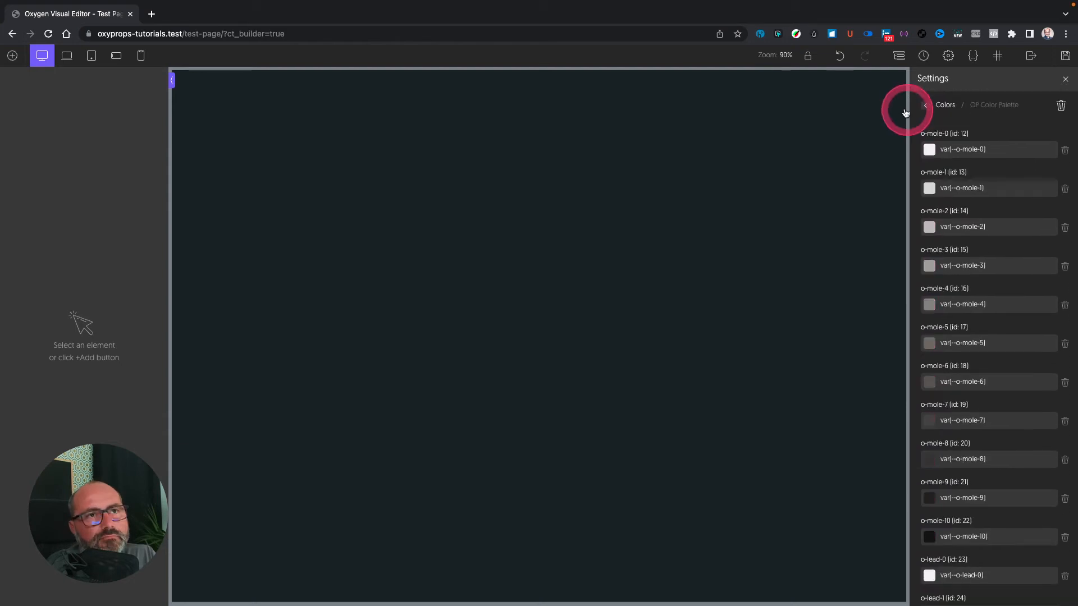
click(921, 104)
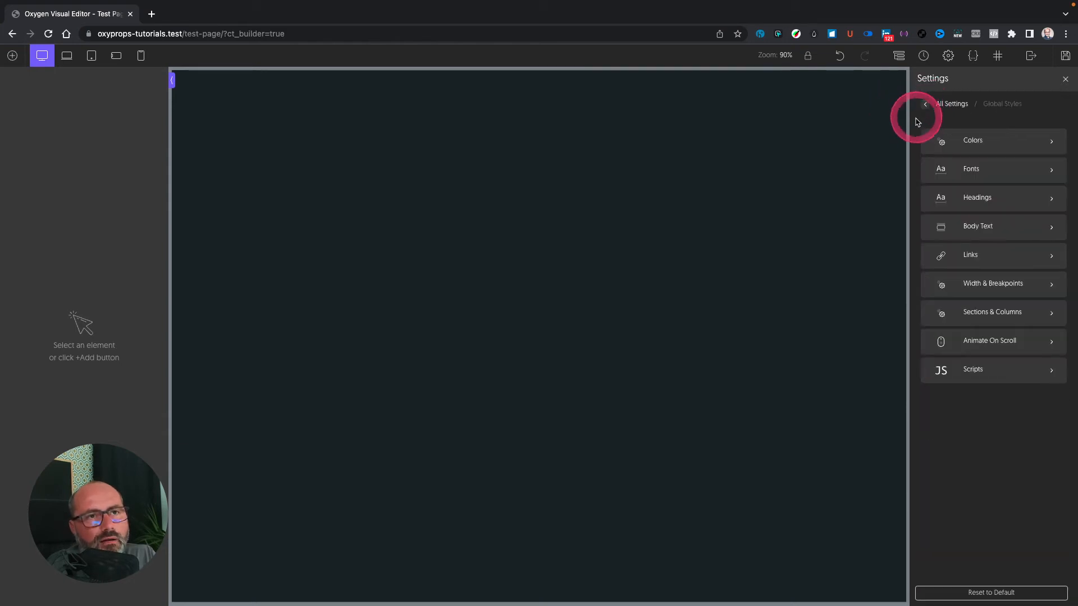
click(976, 167)
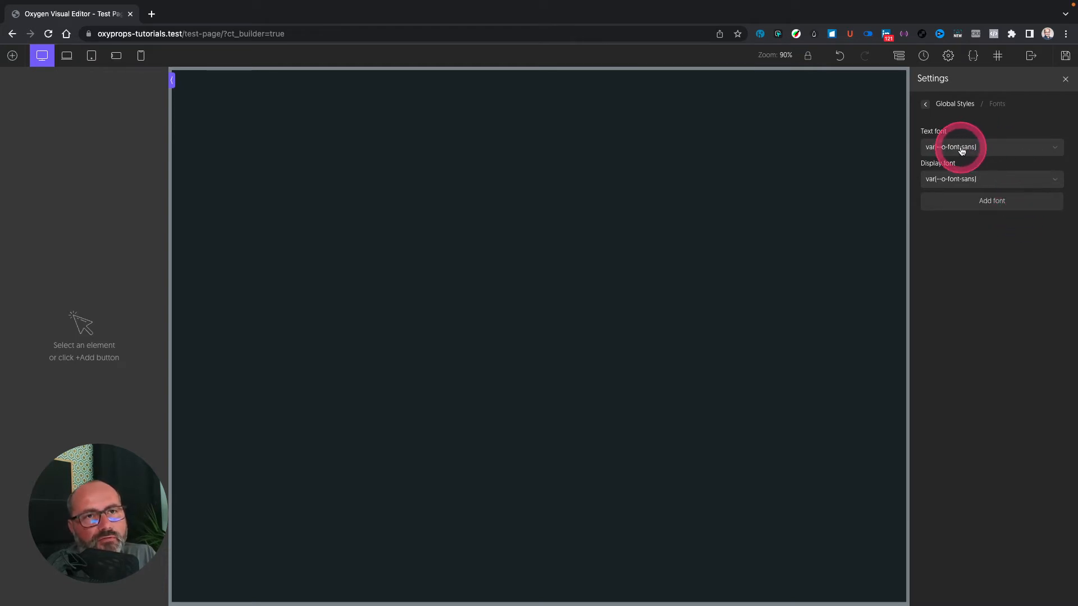
click(1004, 178)
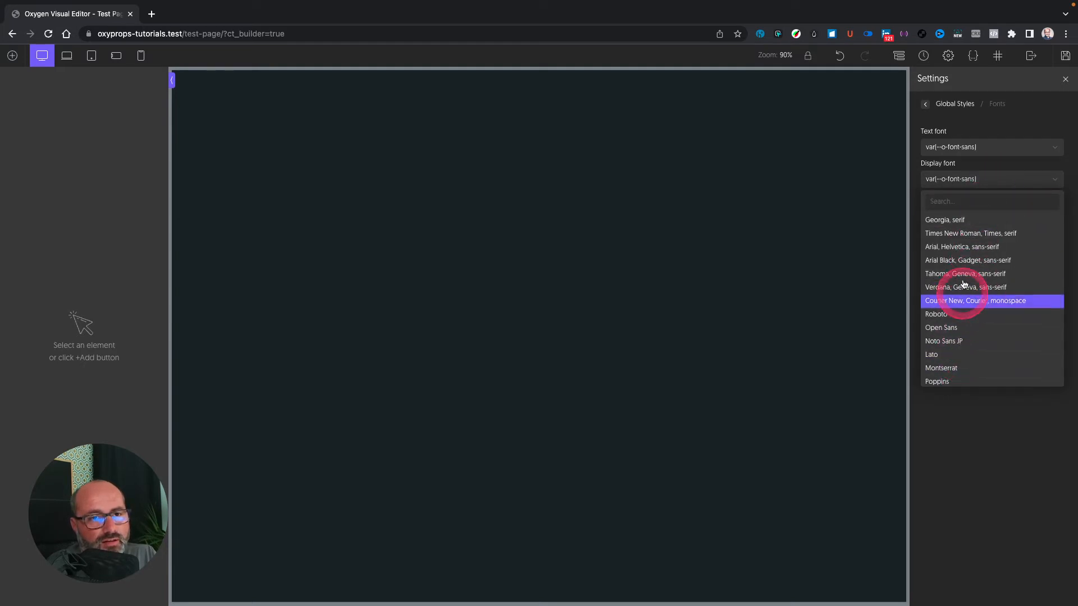
click(964, 411)
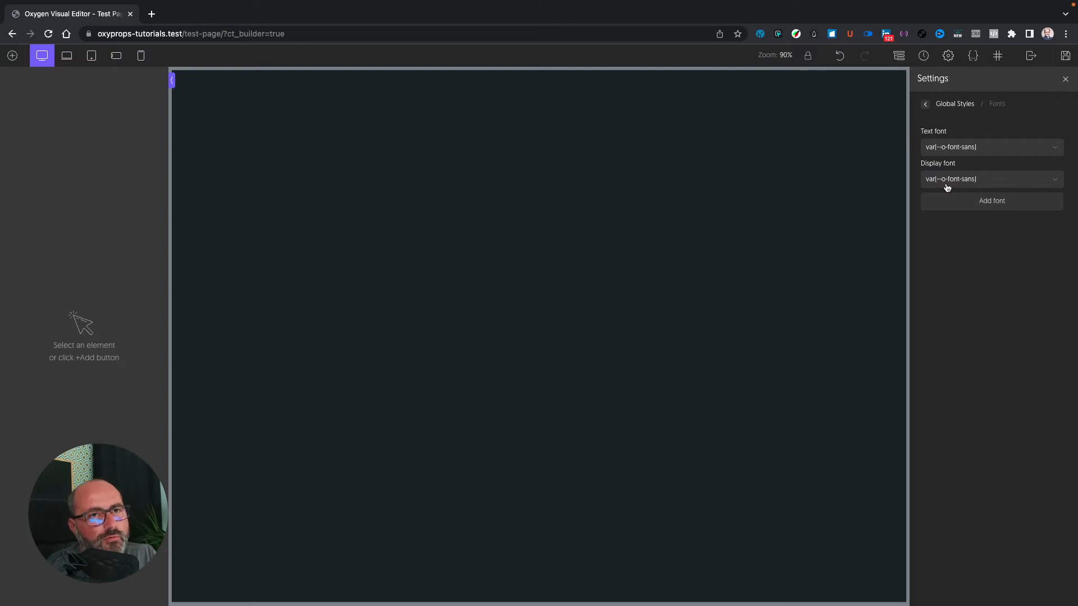
click(925, 105)
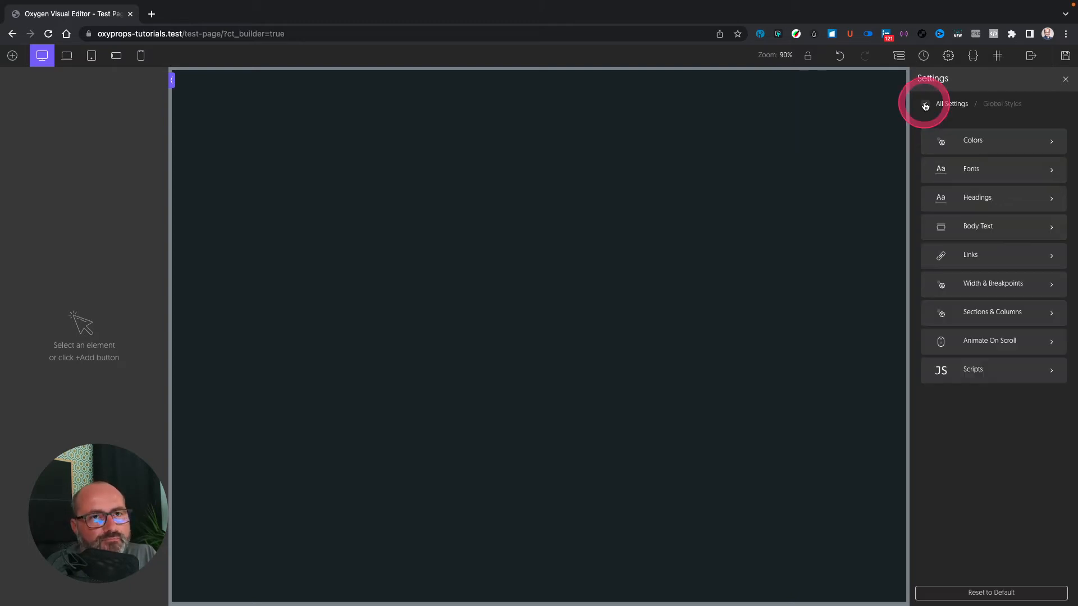
click(967, 195)
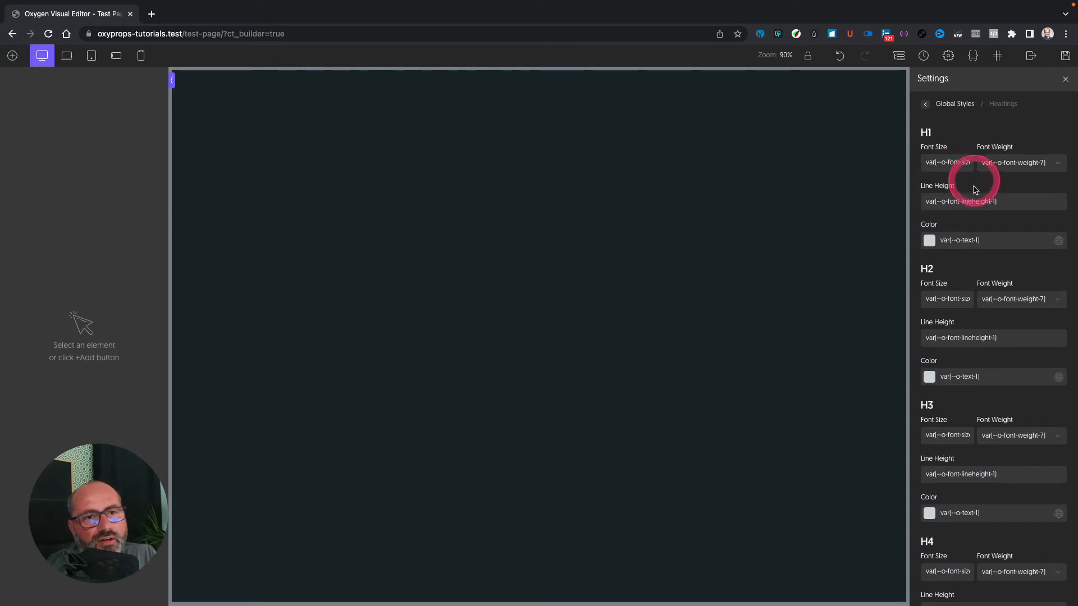
scroll(994, 387, down, 1)
scroll(993, 388, up, 1)
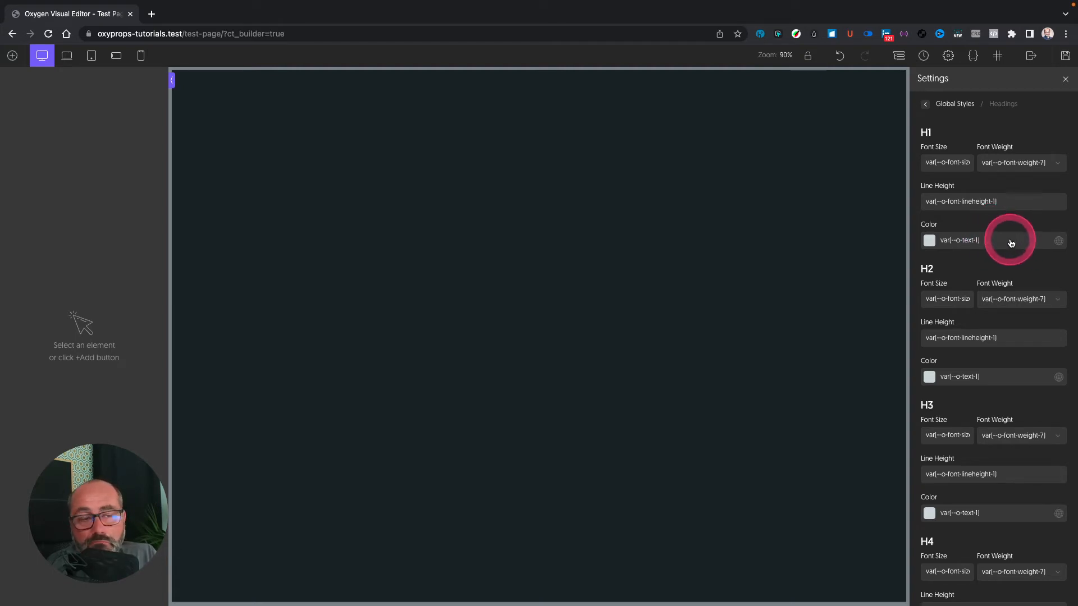
click(925, 107)
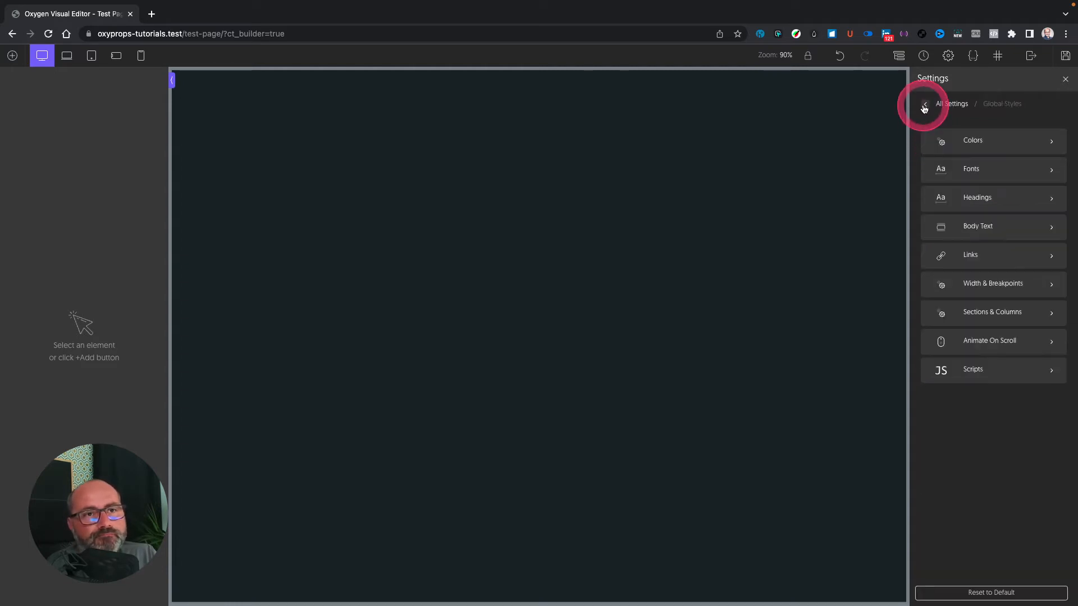
click(978, 225)
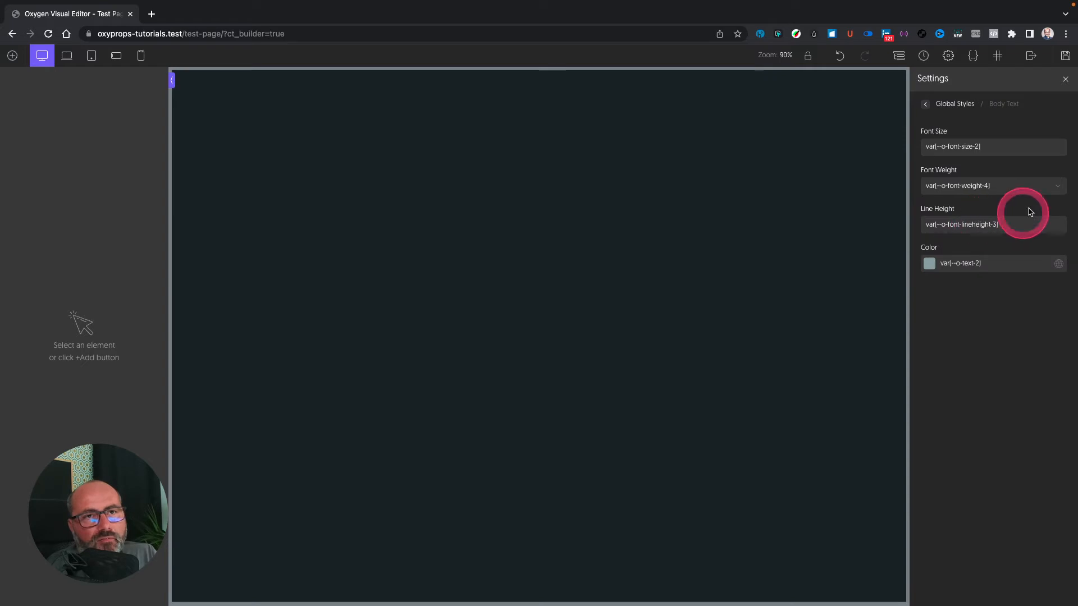
click(924, 106)
click(979, 251)
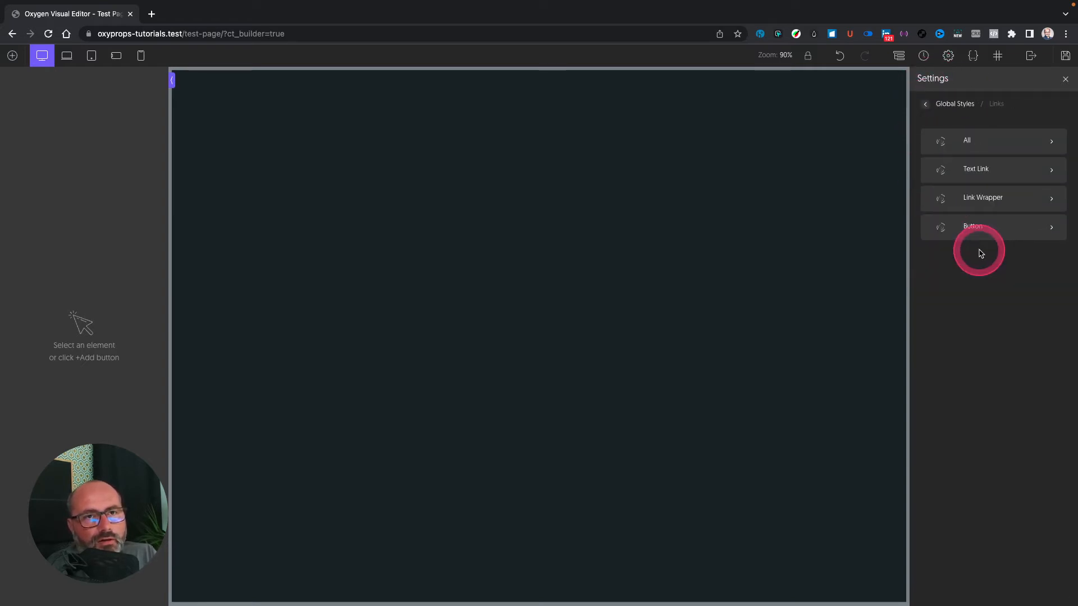
click(968, 140)
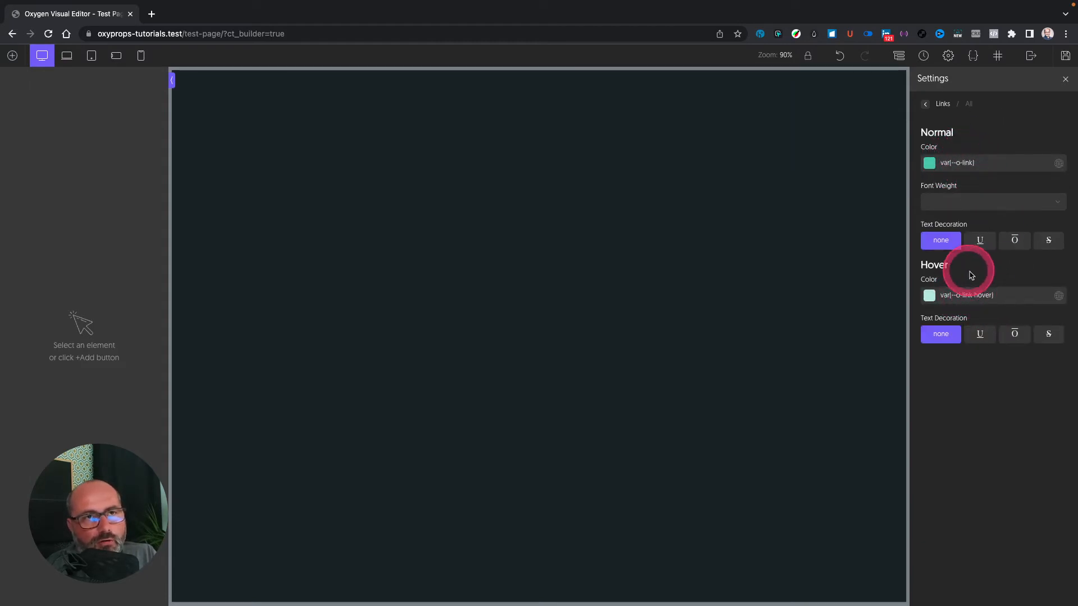
click(924, 105)
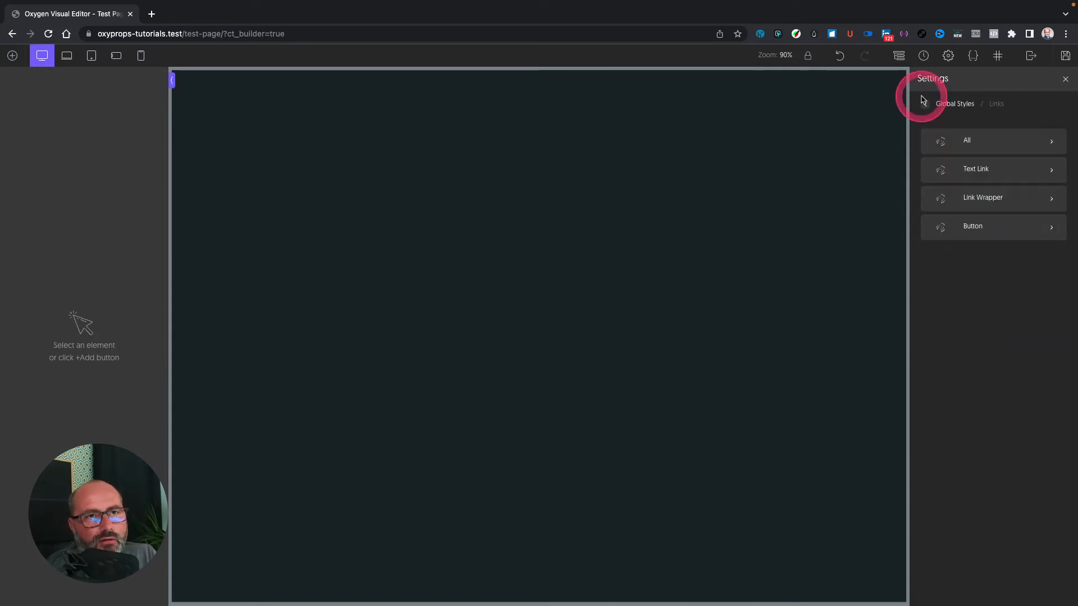
click(925, 105)
click(992, 283)
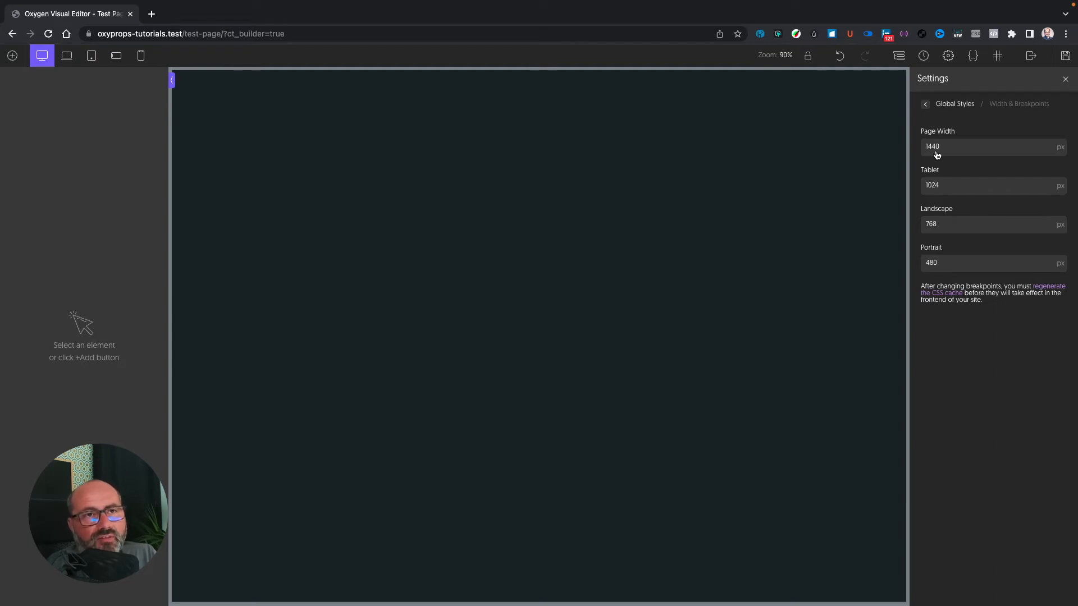
click(928, 112)
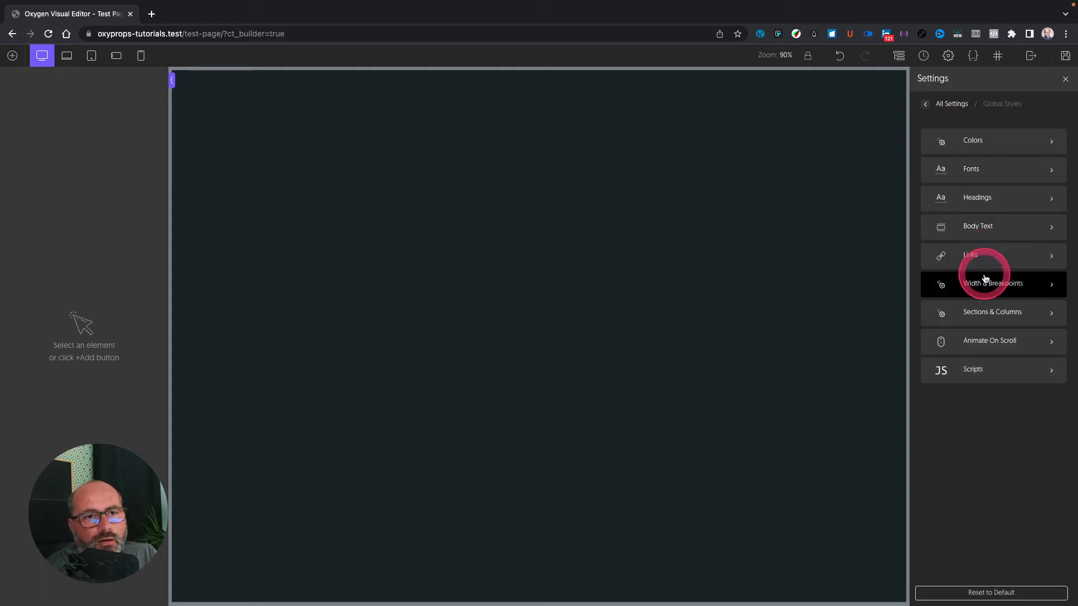
click(982, 311)
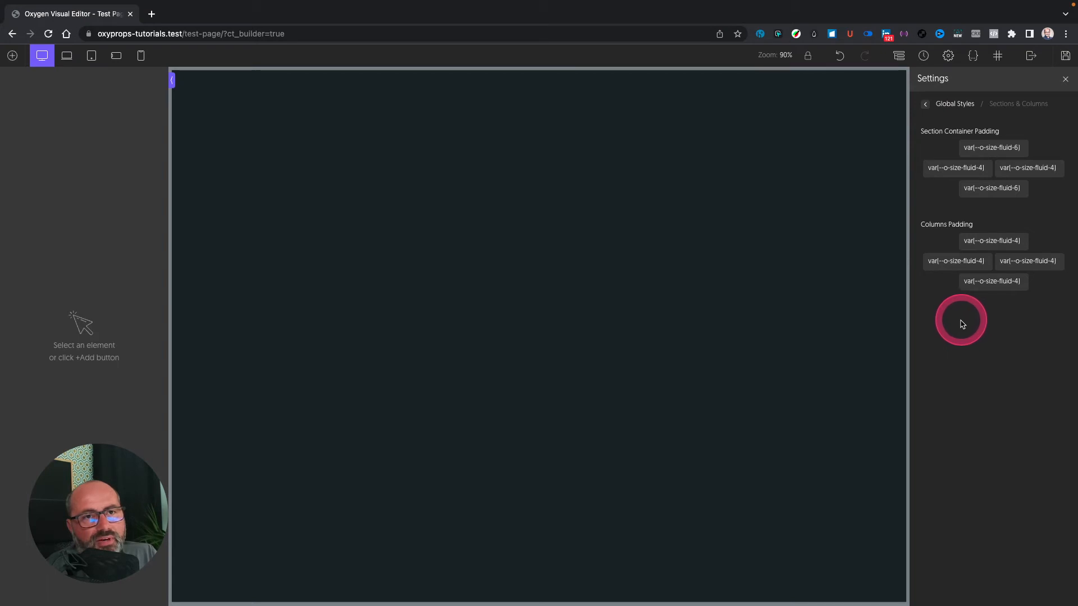
click(925, 104)
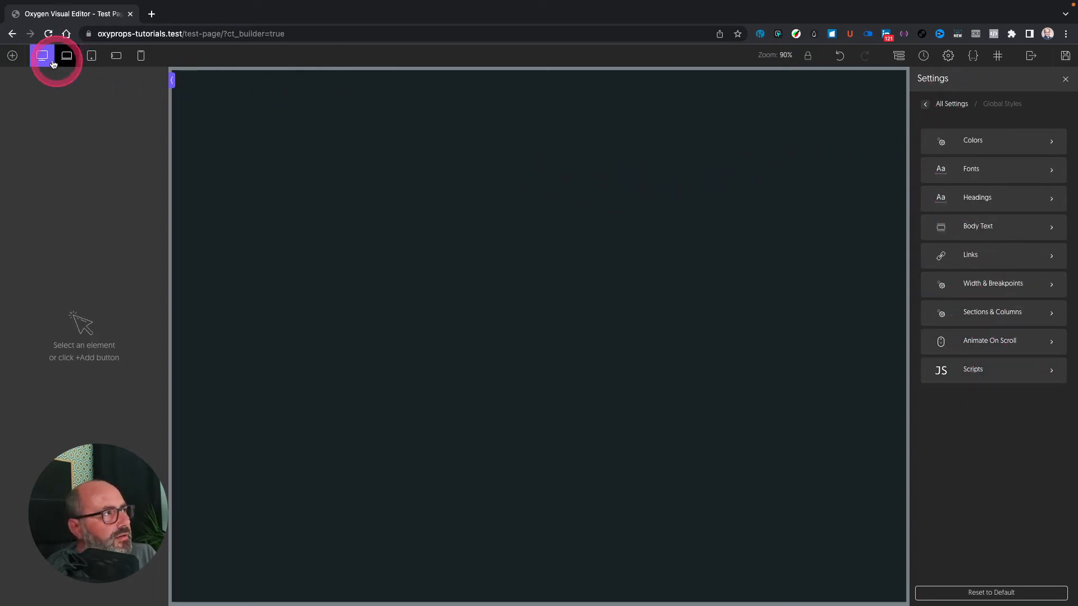
Step: Add a heading, duplicate it into copies tagged H2 through H6, and select the section
click(13, 55)
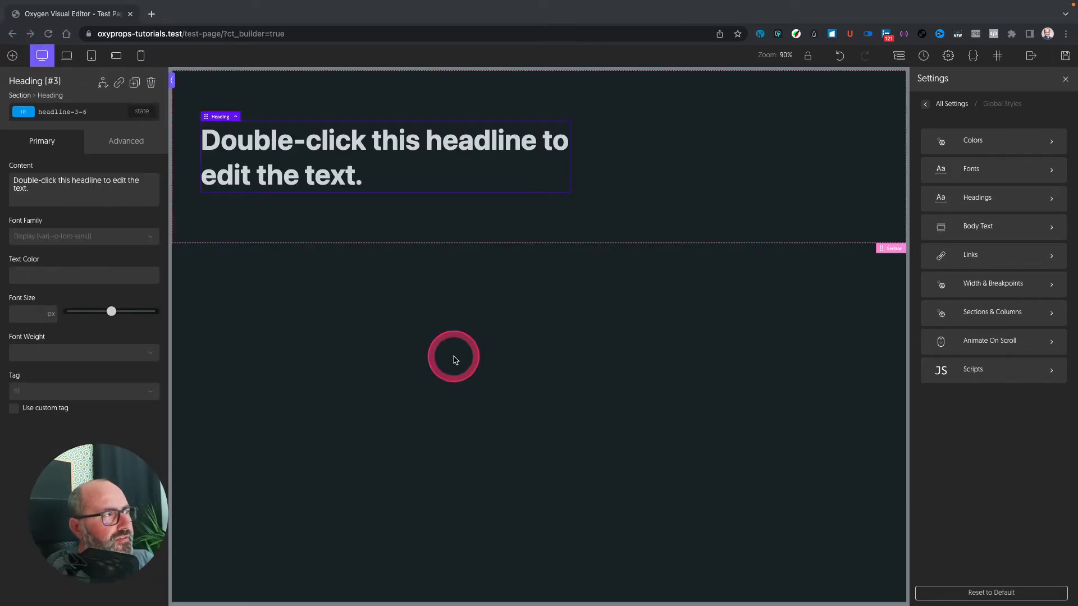
click(134, 83)
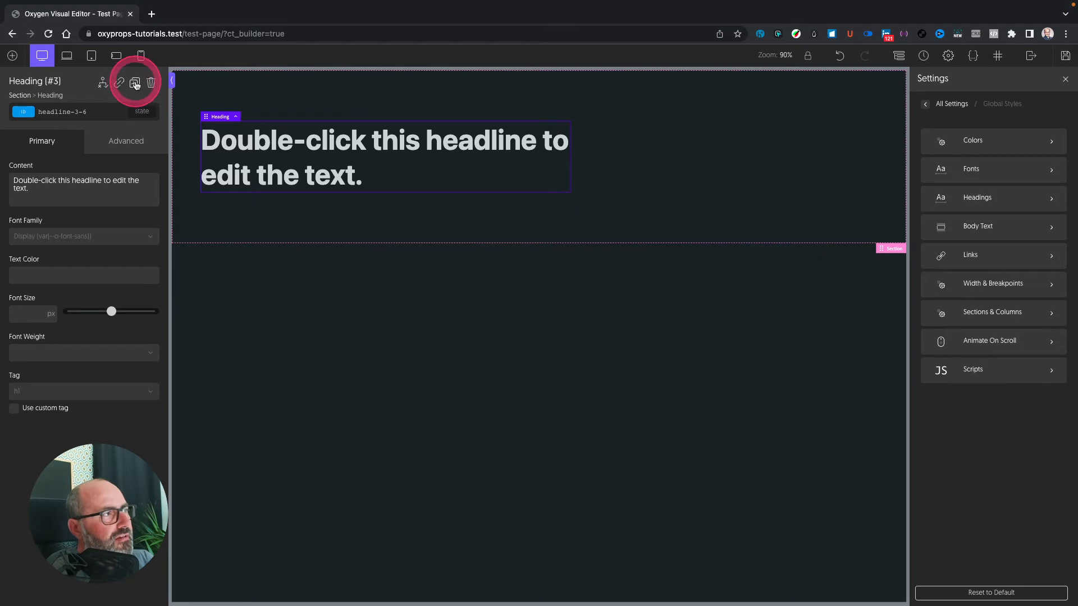
click(121, 391)
click(117, 421)
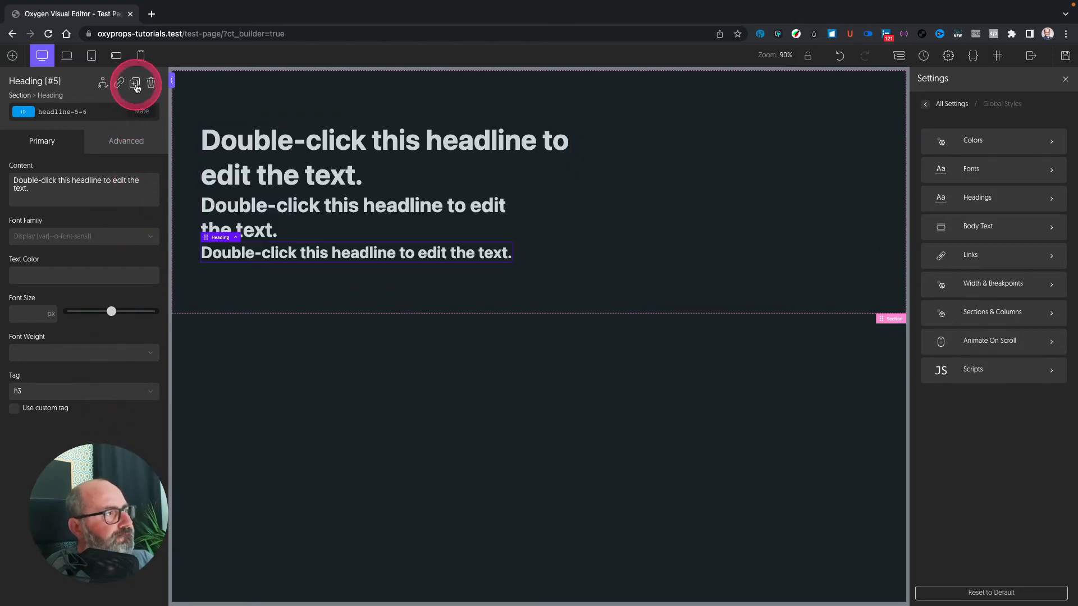
click(135, 83)
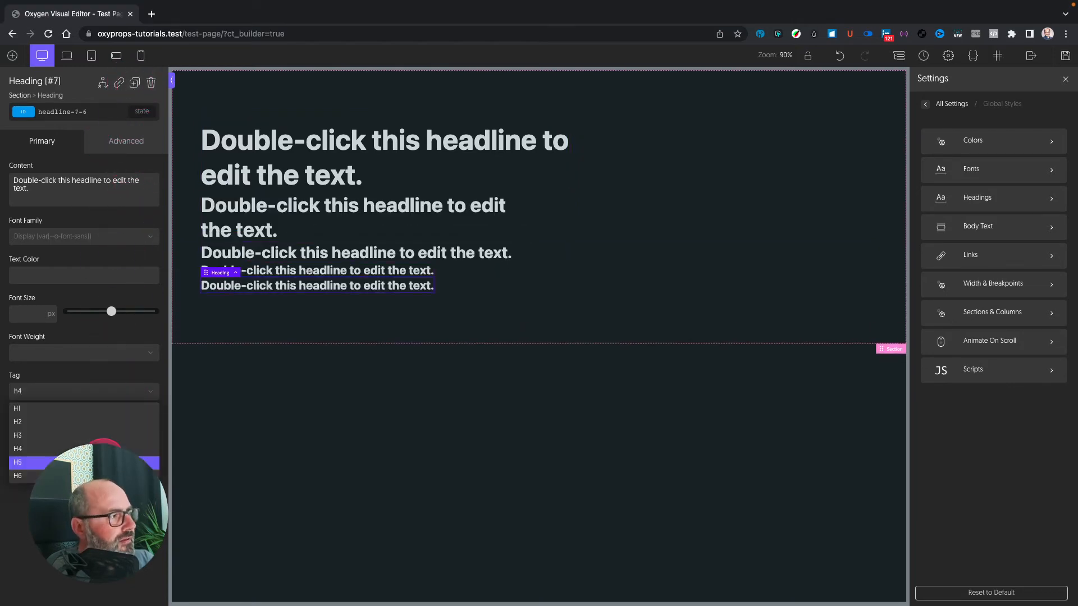
click(118, 462)
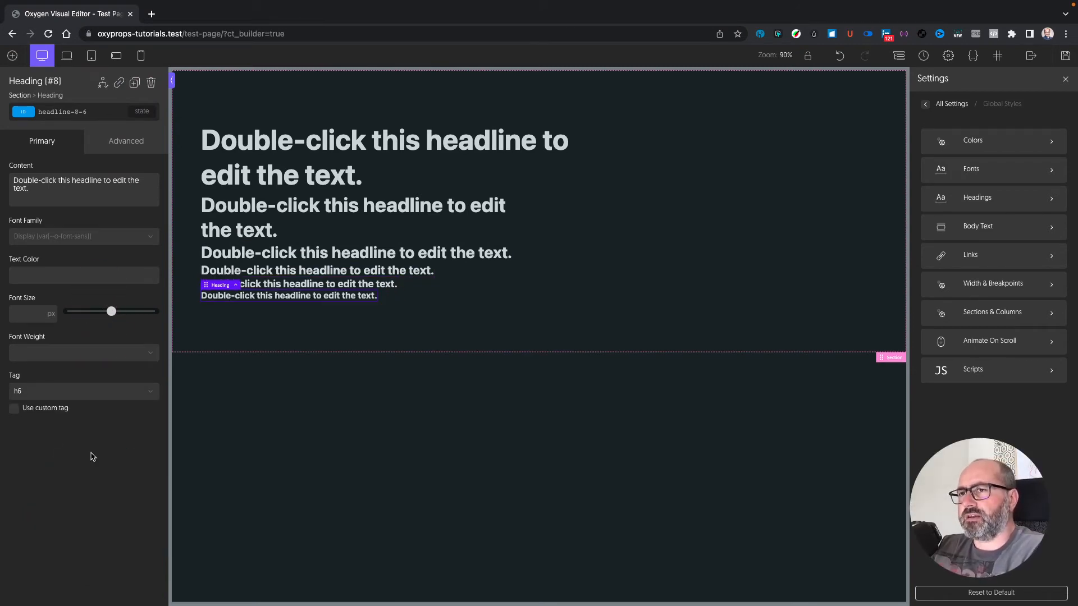
click(708, 256)
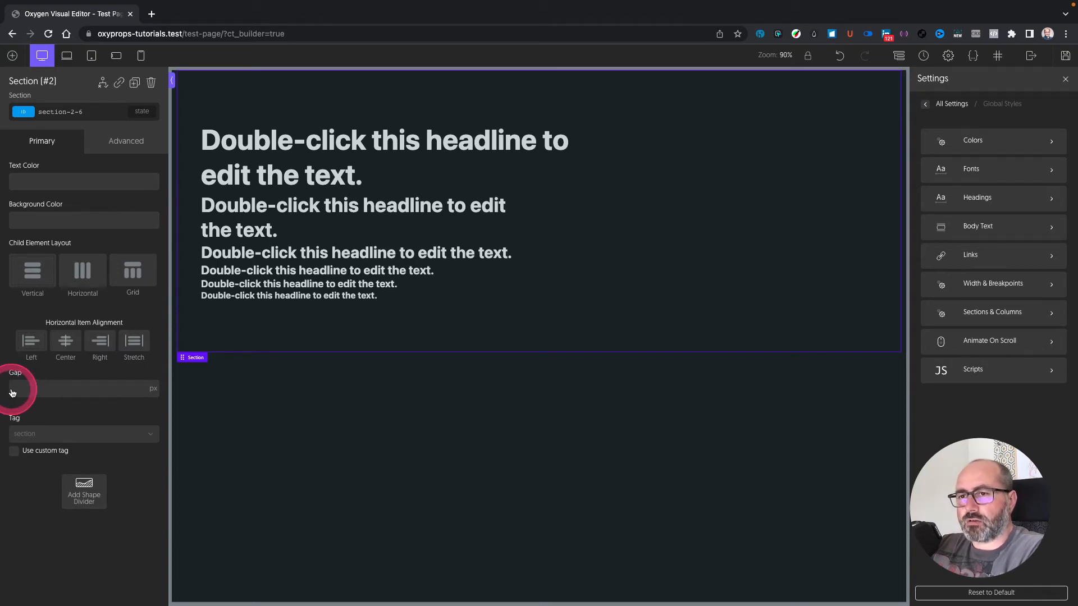
click(62, 391)
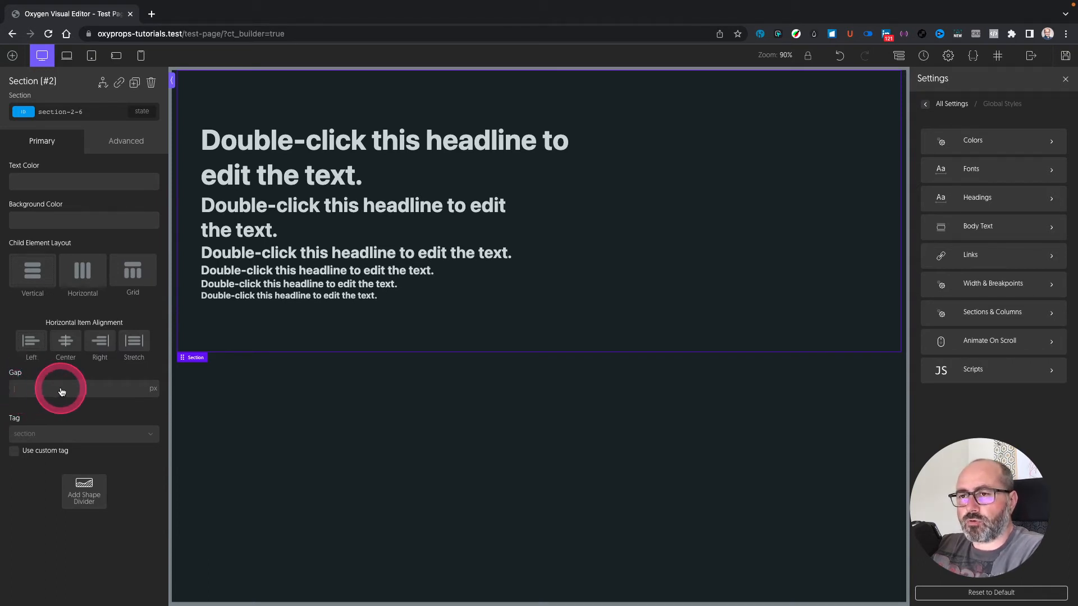
Step: Set the section's gap to the OxyProps value Size Fluid 2 (var(--o-size-fluid-2))
click(151, 389)
click(117, 393)
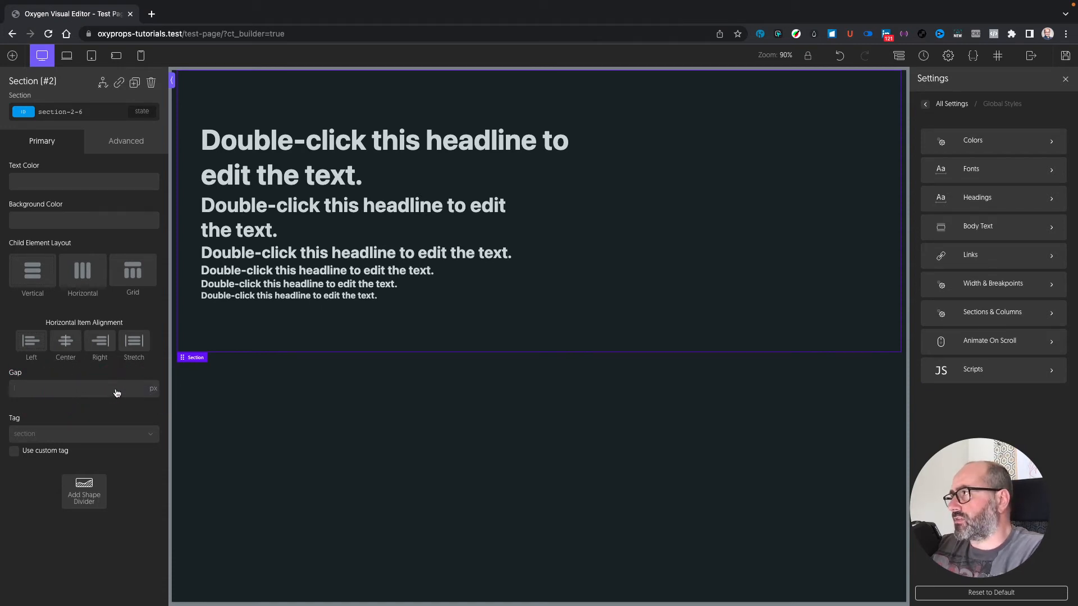
right_click(47, 392)
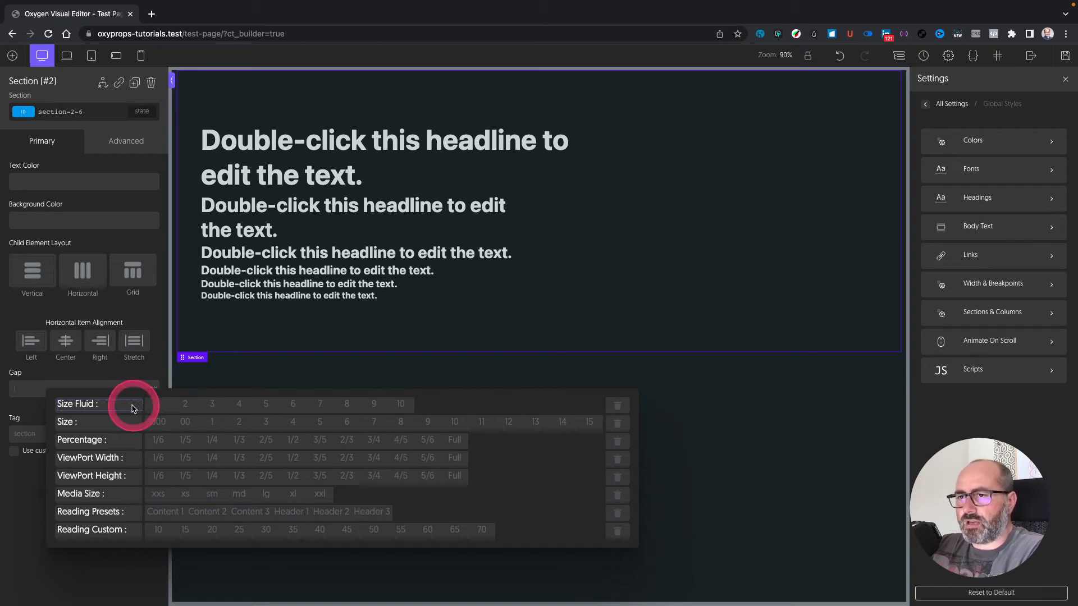
click(187, 405)
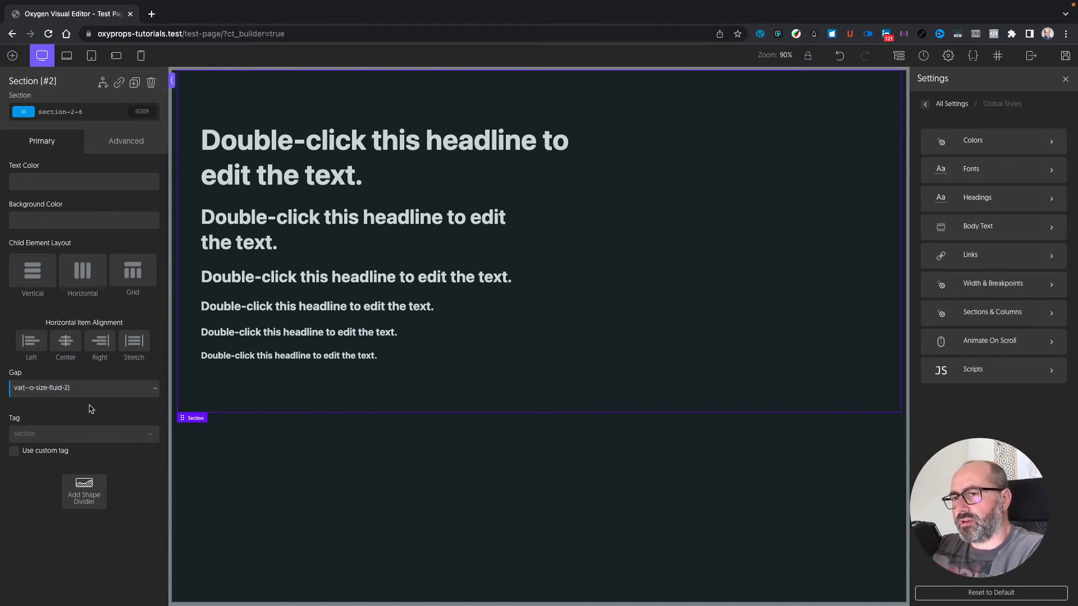
click(154, 388)
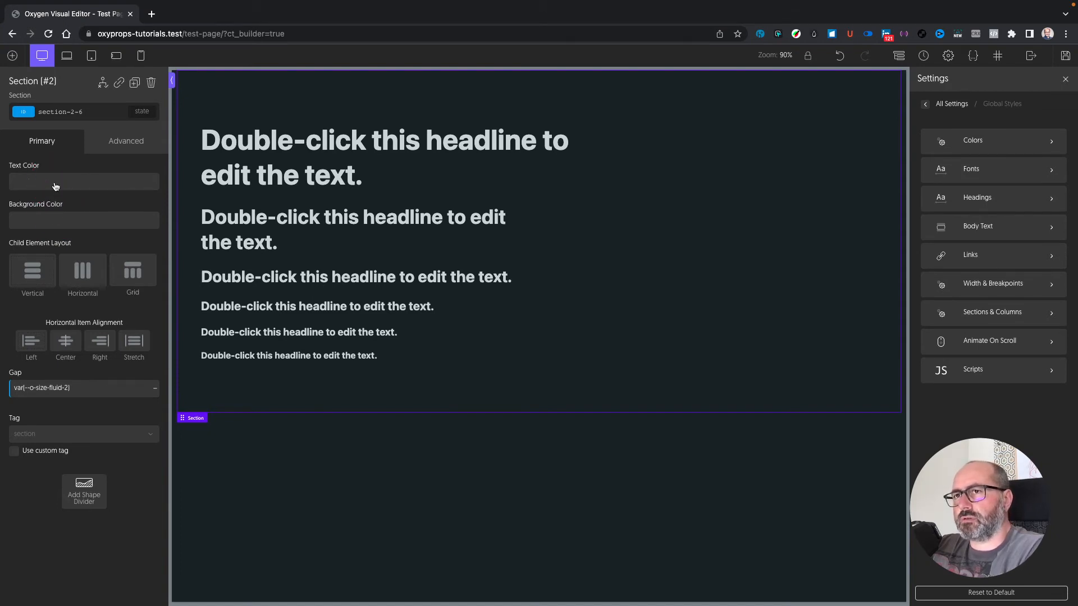
Step: Show the section's text colour picker, browse the OP palette and try the o-link colour
click(17, 182)
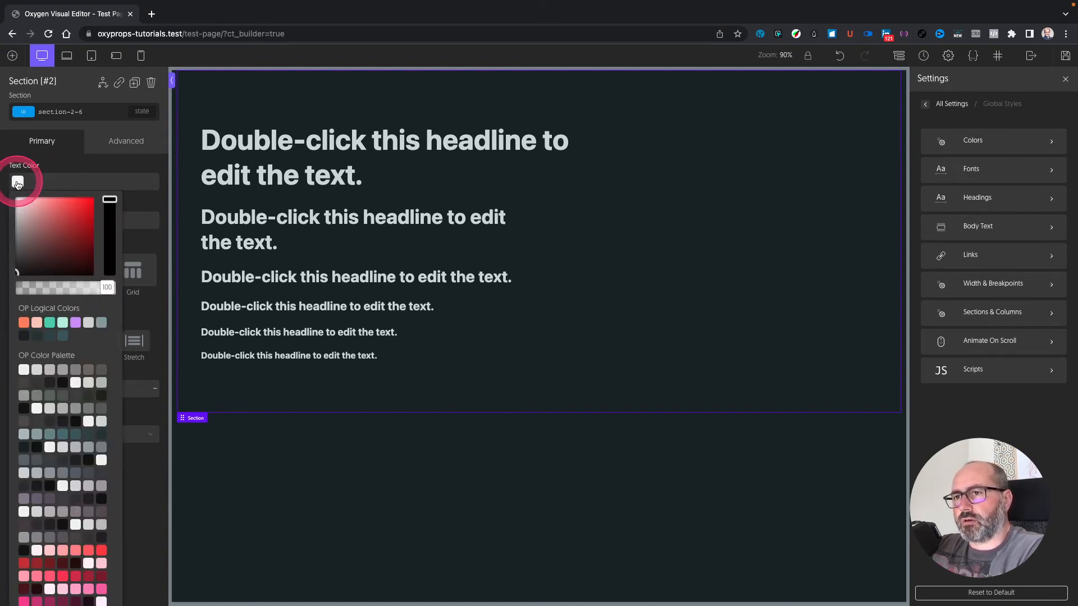
scroll(63, 375, down, 6)
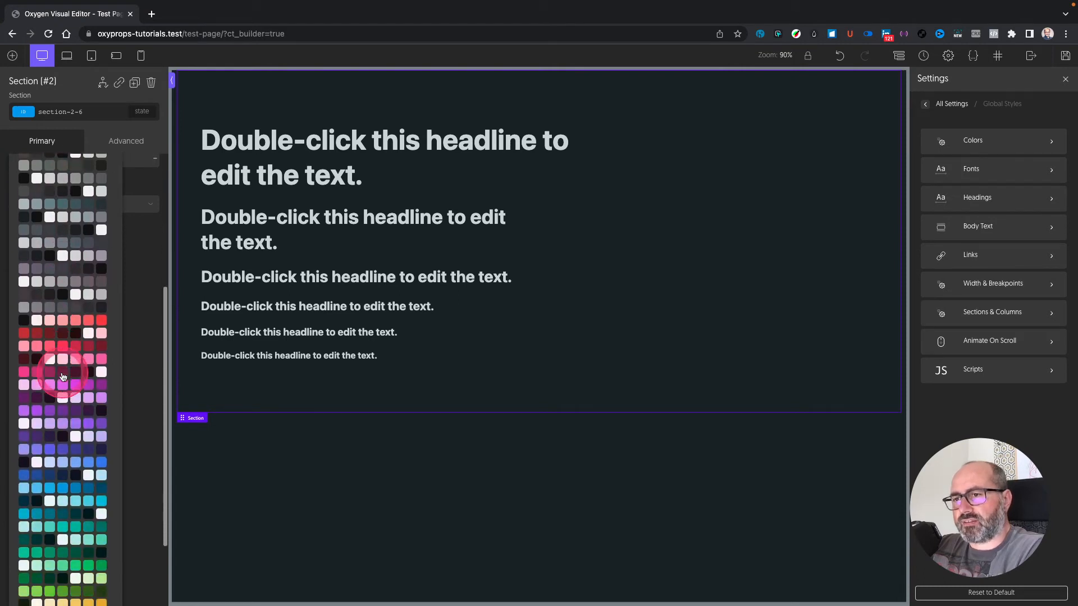
scroll(63, 375, up, 6)
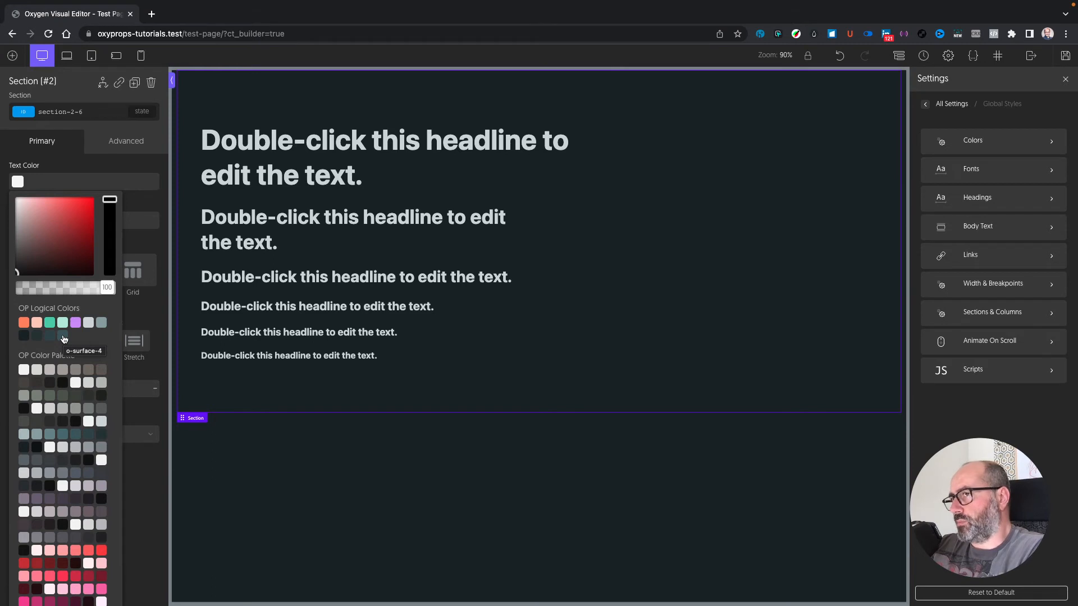
click(50, 323)
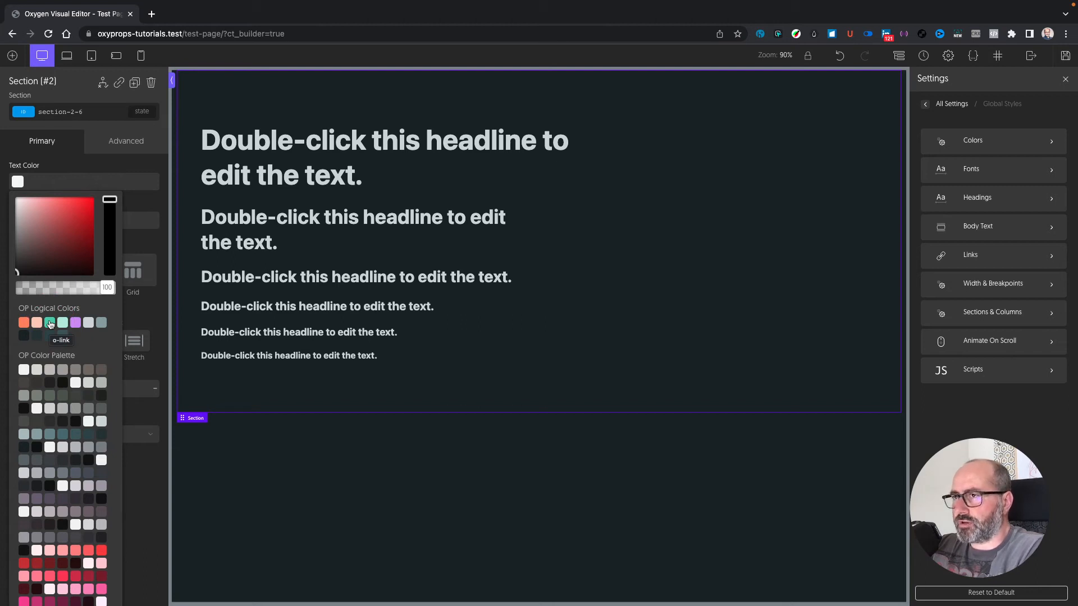
click(50, 324)
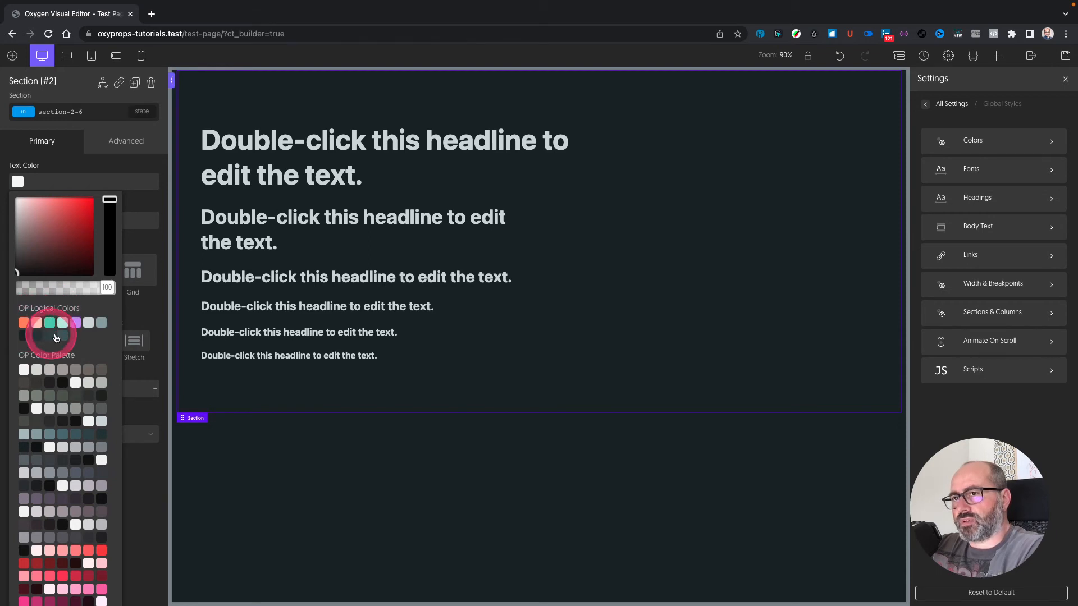
Step: Browse the palette, reset browser zoom with Ctrl+0, and close the picker without a colour
scroll(67, 331, down, 2)
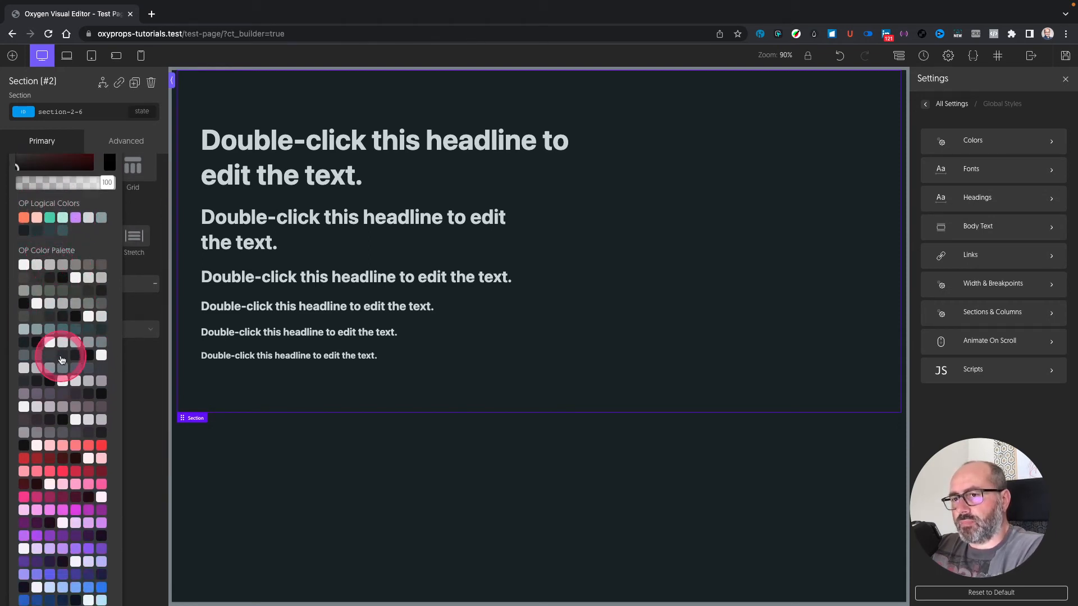
scroll(62, 349, down, 4)
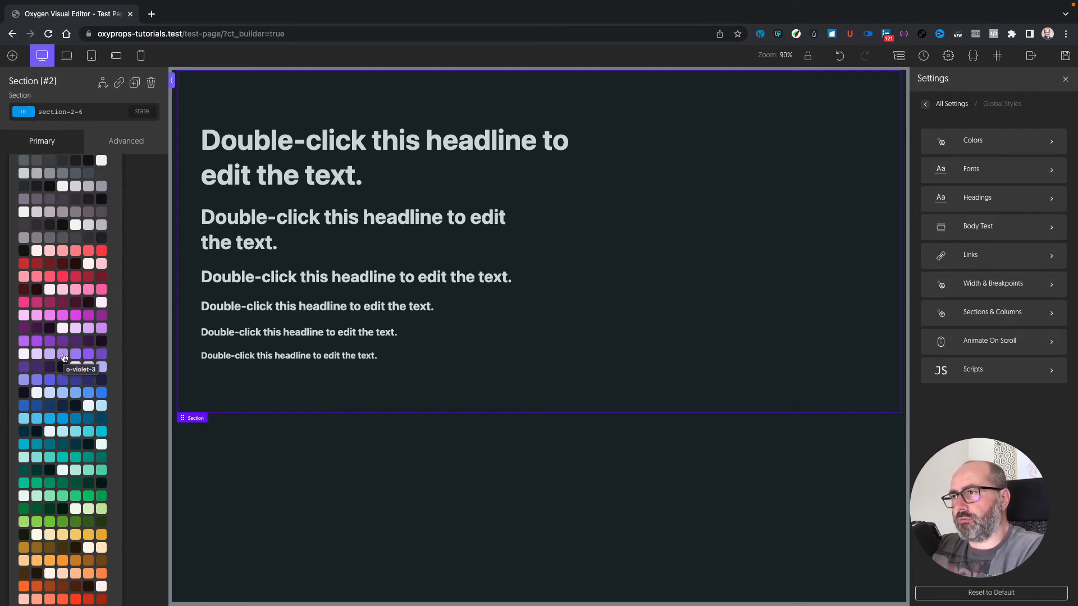
scroll(62, 358, up, 4)
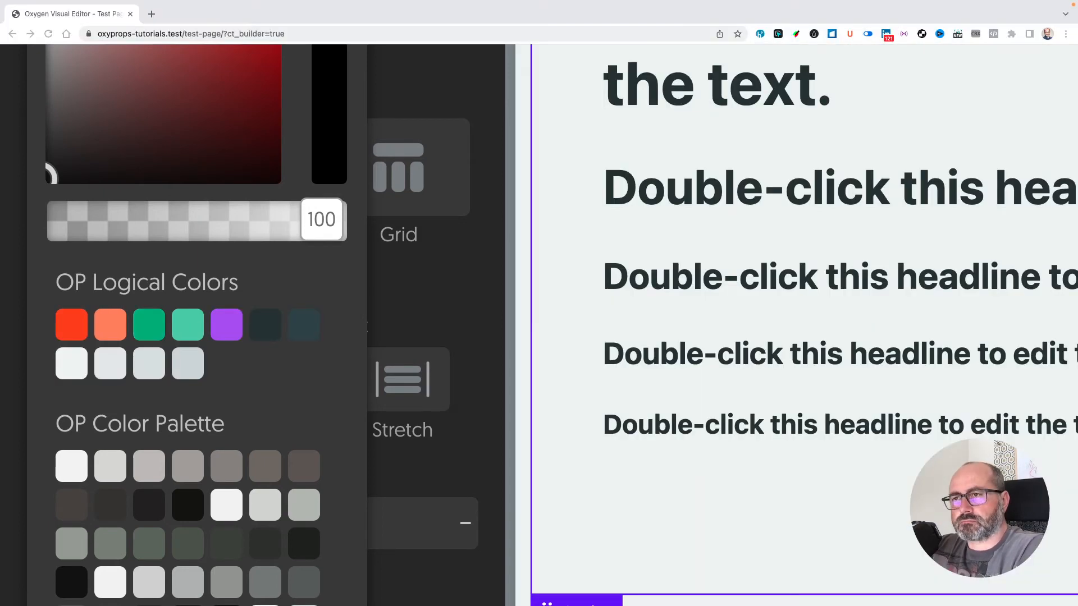
key(ctrl+0)
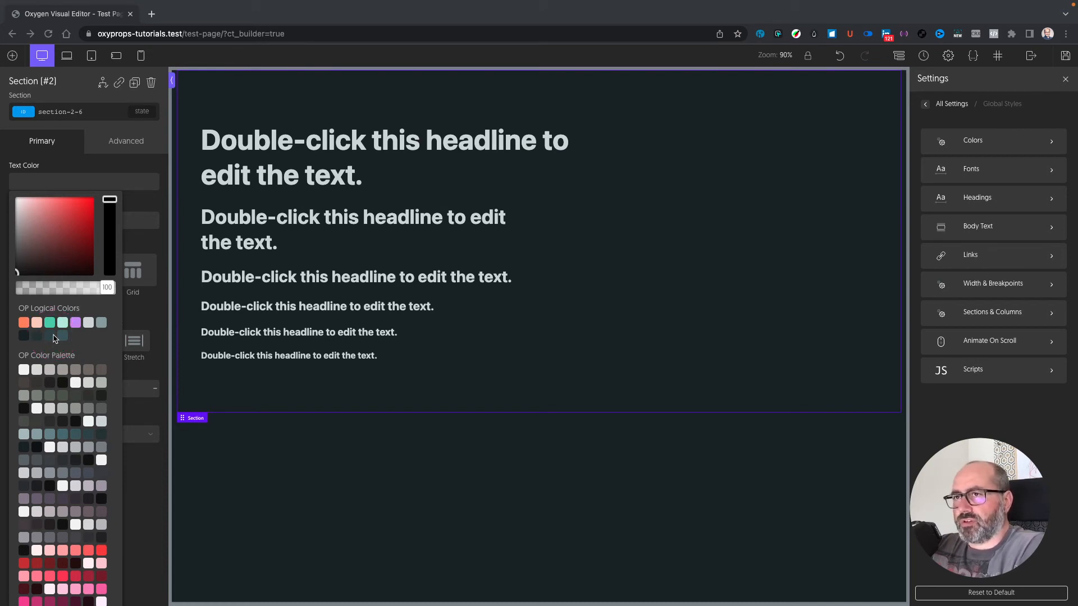
click(142, 201)
click(142, 202)
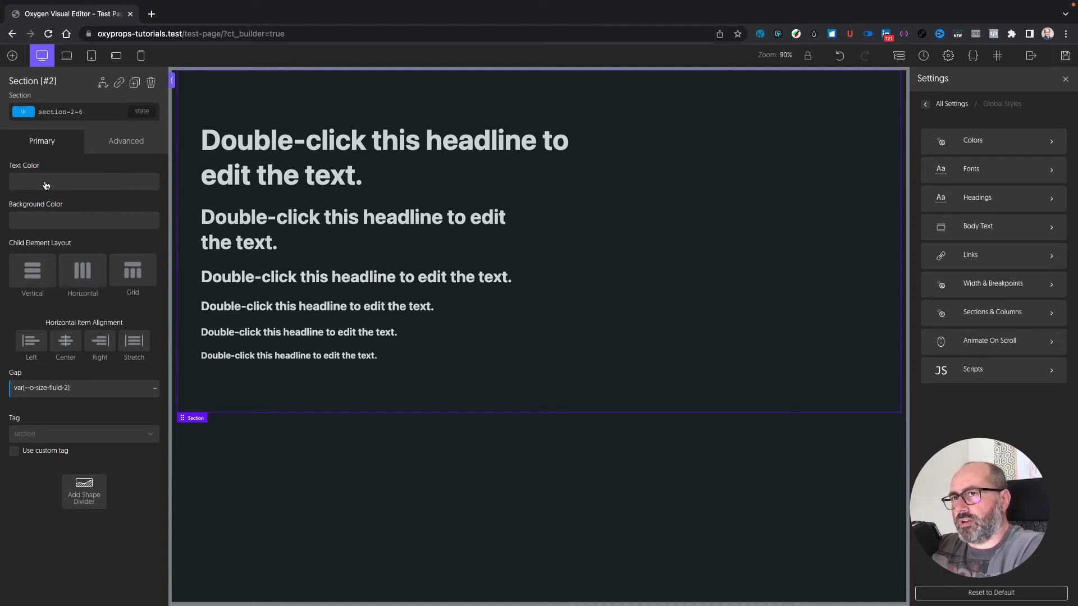
Step: Set the section background to the Surf 3 theme colour (var(--o-surface-3))
click(53, 223)
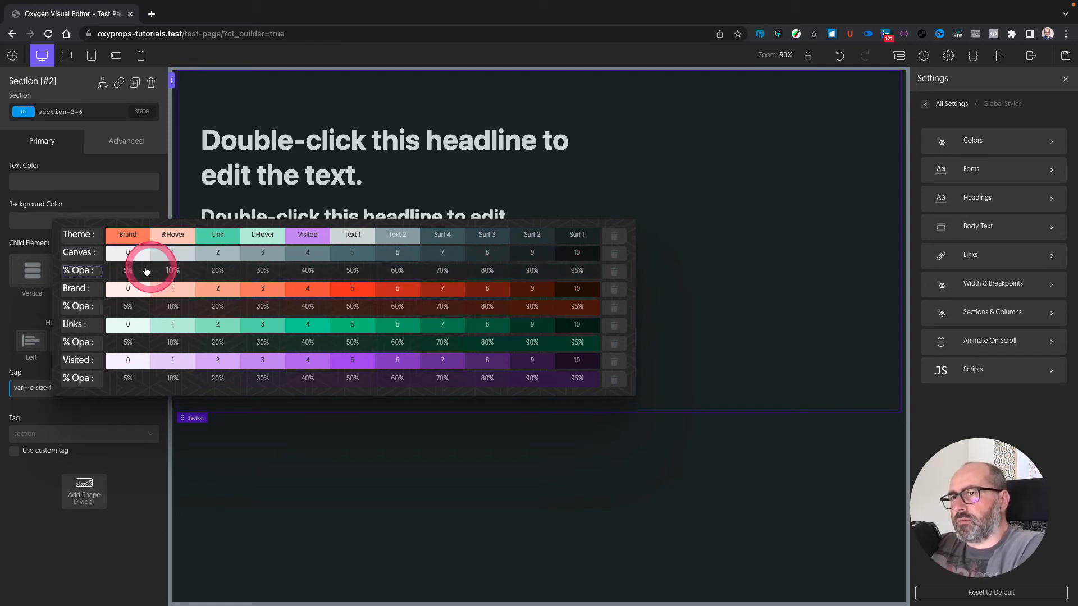
click(510, 240)
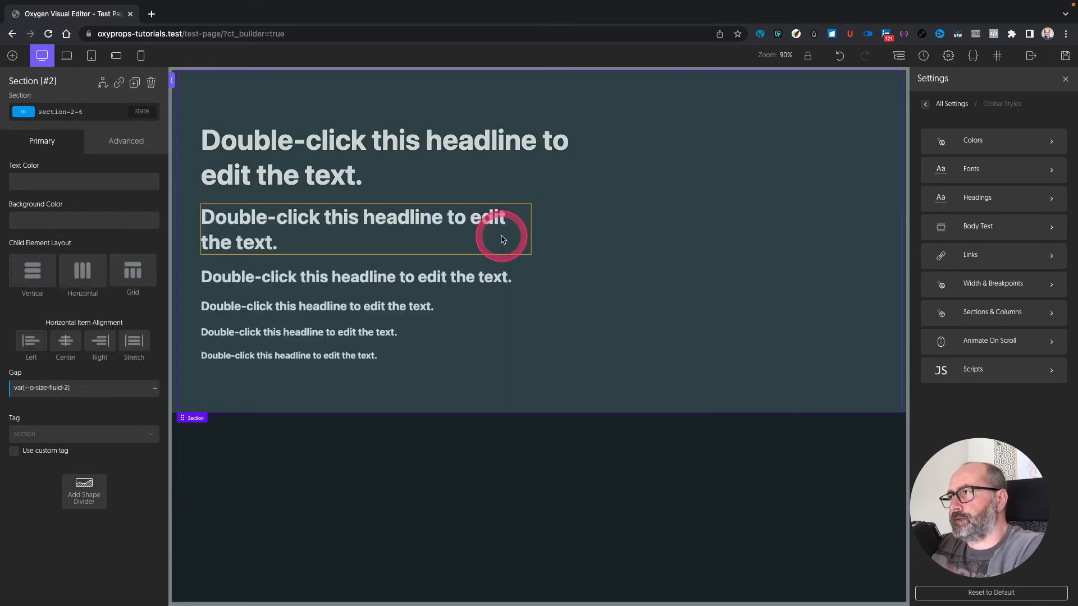
Step: Colour the first heading with the Brand theme colour (orange)
click(334, 177)
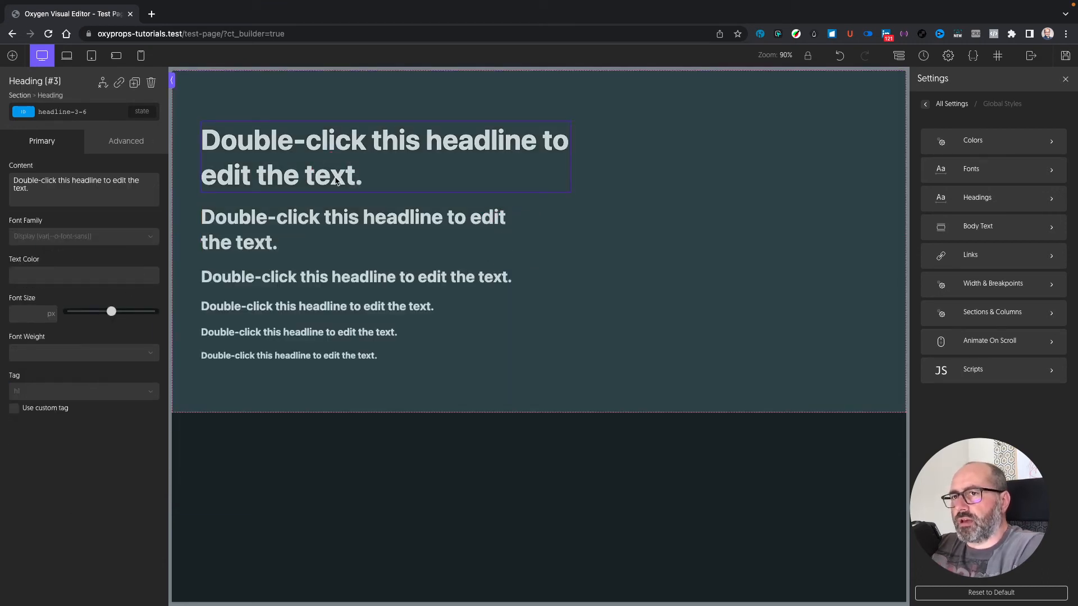
click(64, 275)
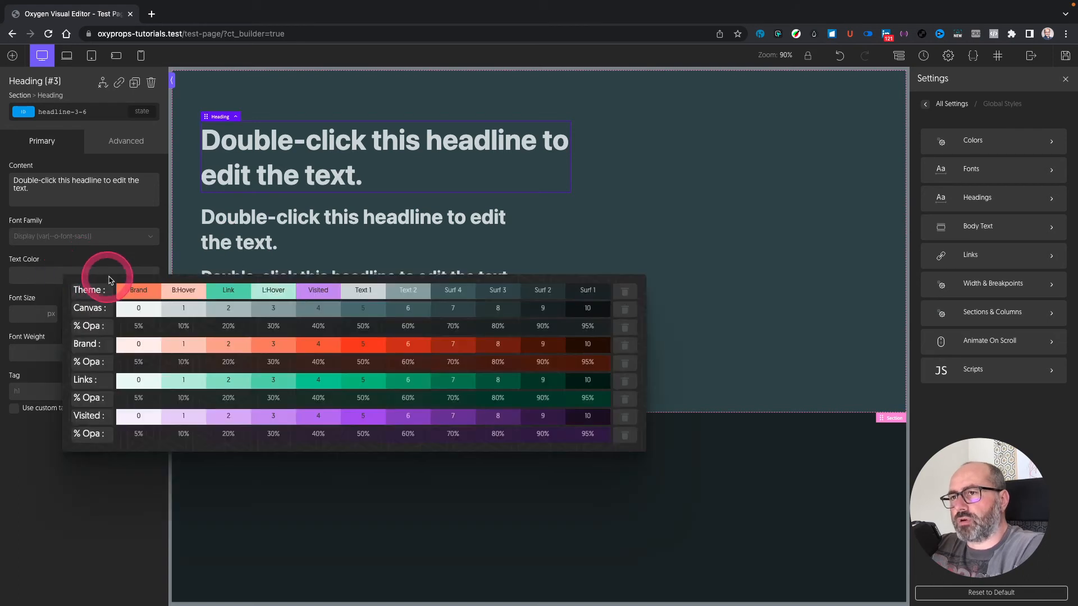
click(149, 298)
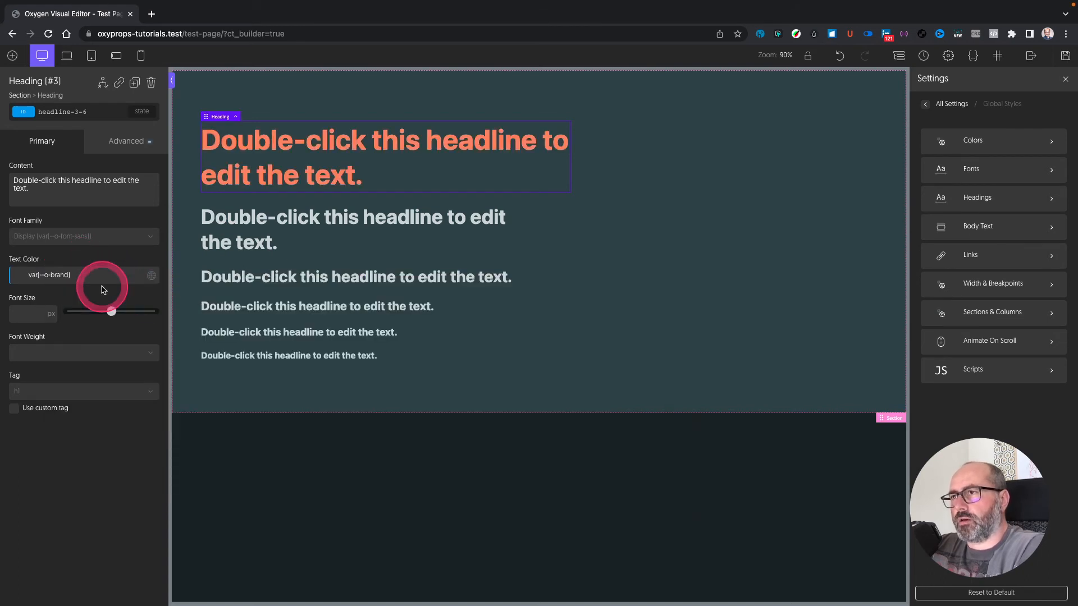
Step: Give the second heading Links at 60%, then edit it to links-4 at 70% opacity
click(357, 220)
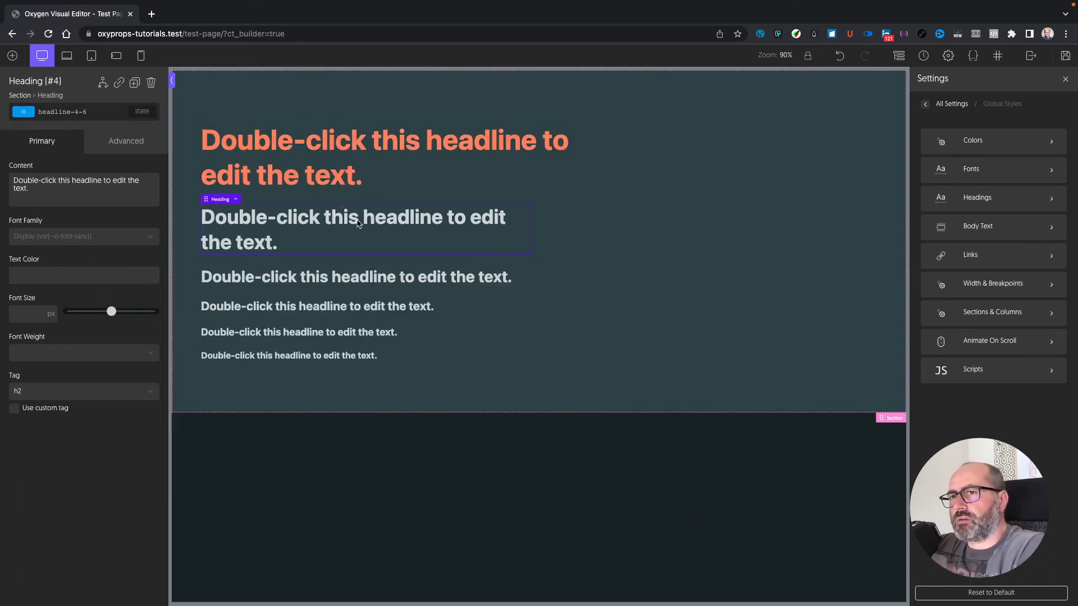
click(67, 274)
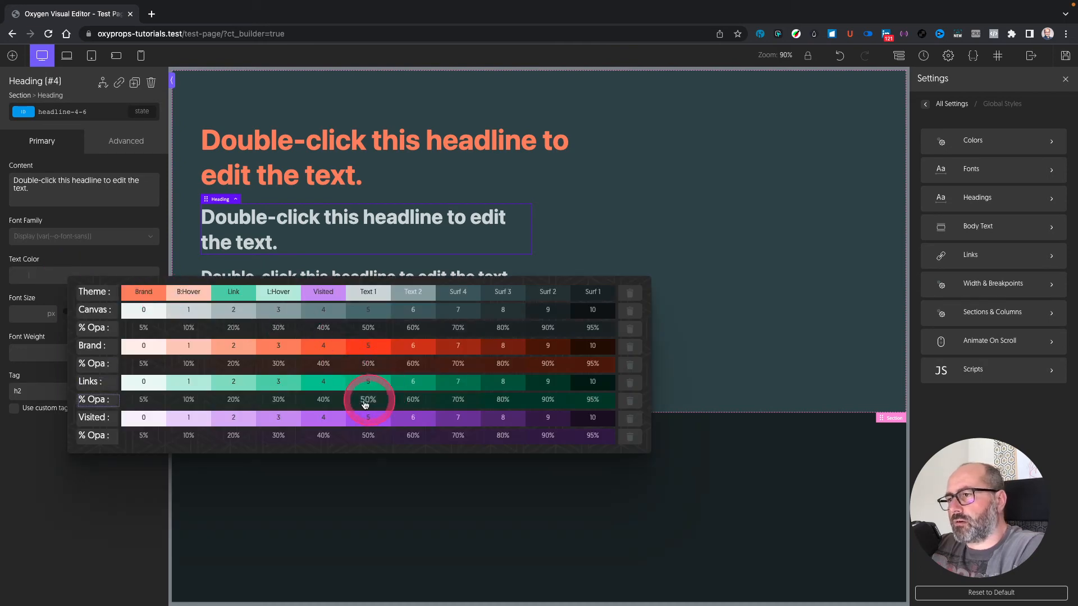
click(413, 400)
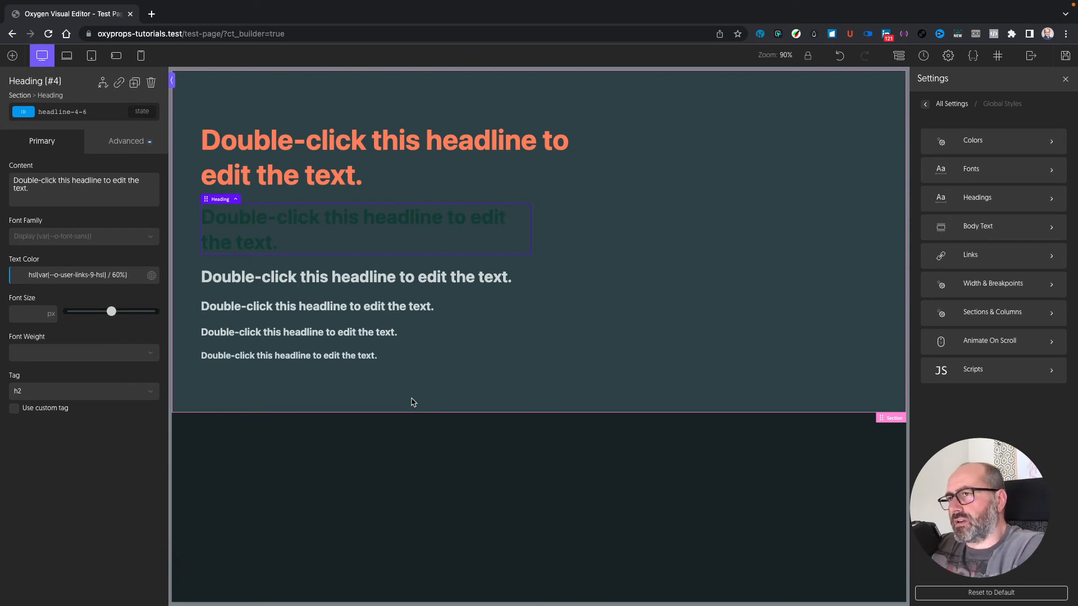
click(408, 402)
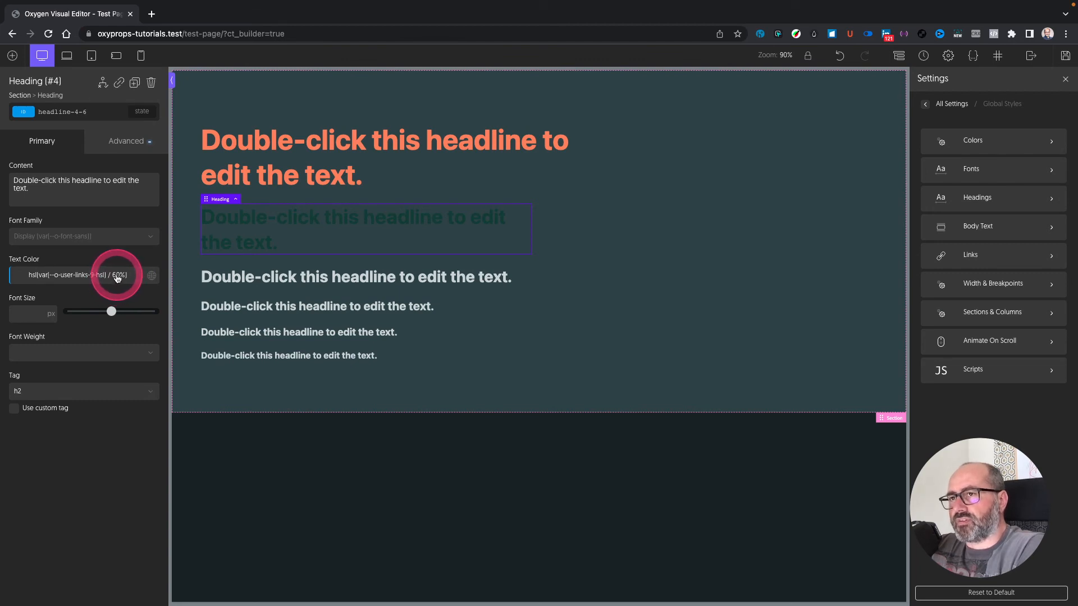
key(BackSpace)
text(7)
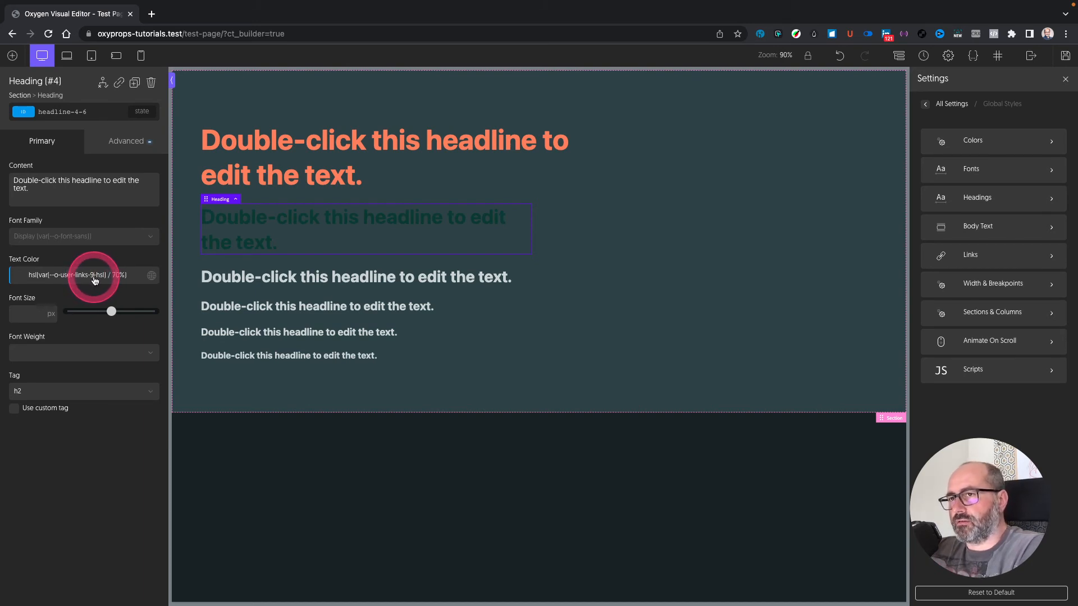
key(BackSpace)
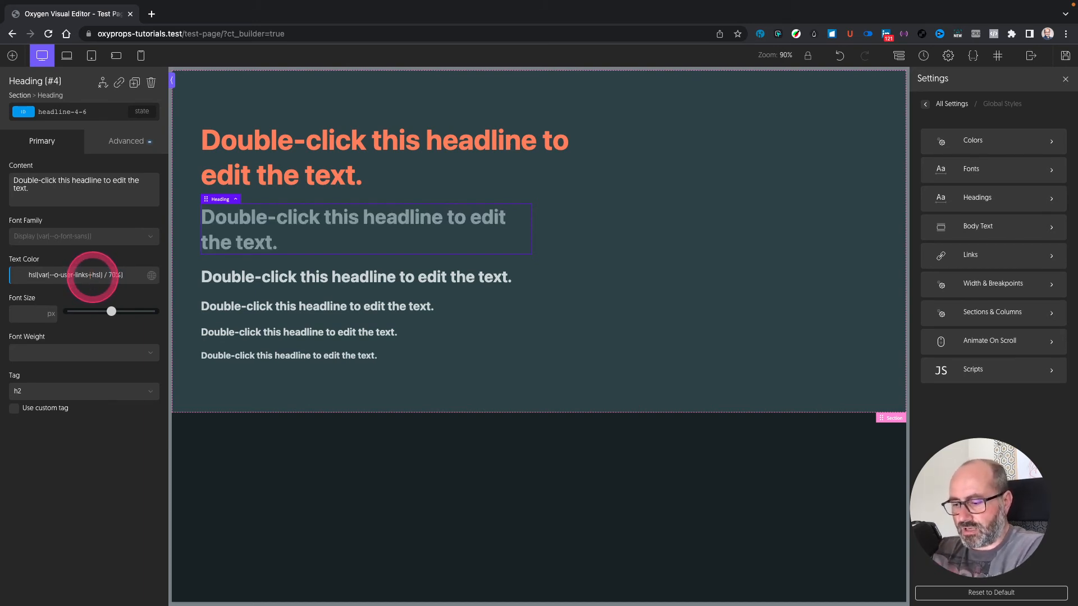
text(4-)
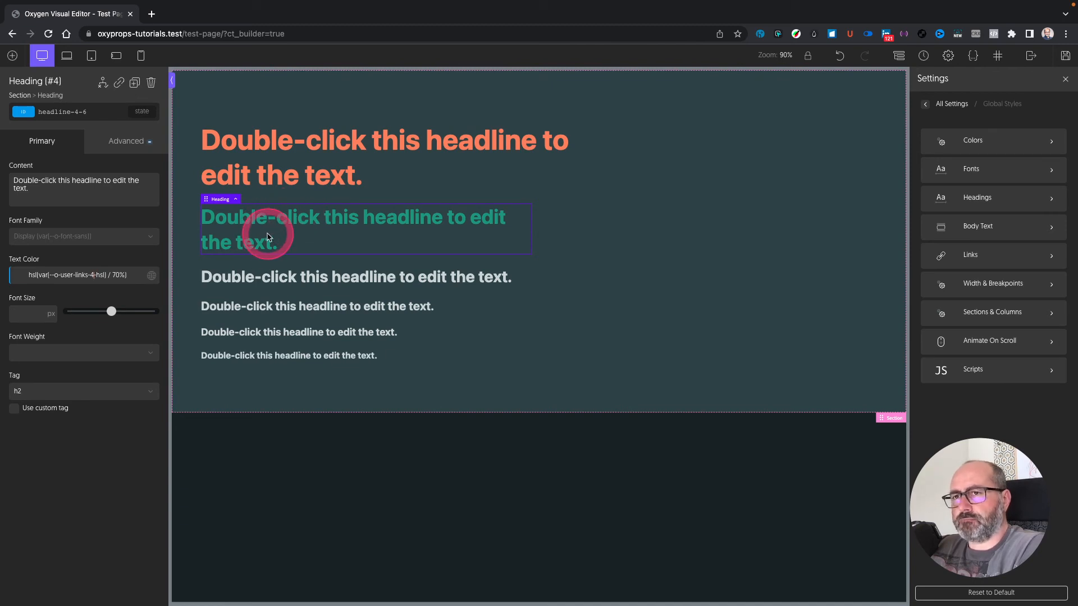
Step: Set the second heading's font size to Font Size Fluid 3 (var(--o-font-size-fluid-3))
click(27, 317)
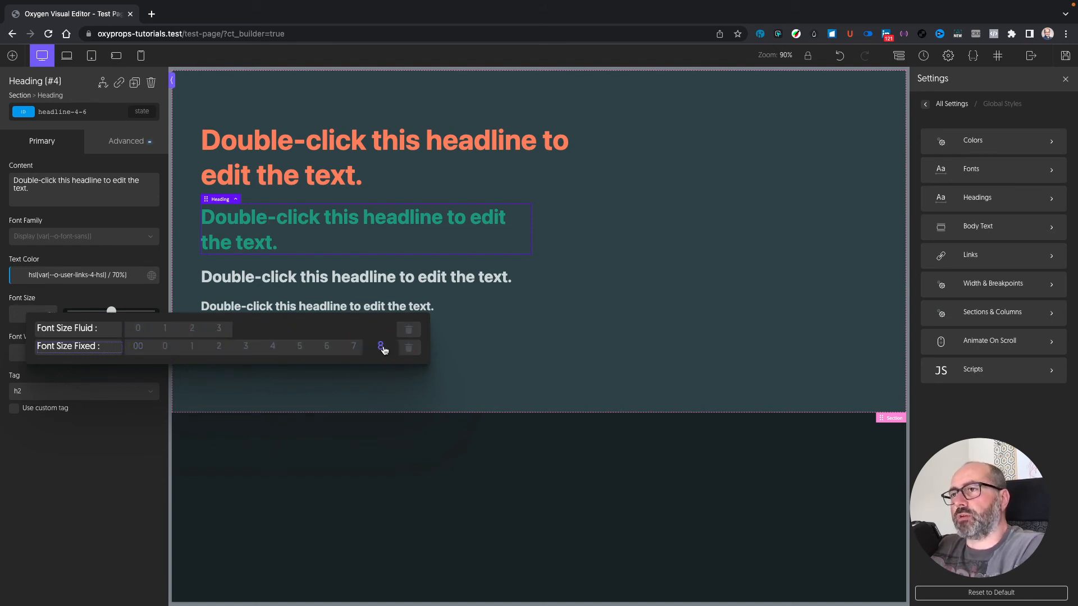
click(218, 328)
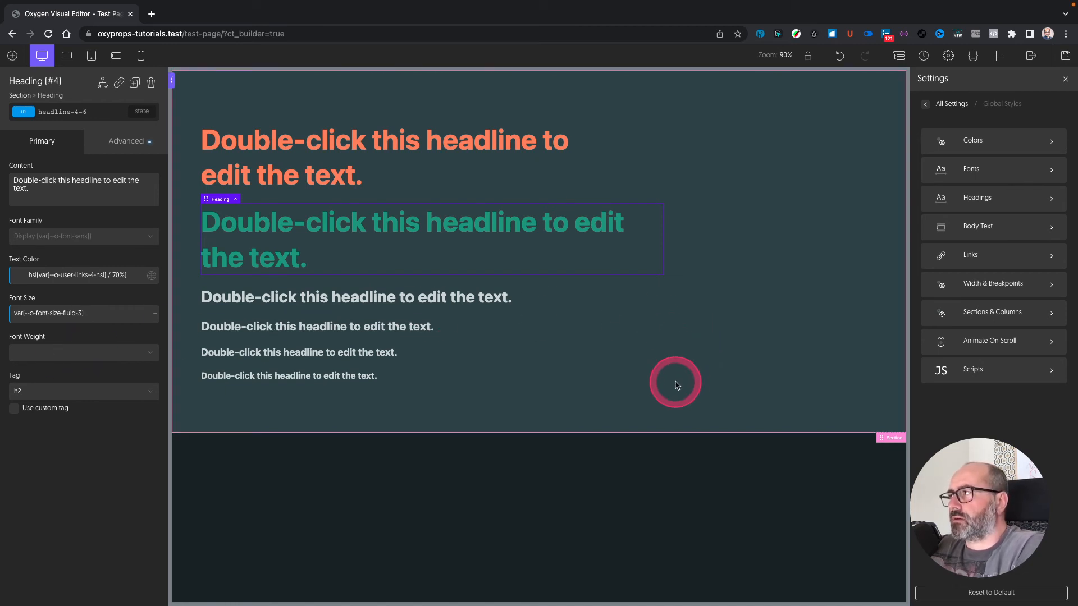
Step: In the lower section, add a div containing an icon, a heading and a text block
click(520, 462)
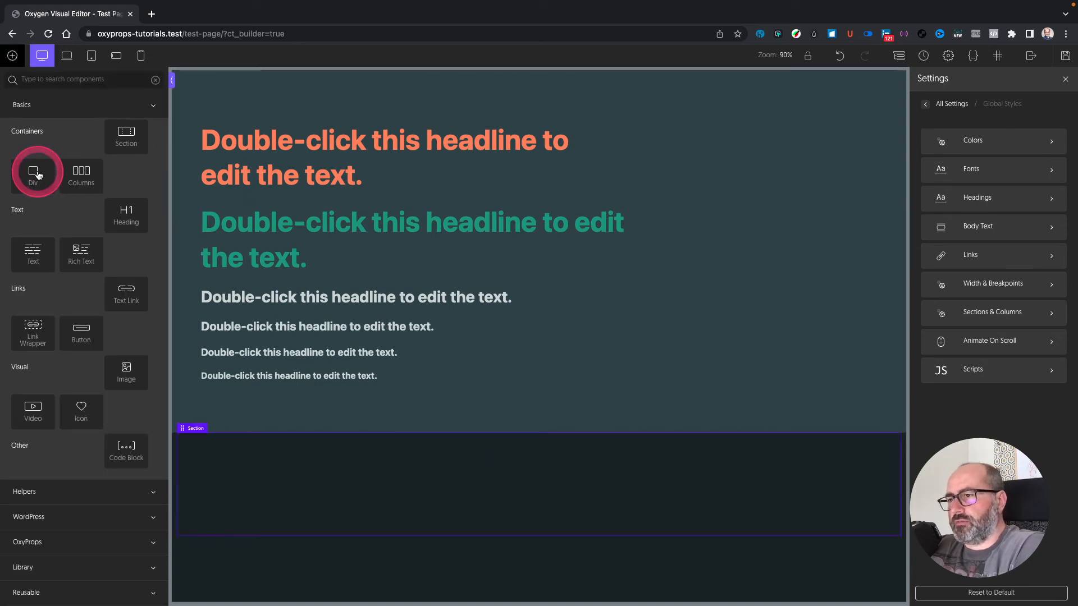
click(34, 174)
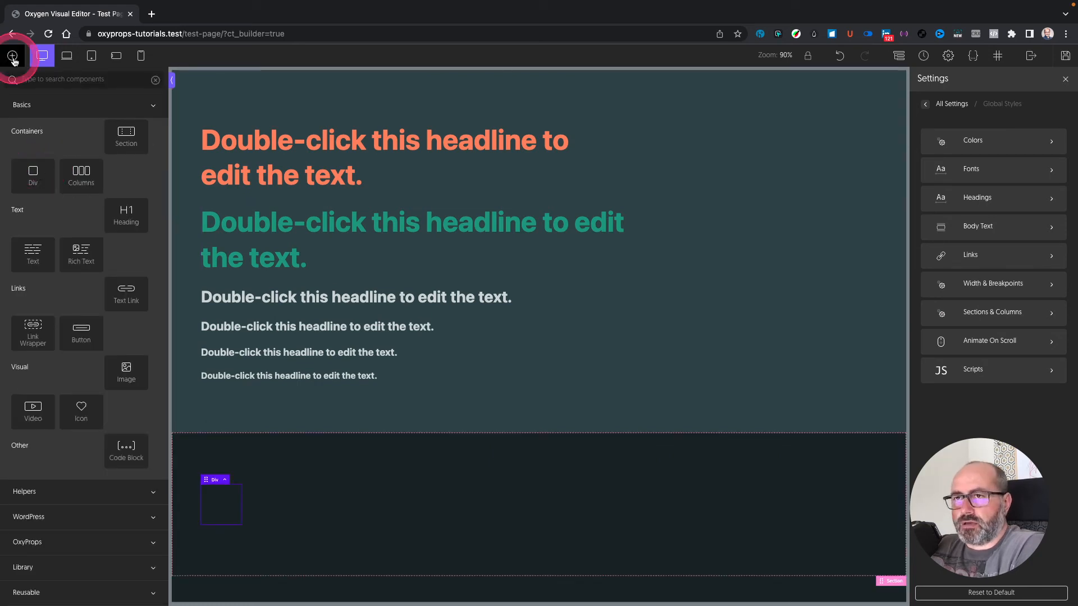
click(81, 407)
click(123, 215)
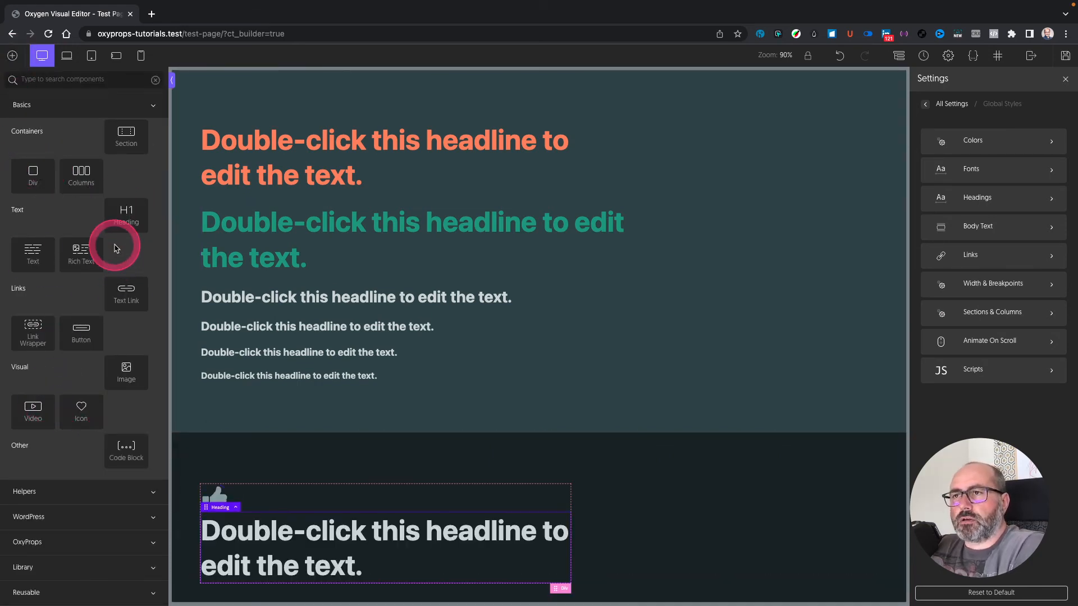
click(31, 253)
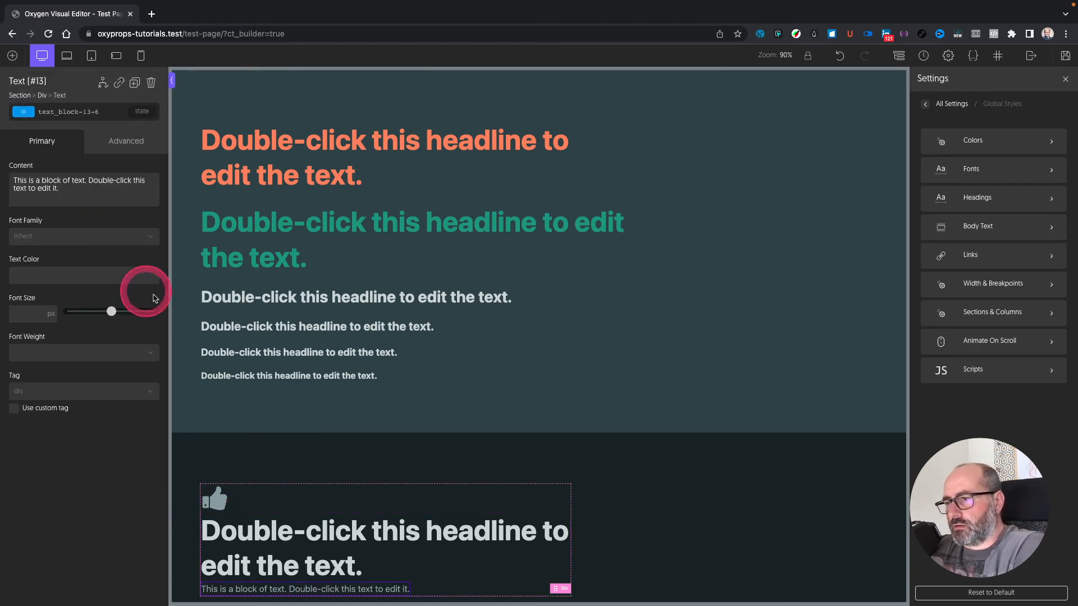
scroll(224, 346, down, 1)
Step: Make the card heading an h3 reading 'My Title'
click(272, 503)
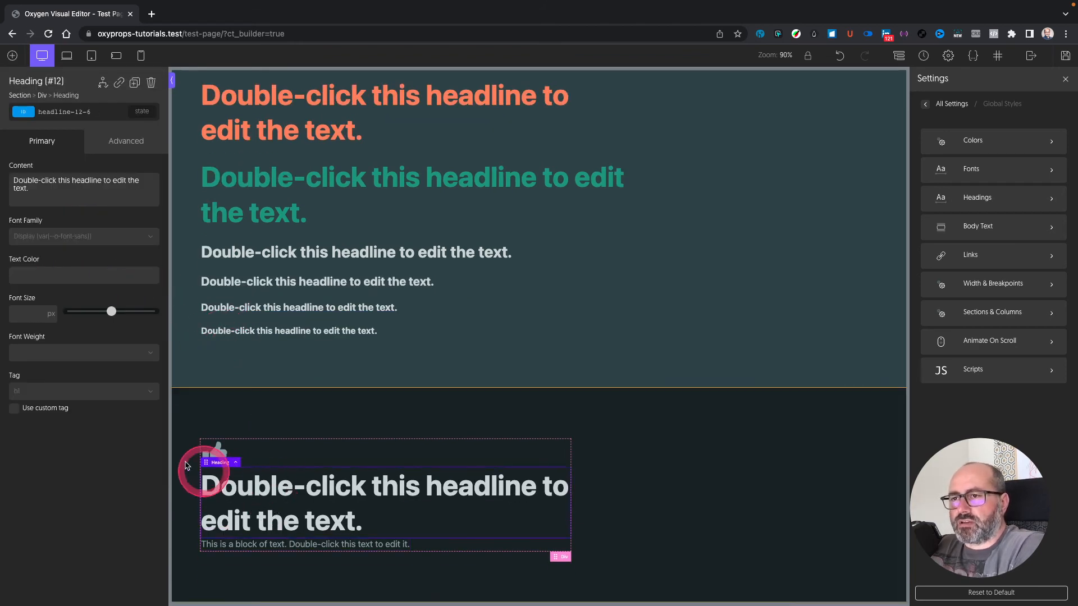
click(133, 403)
click(106, 421)
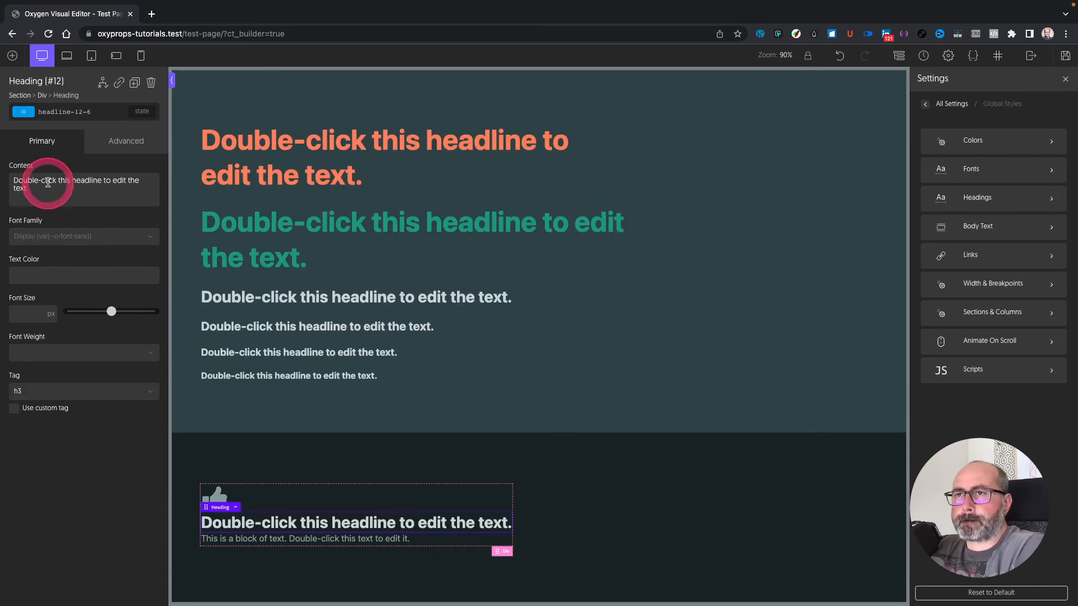
triple_click(48, 182)
text(My Title)
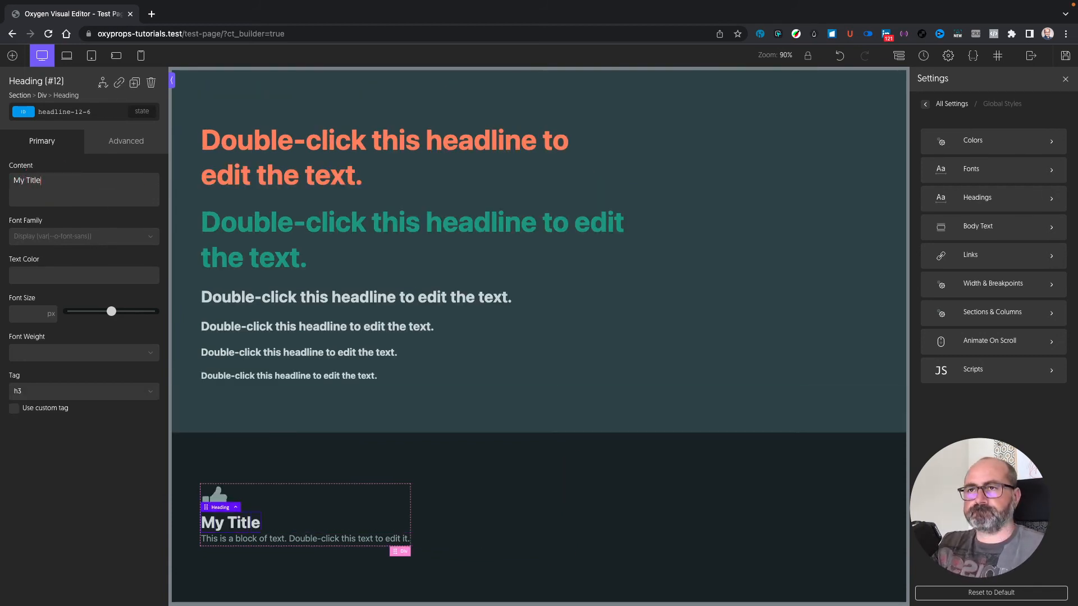
Step: Replace the text block's content with lorem ipsum by expanding 'lipsum'
click(303, 538)
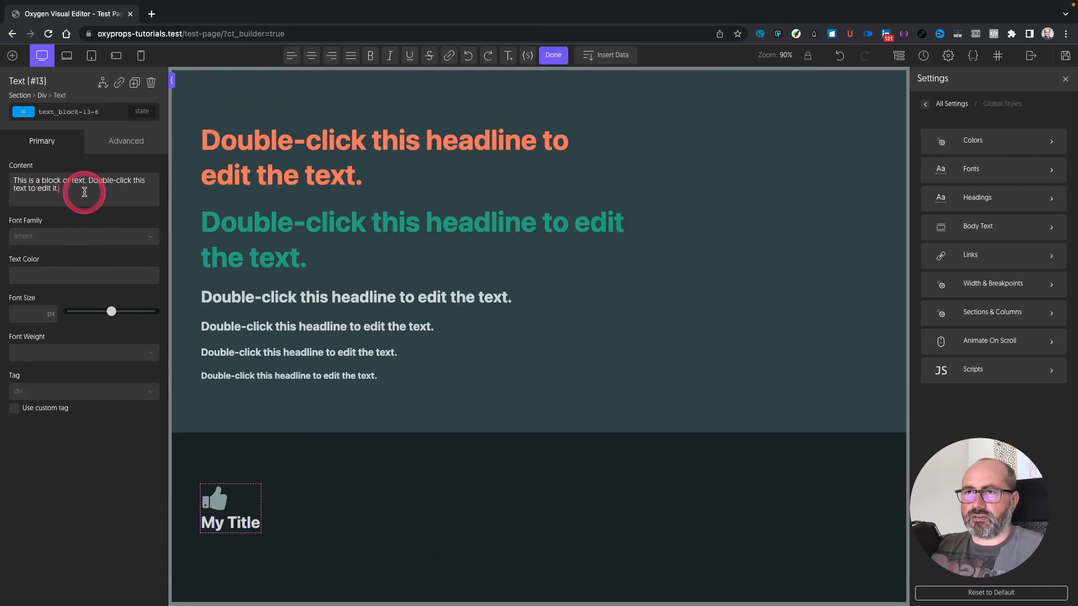
triple_click(84, 192)
text(lipsuml)
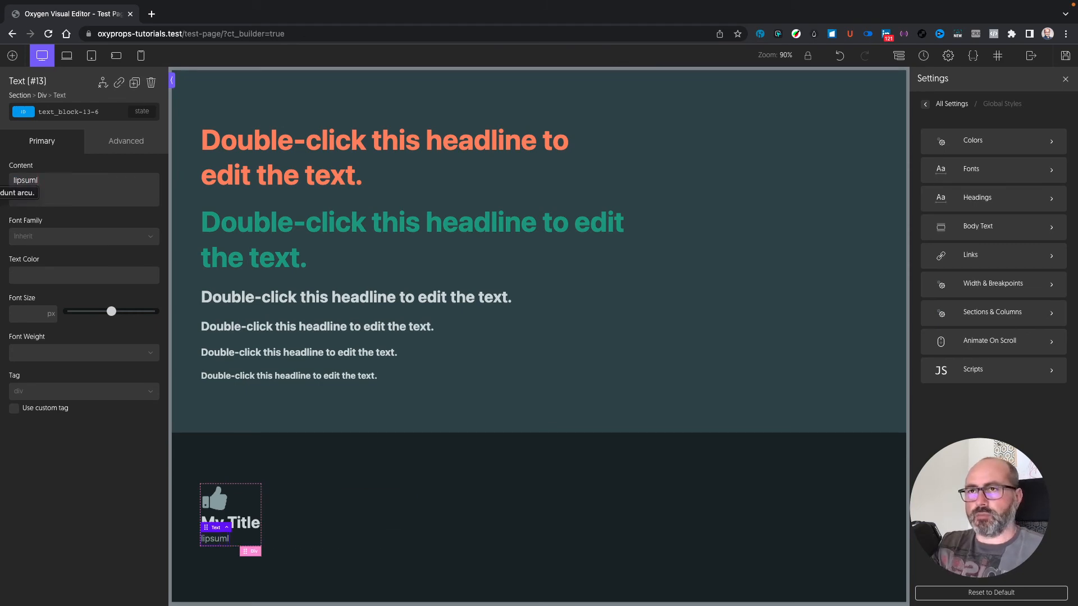
key(space)
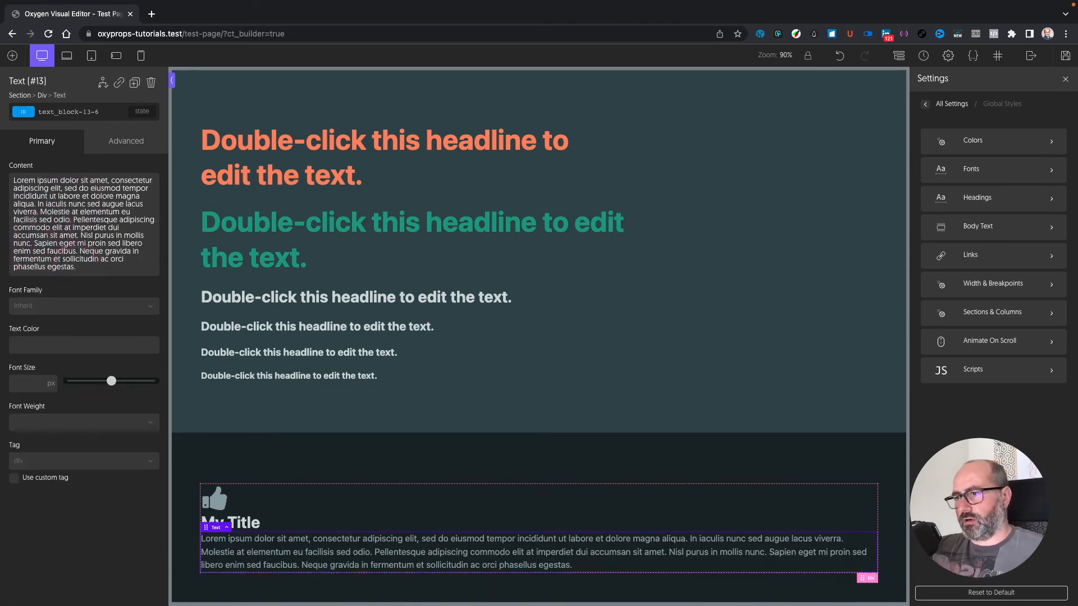
click(520, 515)
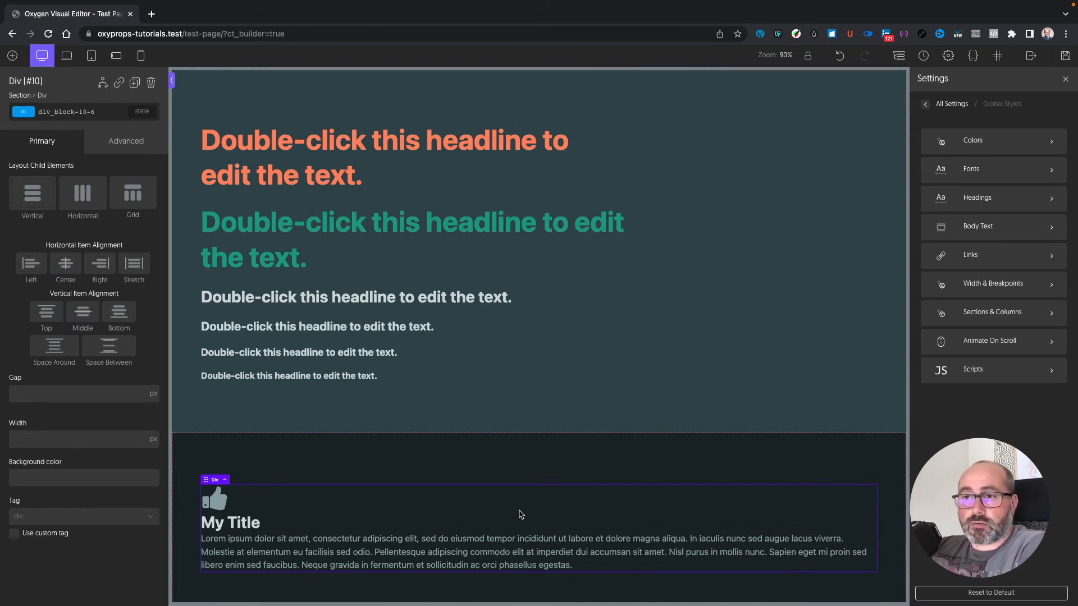
Step: Set the card div's width to Content 2 and its gap to Size Fluid 2
click(81, 441)
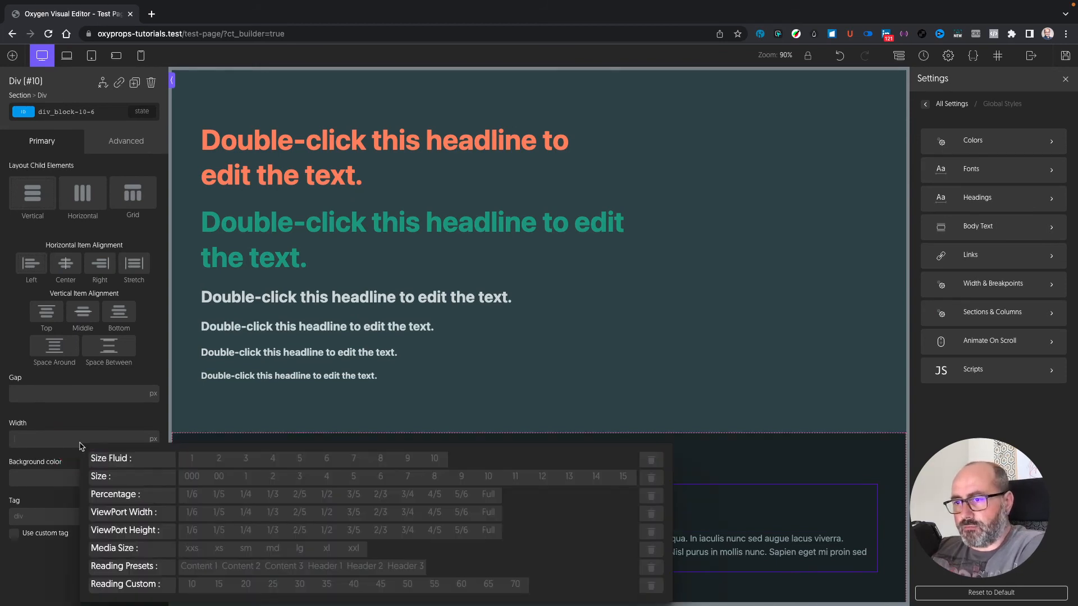
click(251, 568)
scroll(252, 571, down, 2)
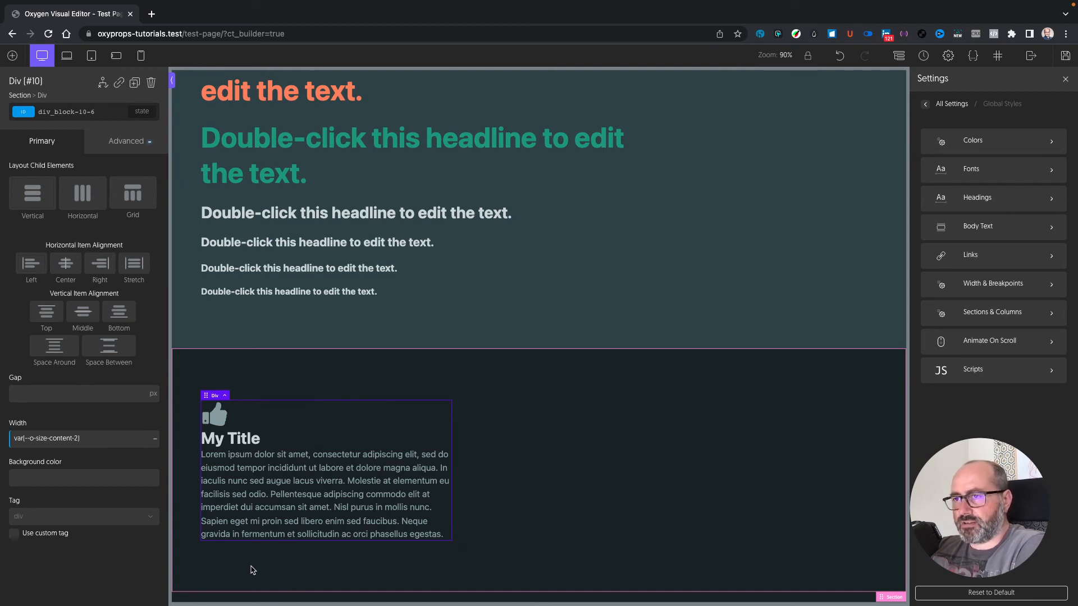
click(79, 396)
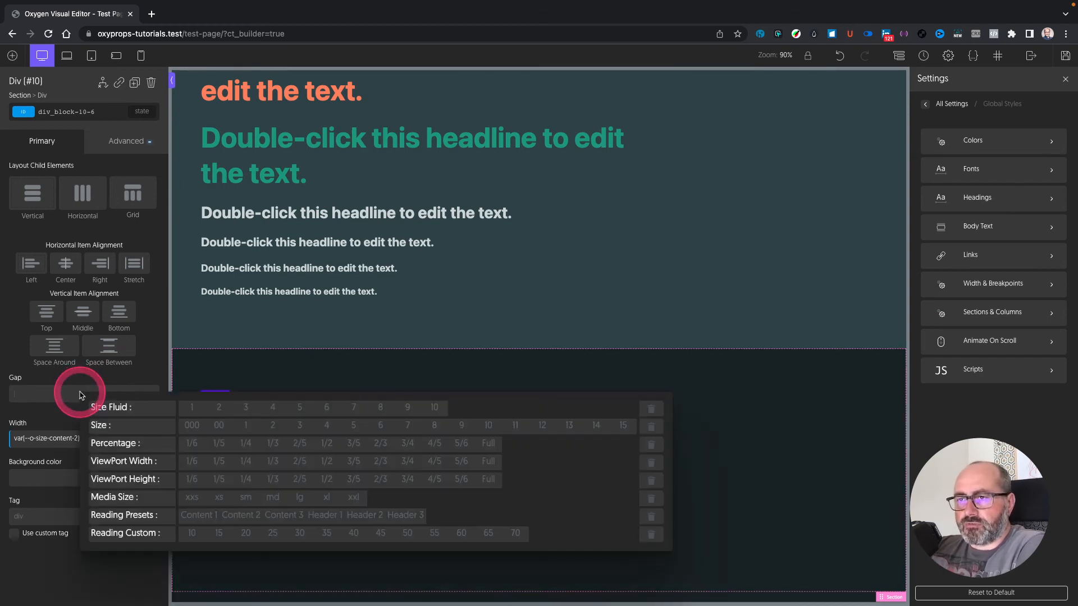
click(219, 408)
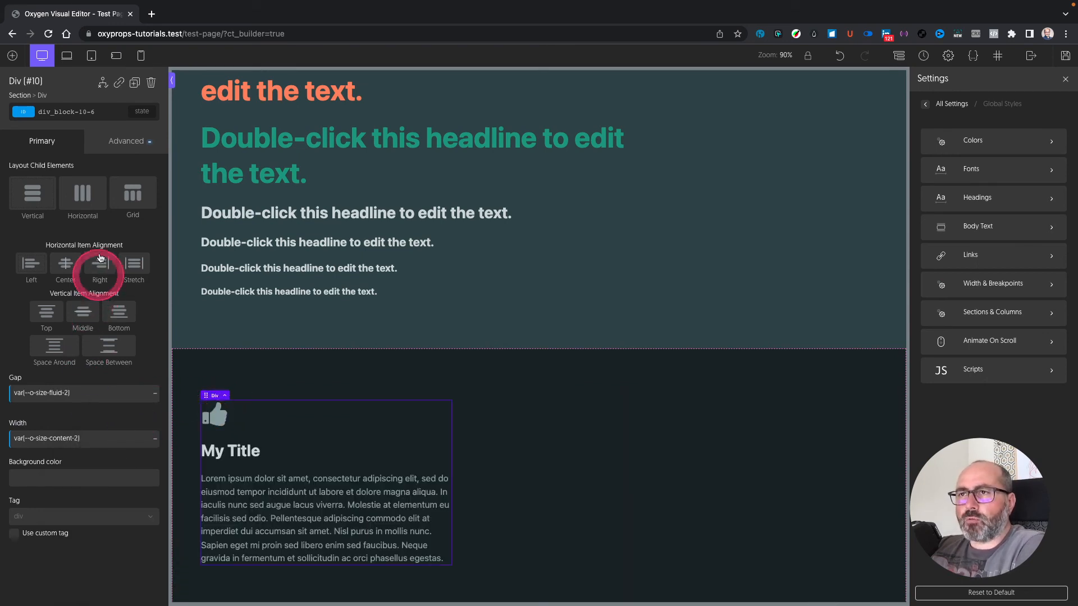
Step: Give the card div Size Fluid 4 padding, applied to all four sides
click(125, 147)
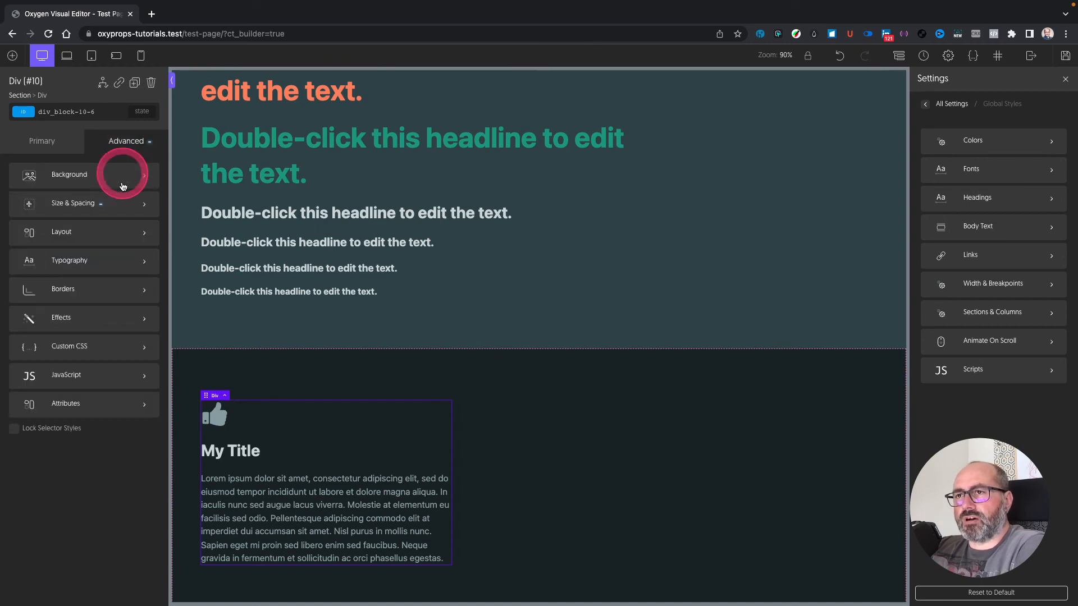
click(102, 209)
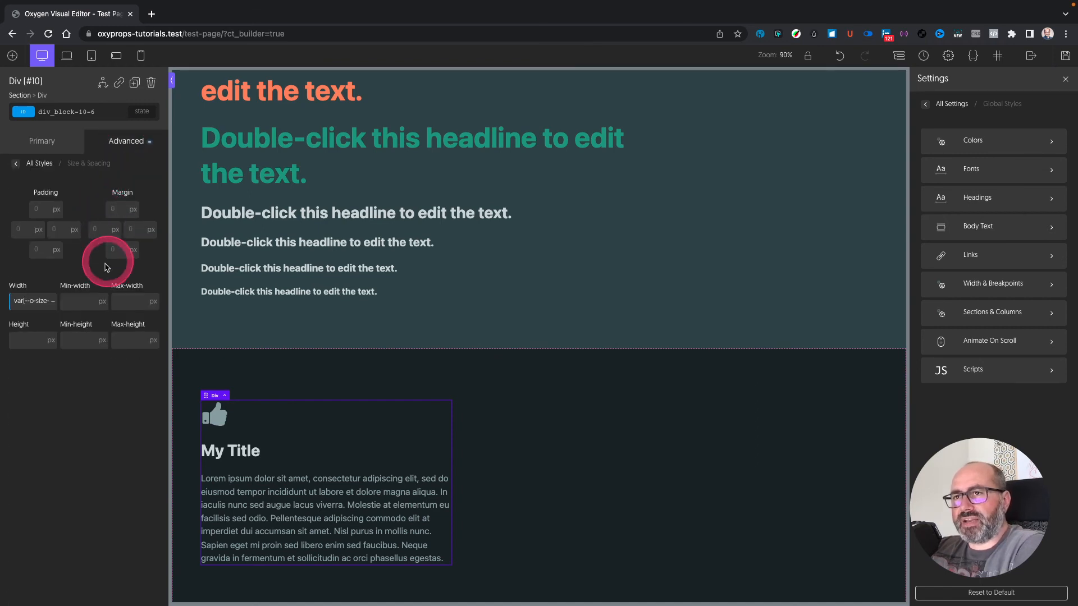
click(37, 211)
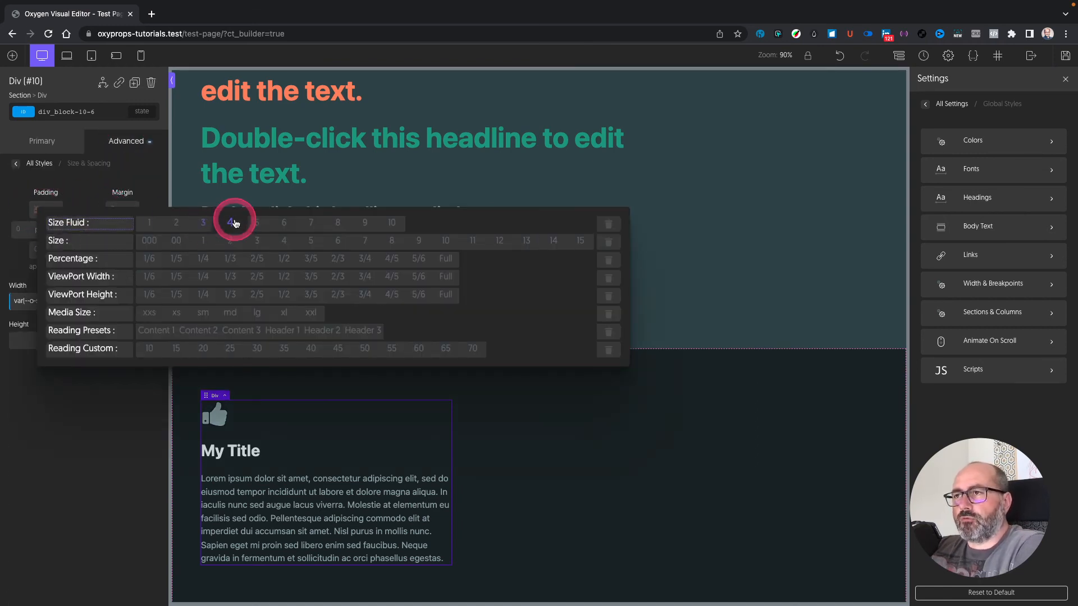
click(196, 222)
click(41, 211)
click(37, 266)
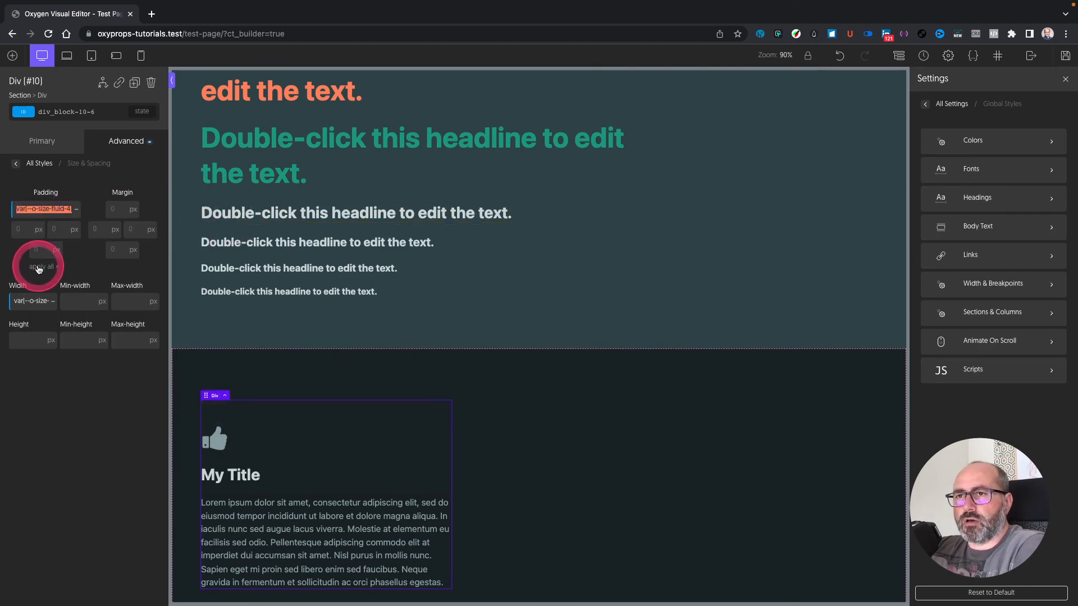
click(39, 164)
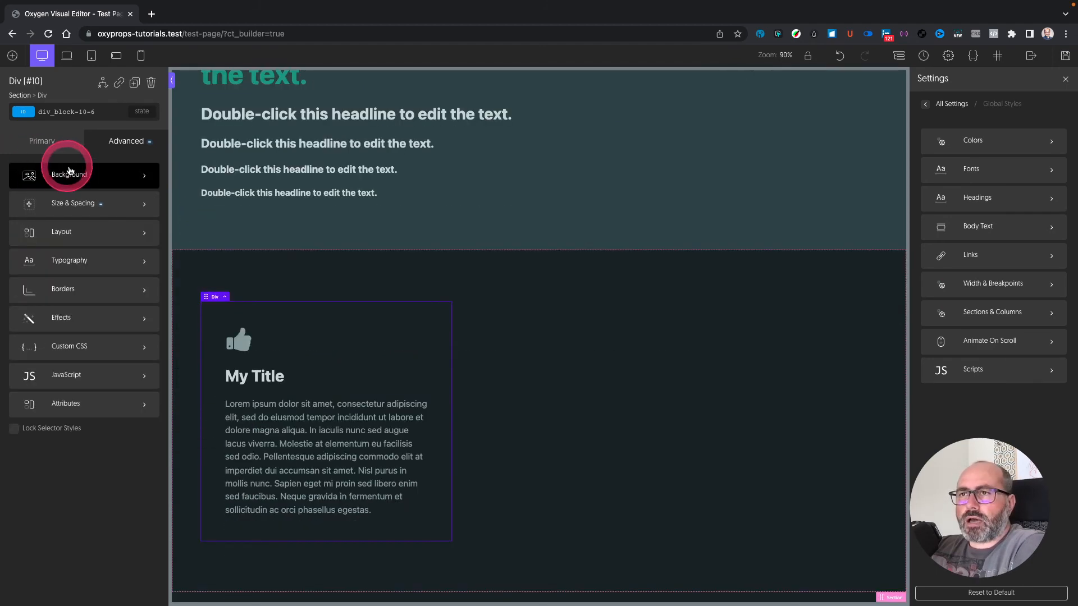
Step: Give the card a gradient 1 plus Noise background with a Brand 9 overlay at 40%
click(75, 178)
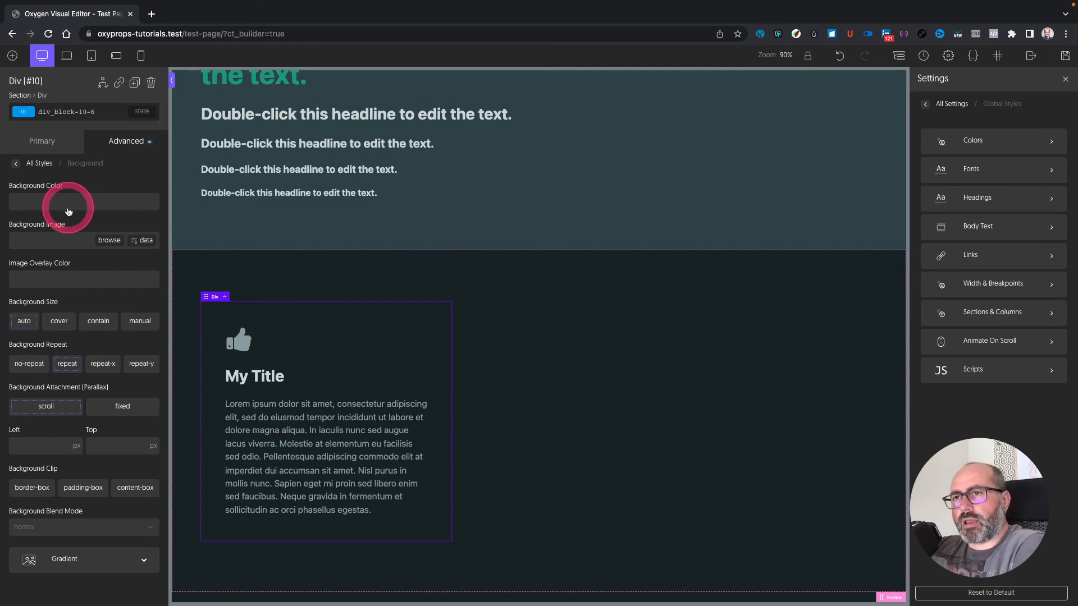
click(35, 242)
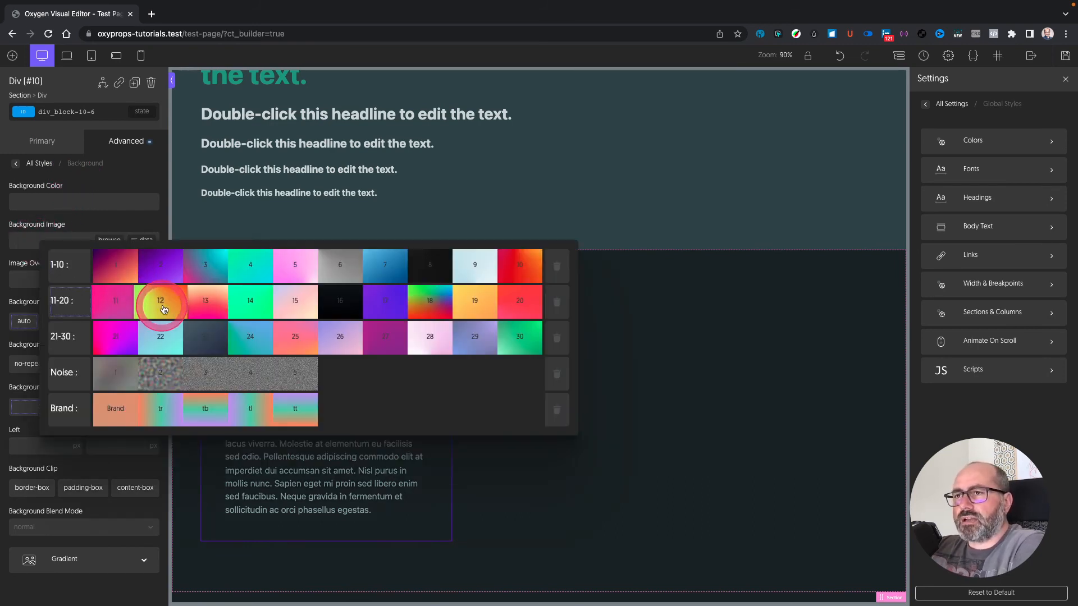
click(122, 272)
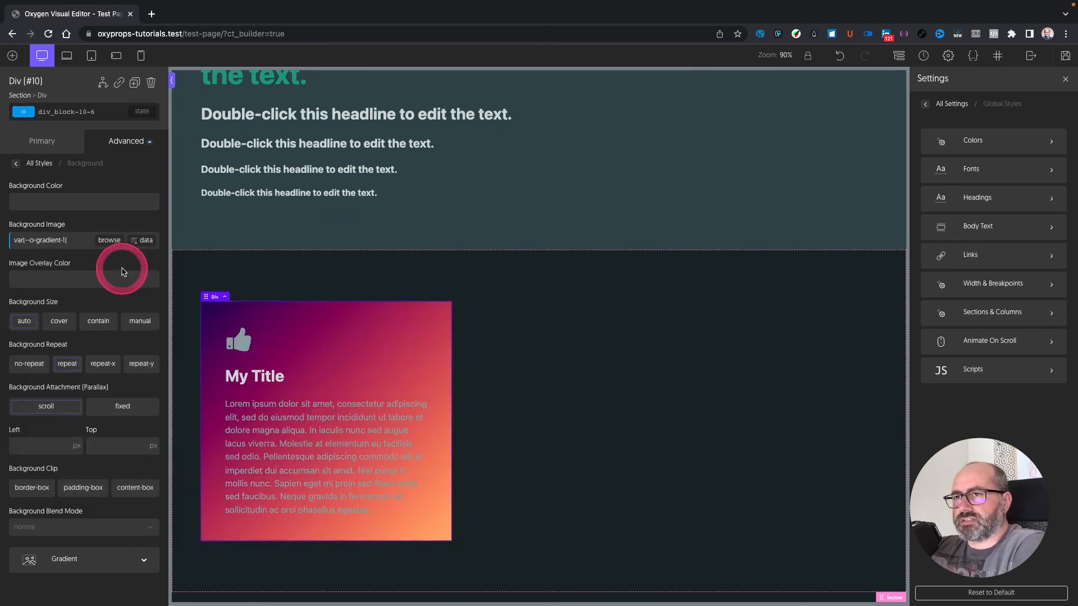
click(78, 246)
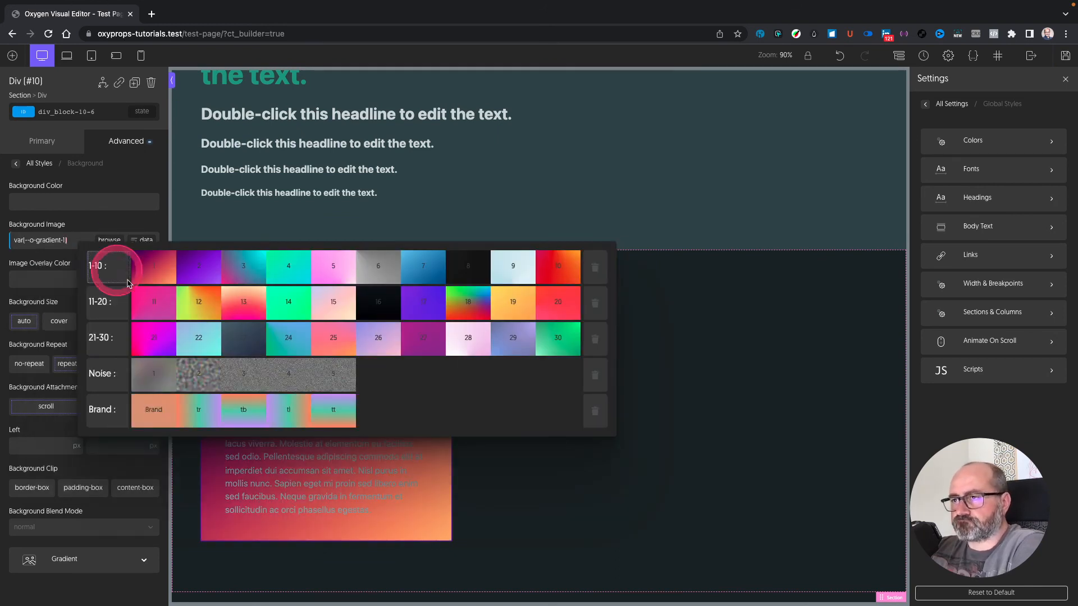
click(247, 376)
click(44, 275)
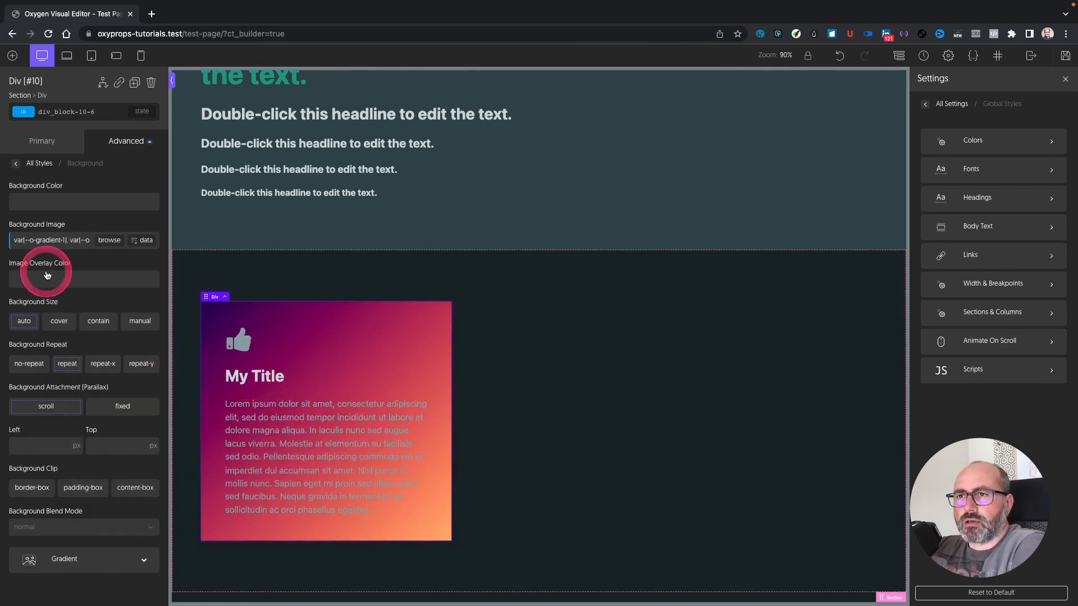
click(284, 363)
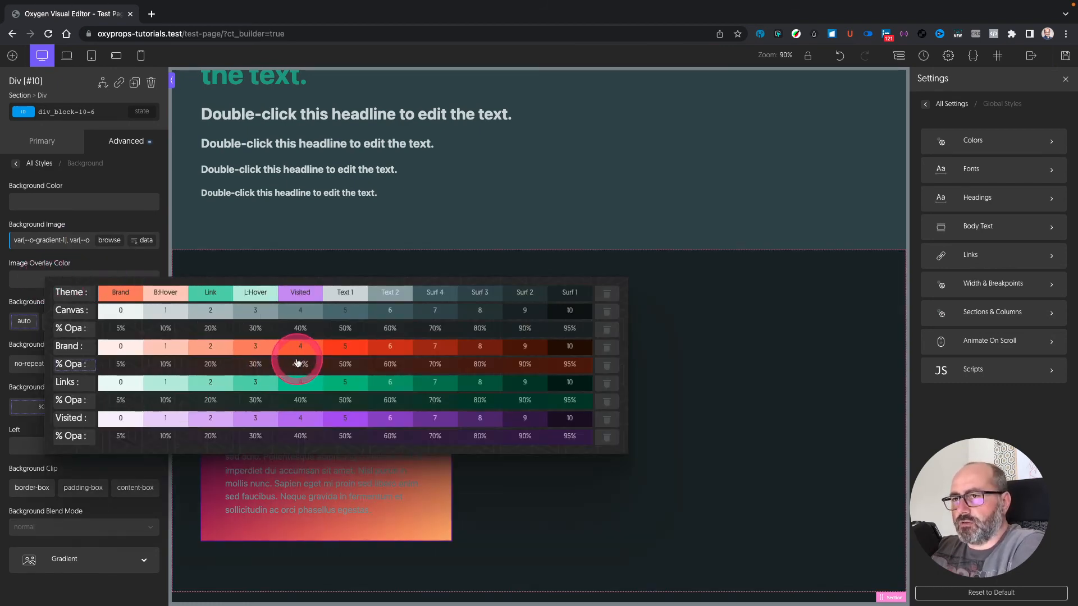
click(86, 353)
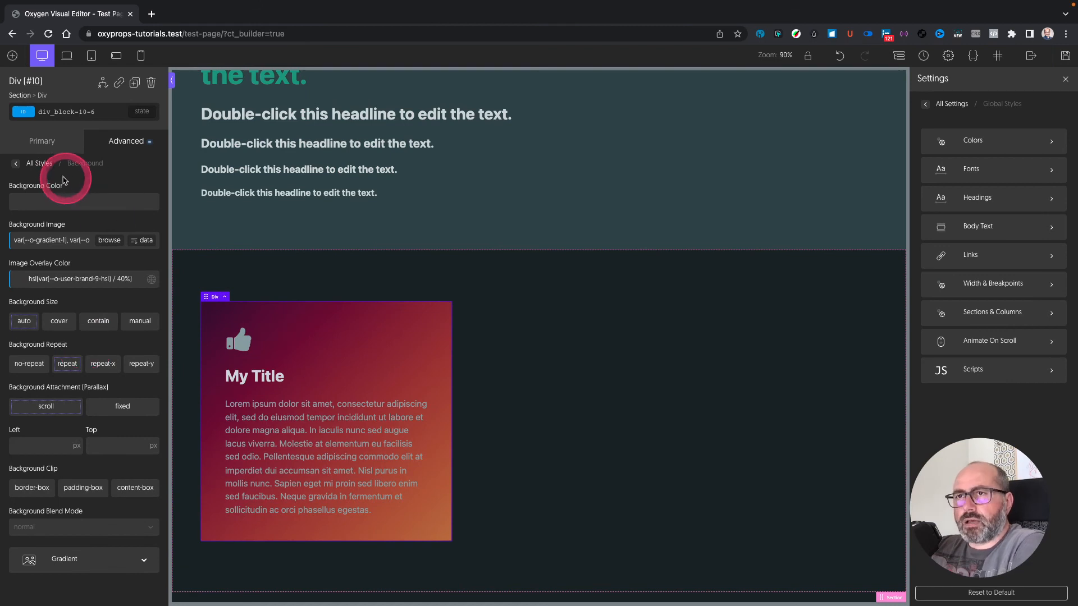
click(16, 163)
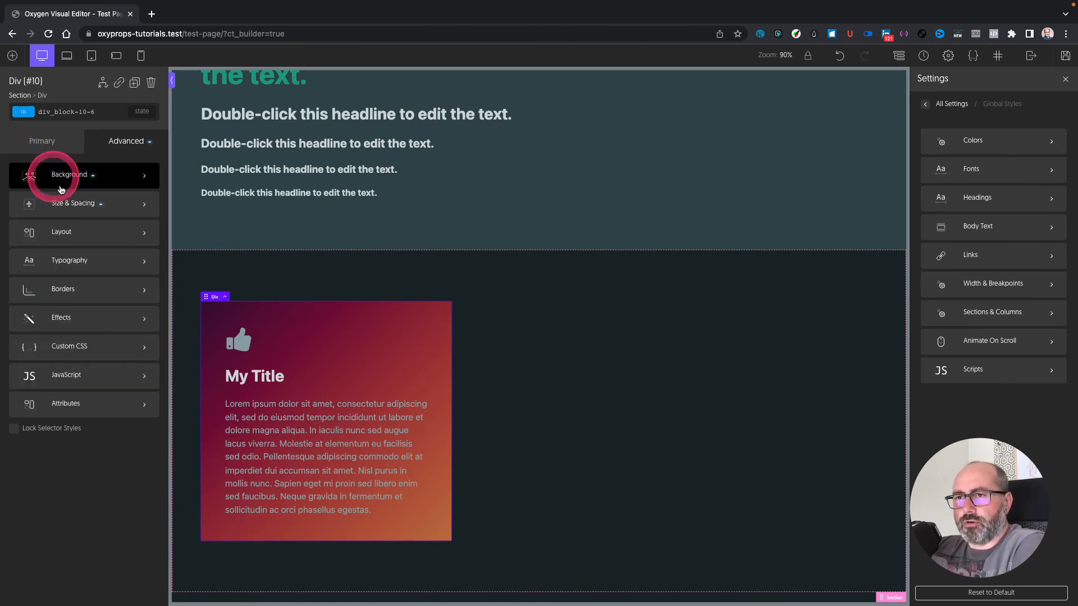
Step: Give the card a thick Visited 5 purple border and var(--o-radius-3) rounded corners
click(69, 289)
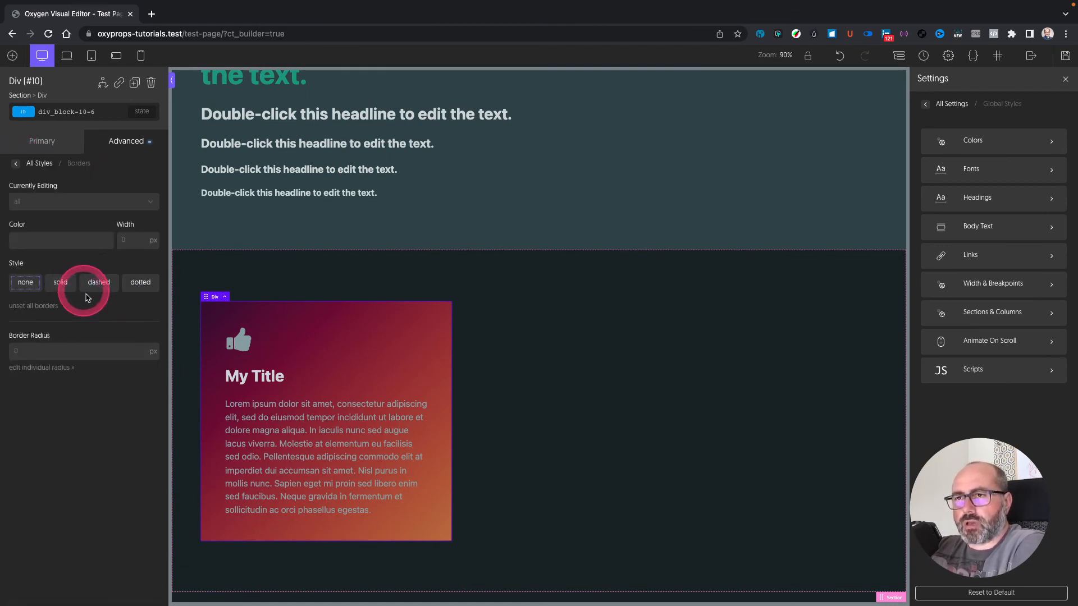
click(44, 241)
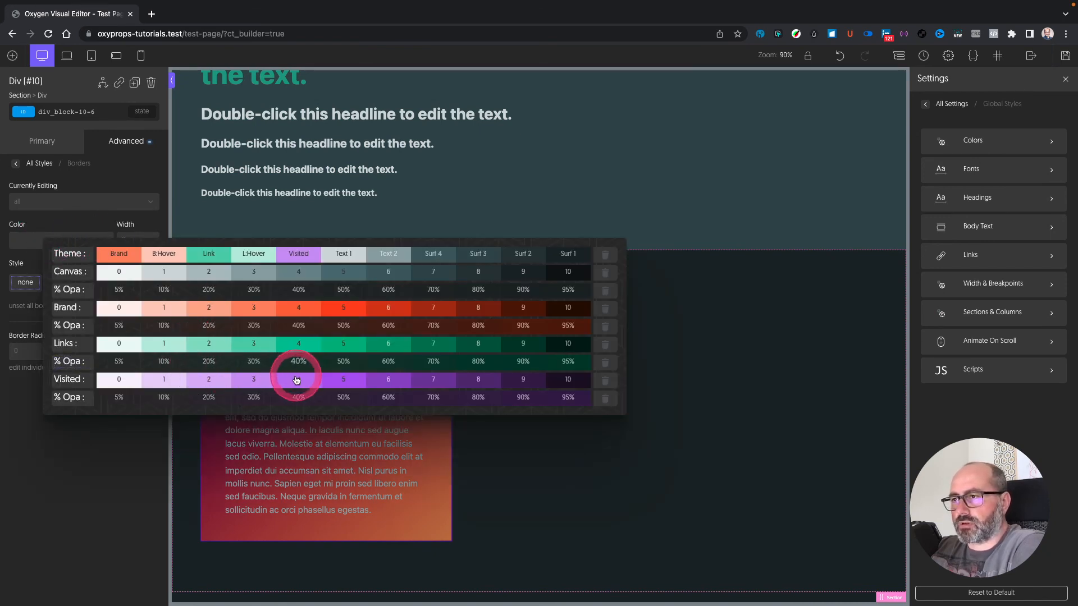
click(340, 382)
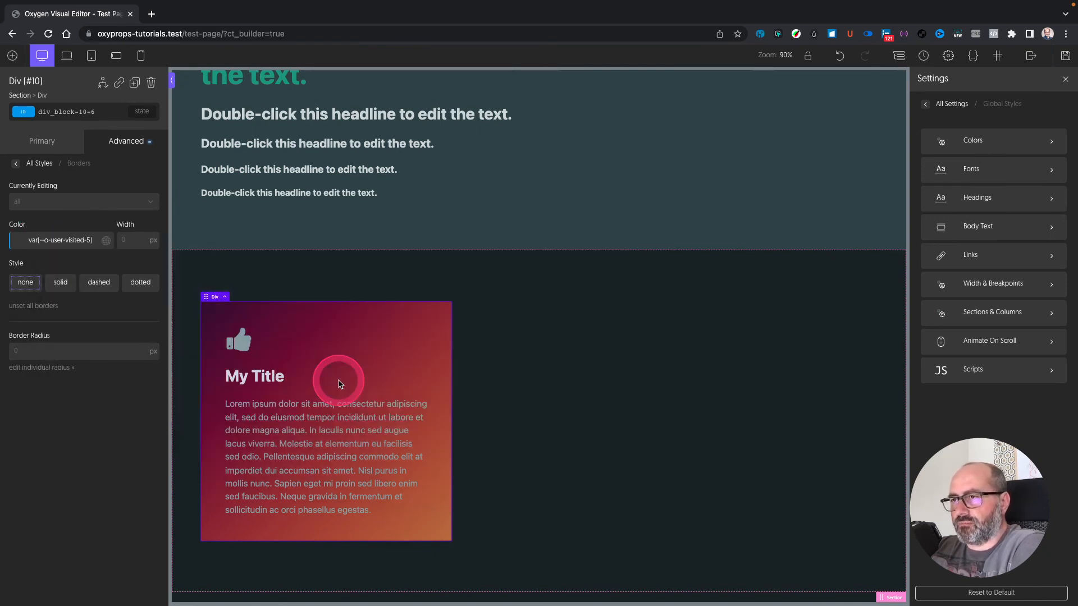
click(133, 241)
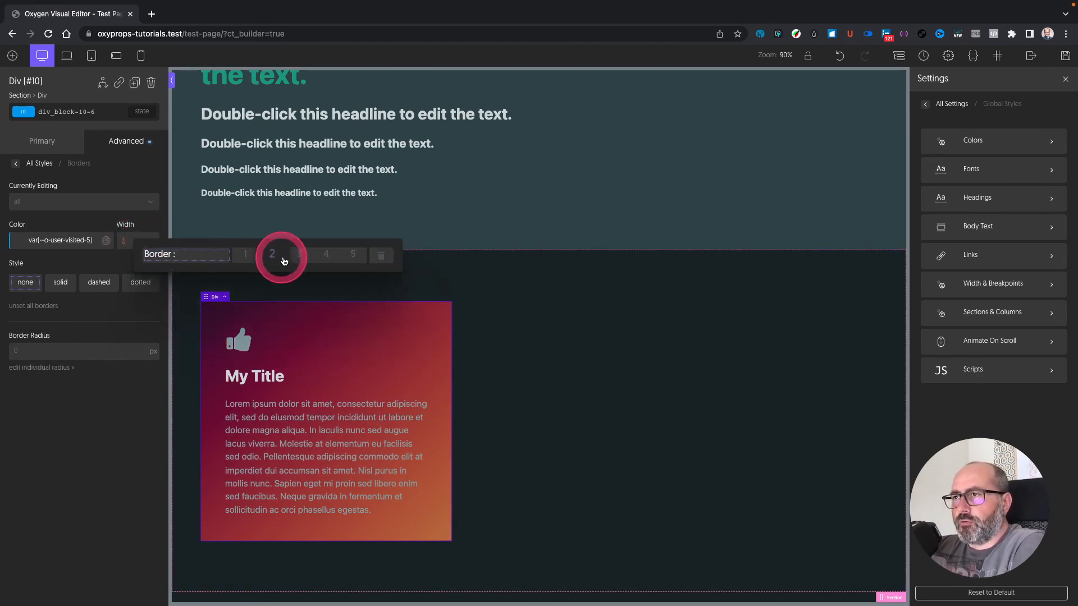
click(302, 258)
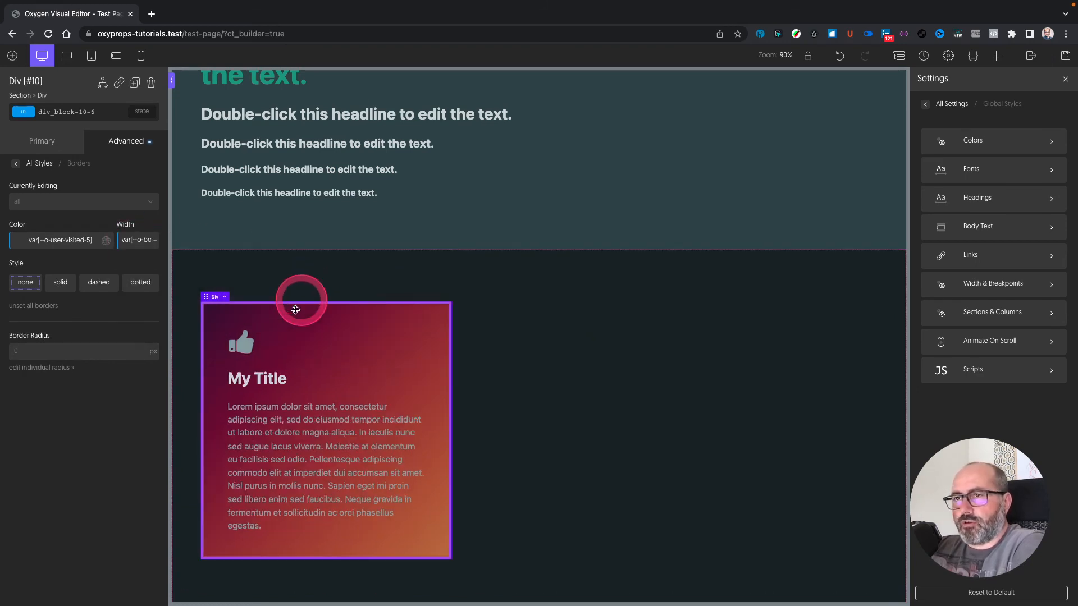
click(56, 352)
click(224, 365)
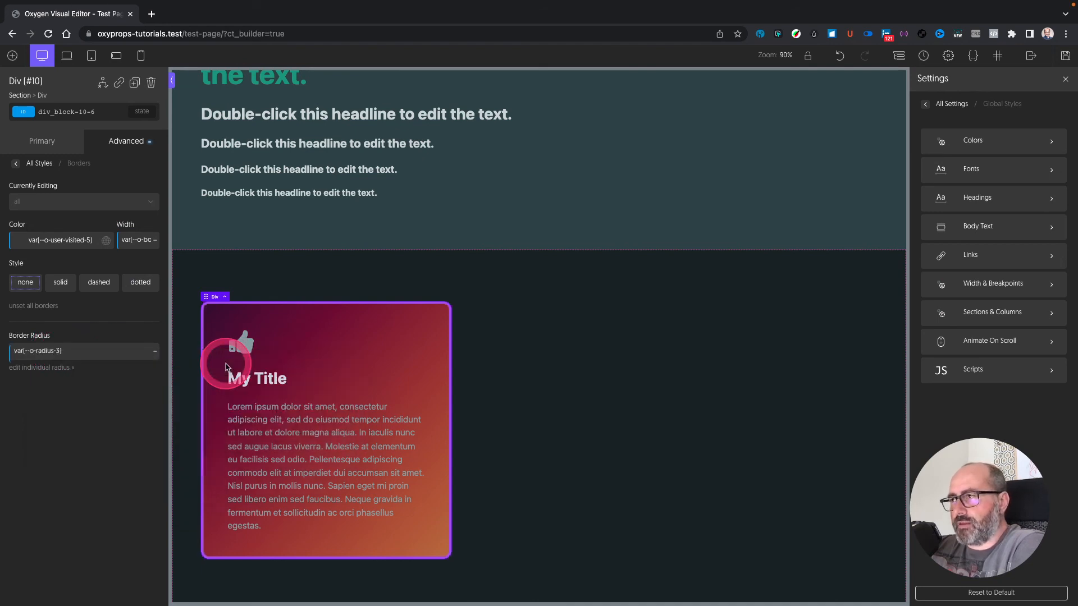
click(542, 350)
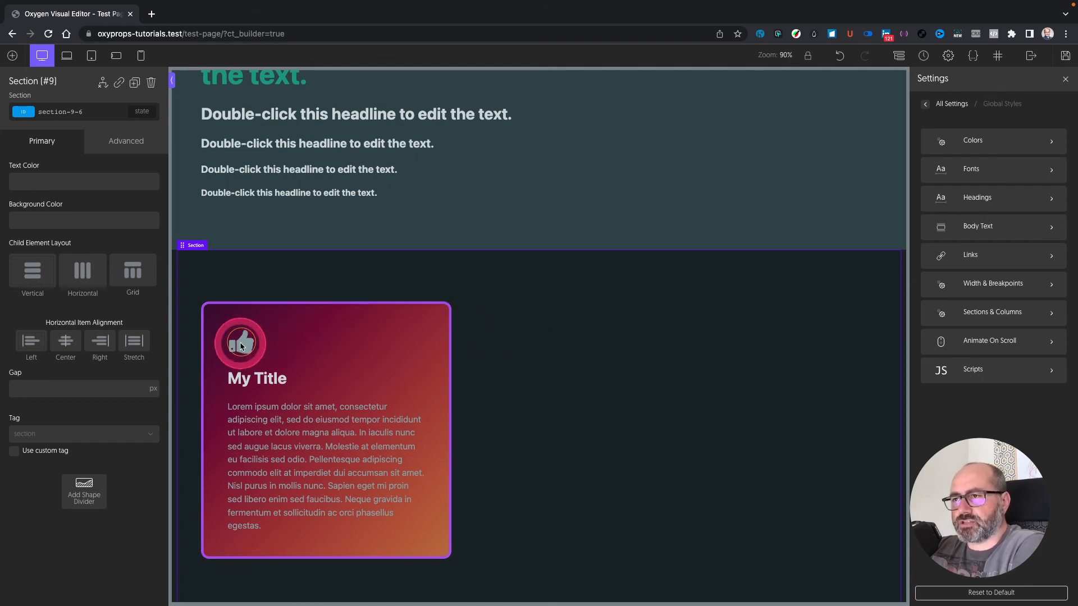
Step: Color the thumbs-up icon with the orange Brand swatch
click(240, 345)
click(48, 224)
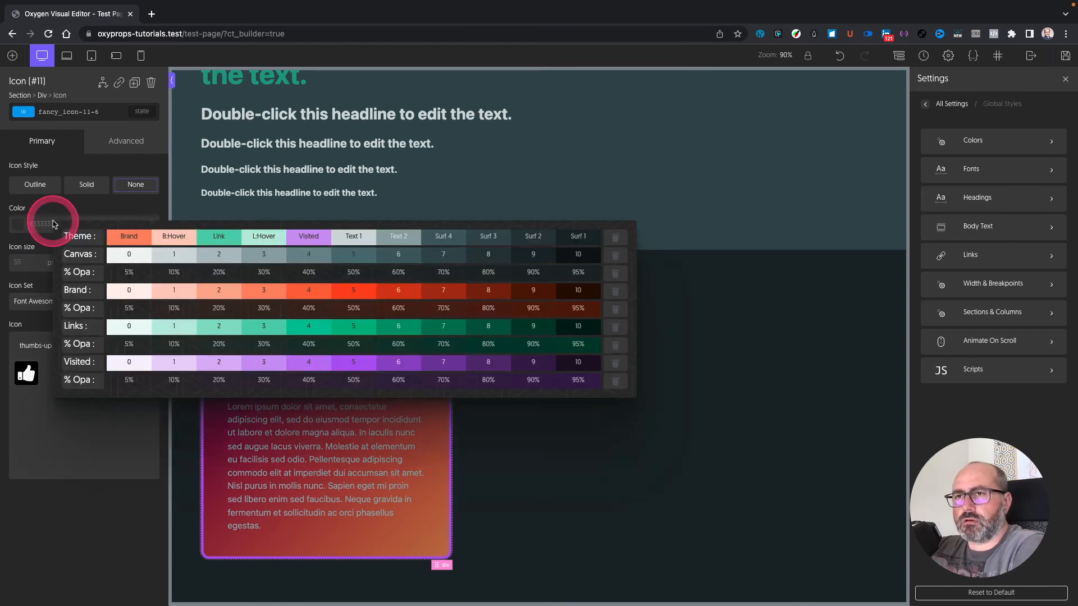
click(129, 238)
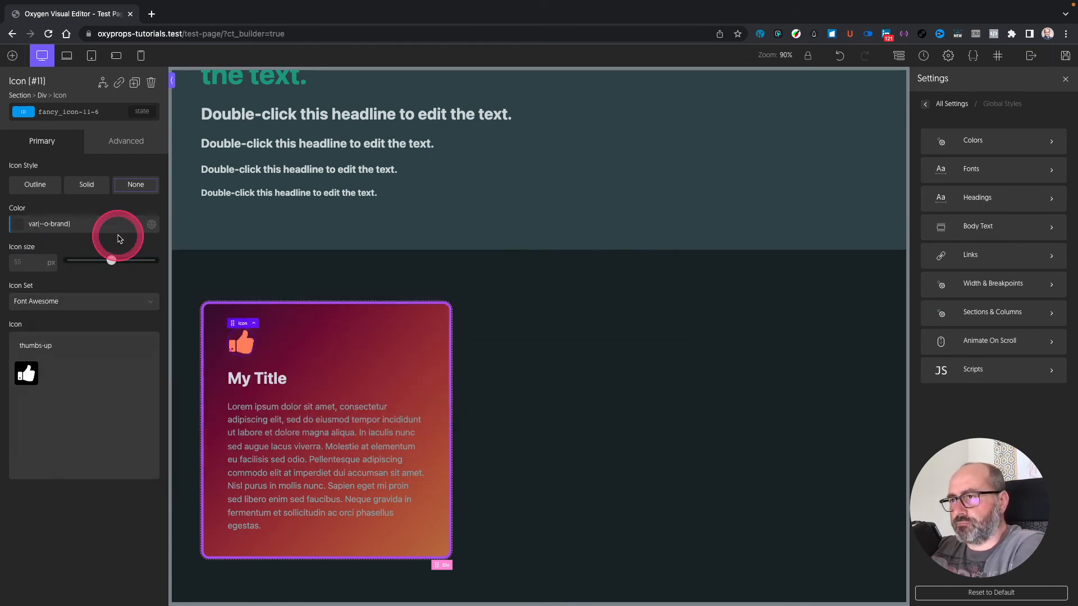
Step: Set the My Title heading's text colour to the Text 1 swatch
click(254, 377)
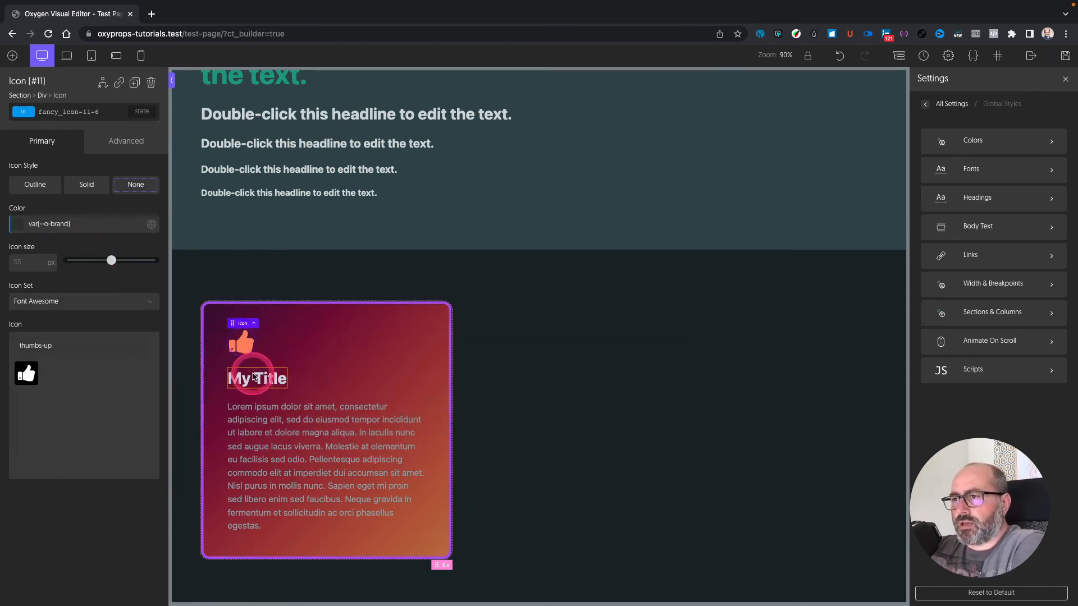
click(48, 274)
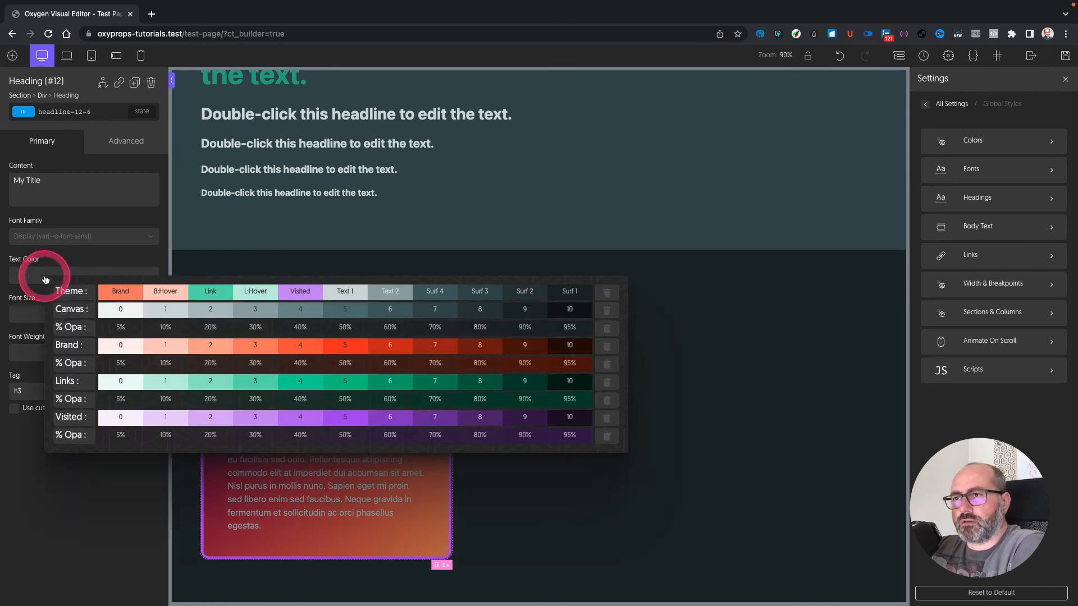
click(344, 291)
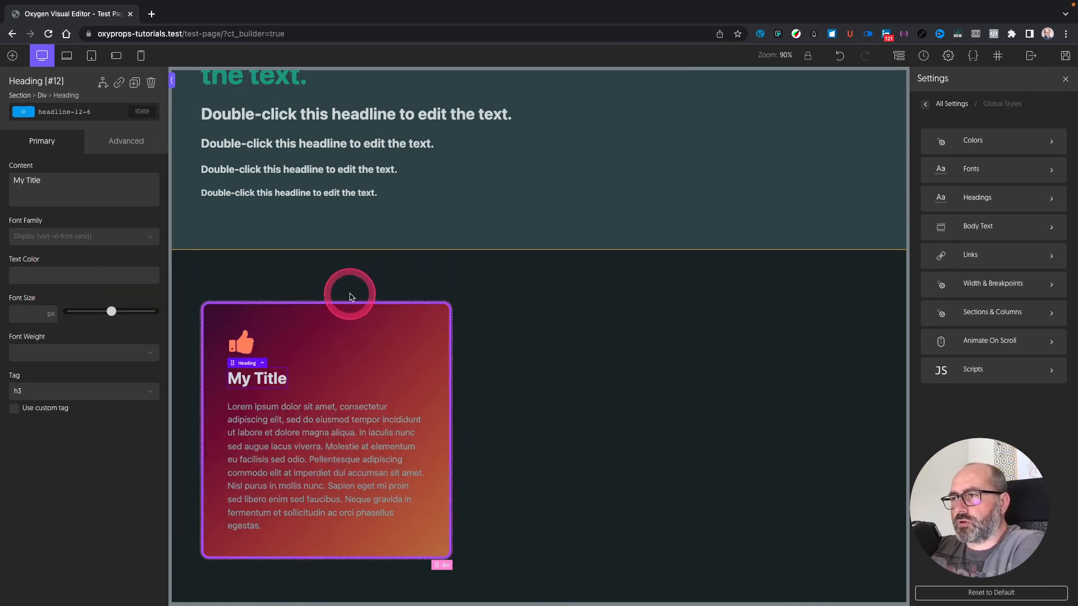
click(555, 355)
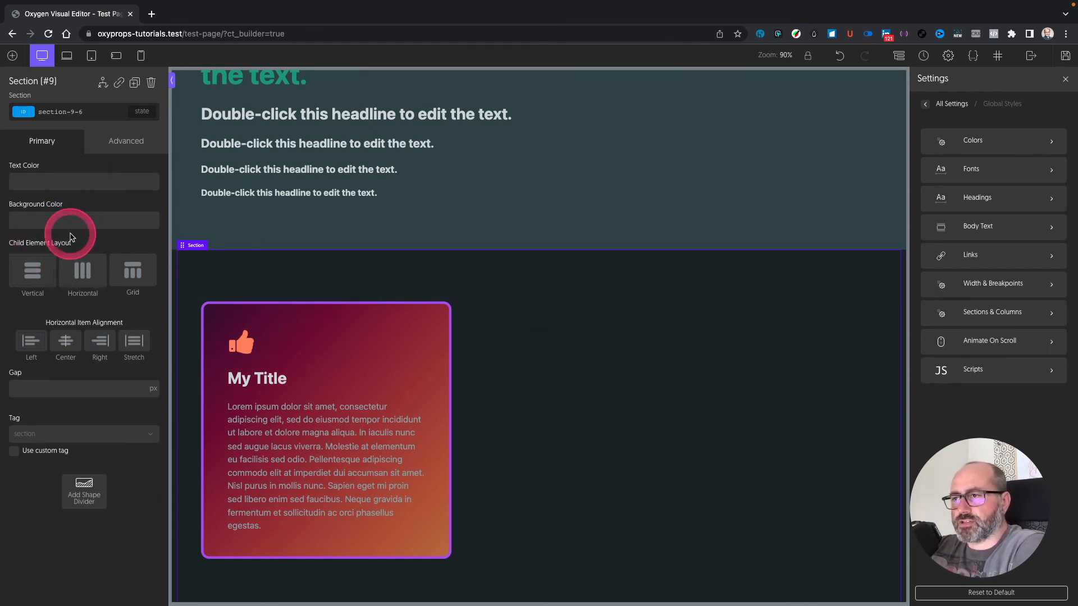
Step: Add the o-shadow-6 class to the section containing the card
scroll(596, 301, down, 1)
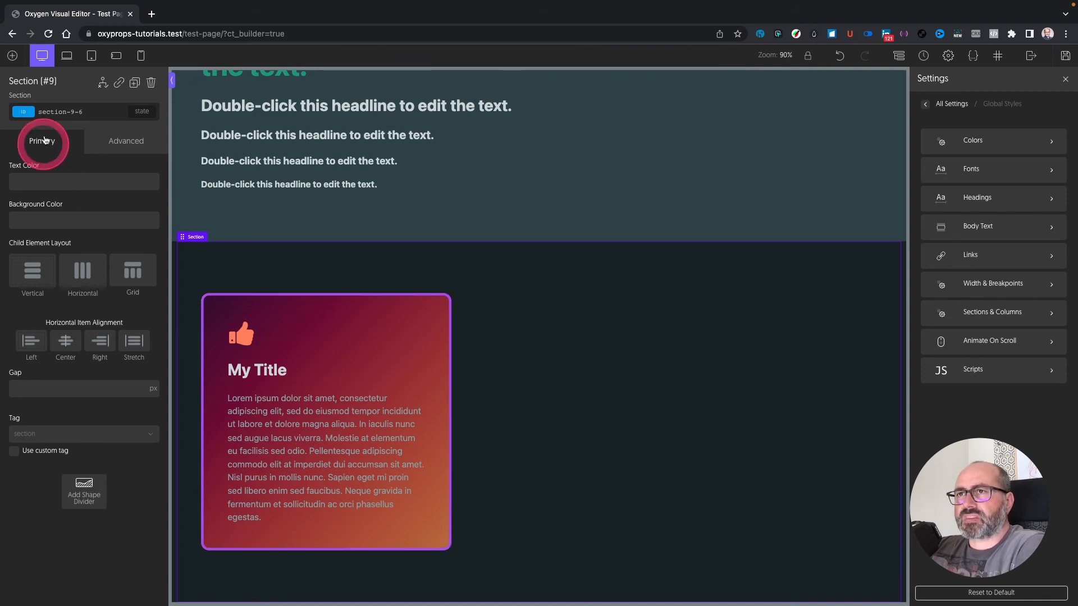
click(101, 113)
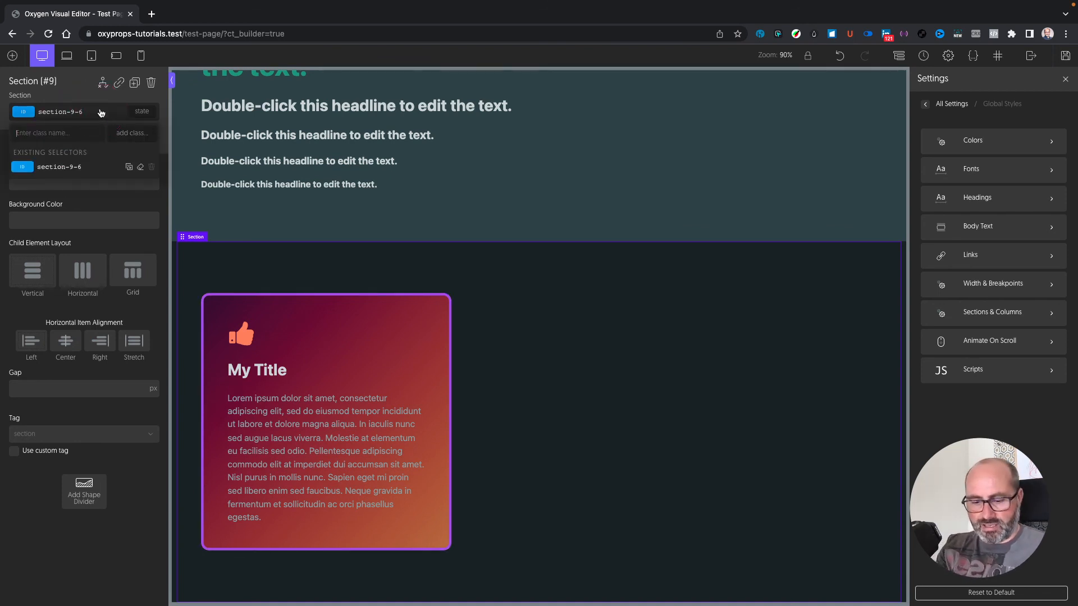
text(o-shadow-6)
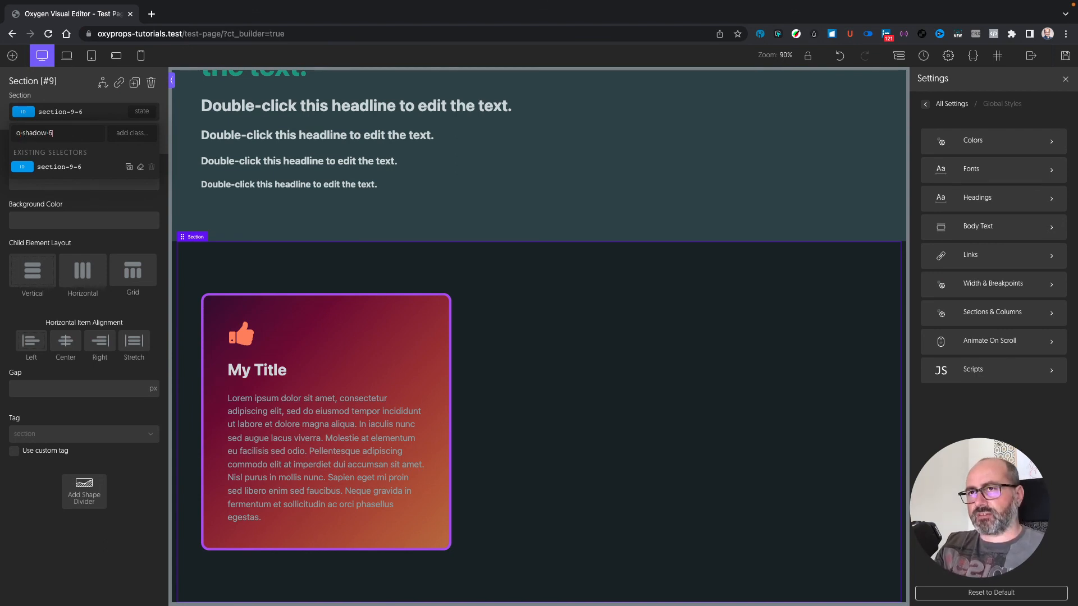
key(Return)
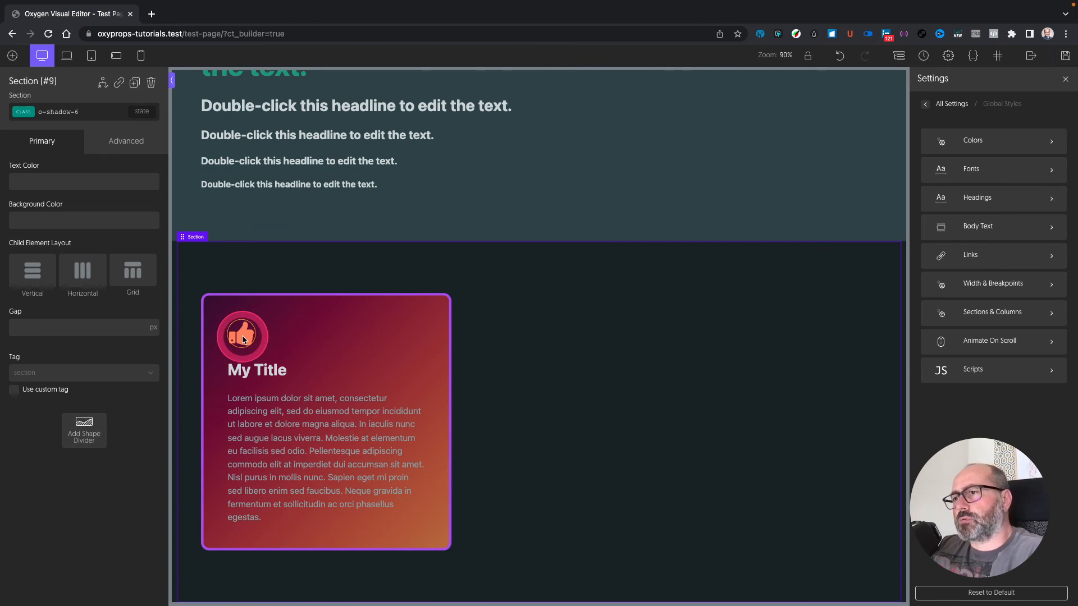
click(281, 337)
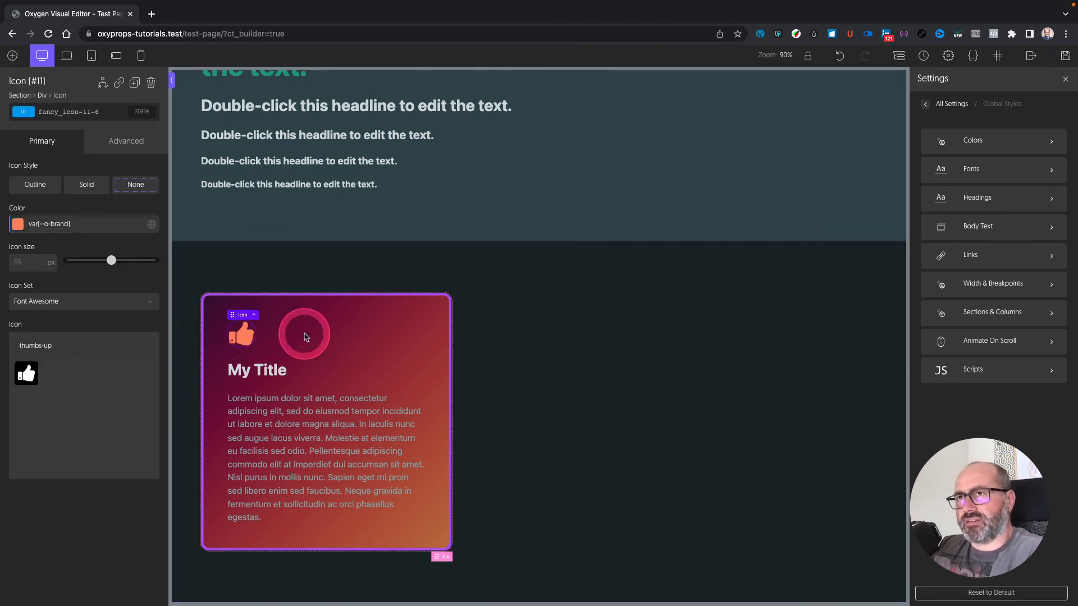
Step: Add the o-bounce class to the thumbs-up icon and enter o-elastic-4 as another class
click(114, 120)
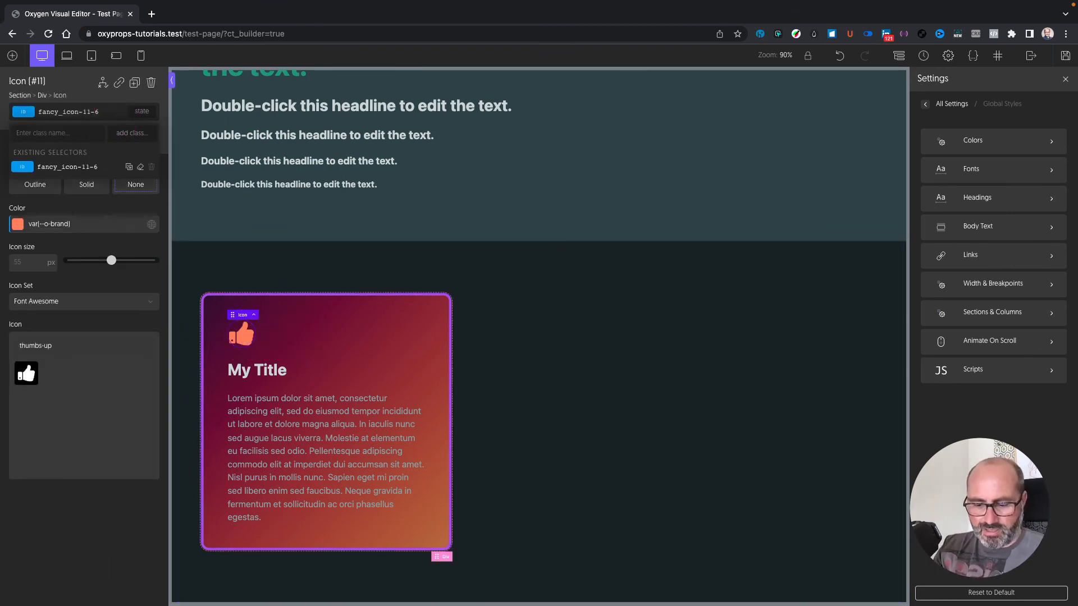
text(o-bounce)
key(Return)
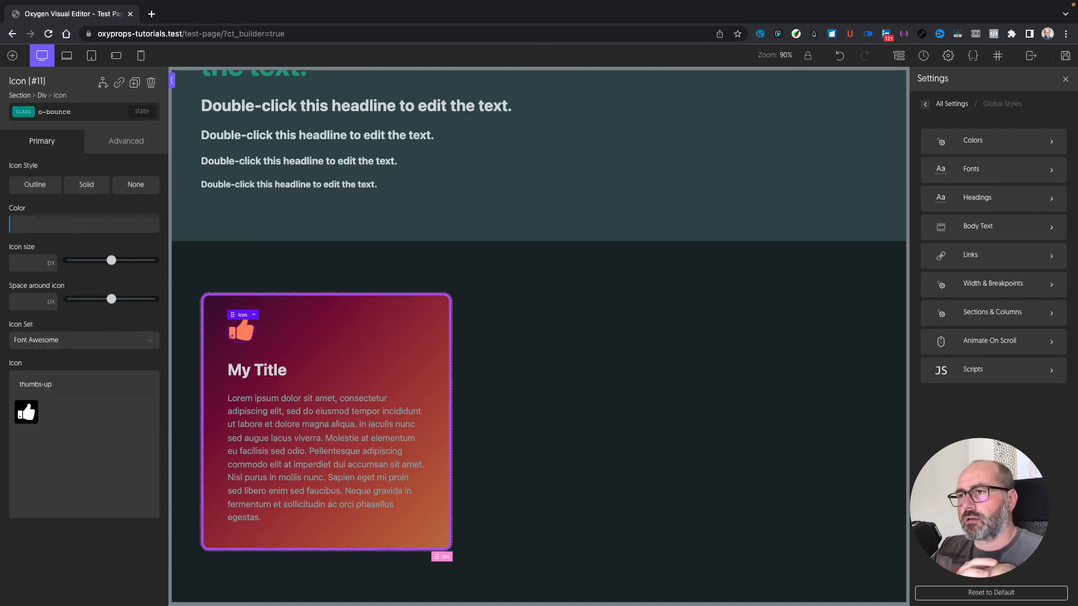
click(94, 114)
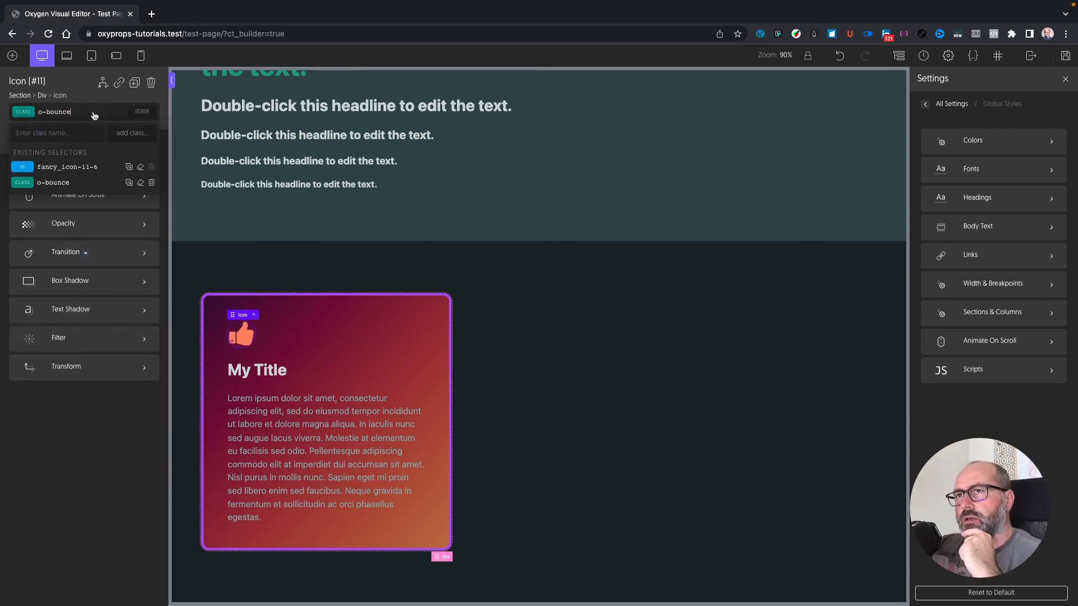
click(46, 126)
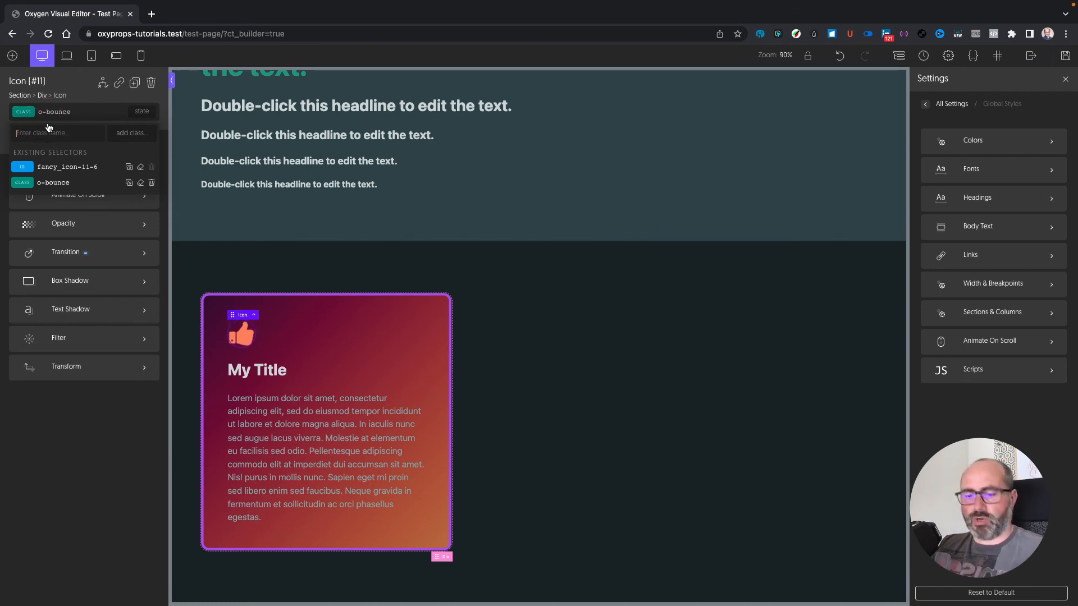
text(o-elastic-)
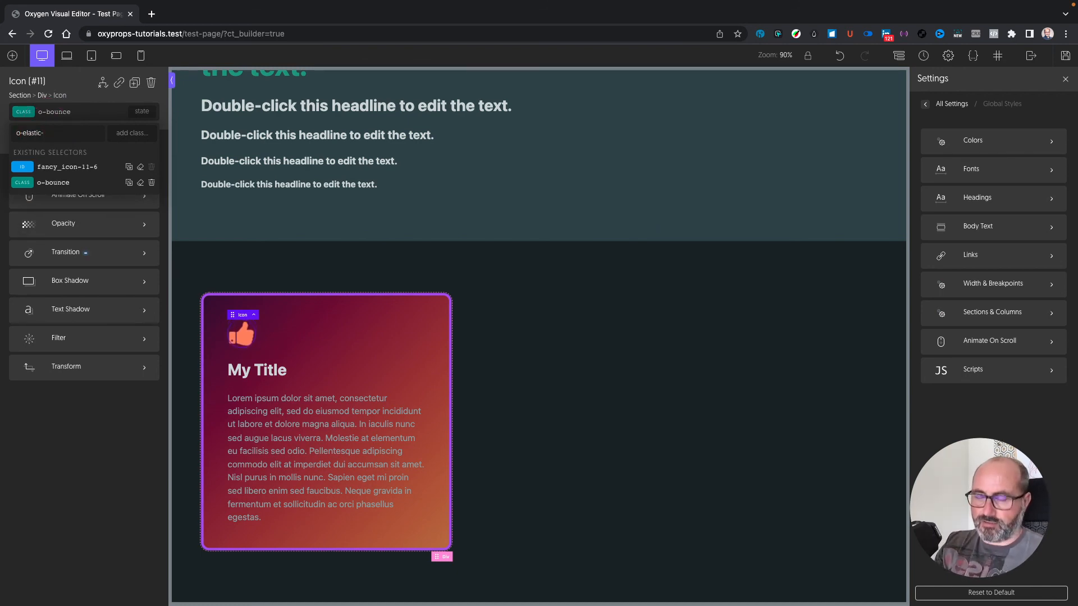
text(4)
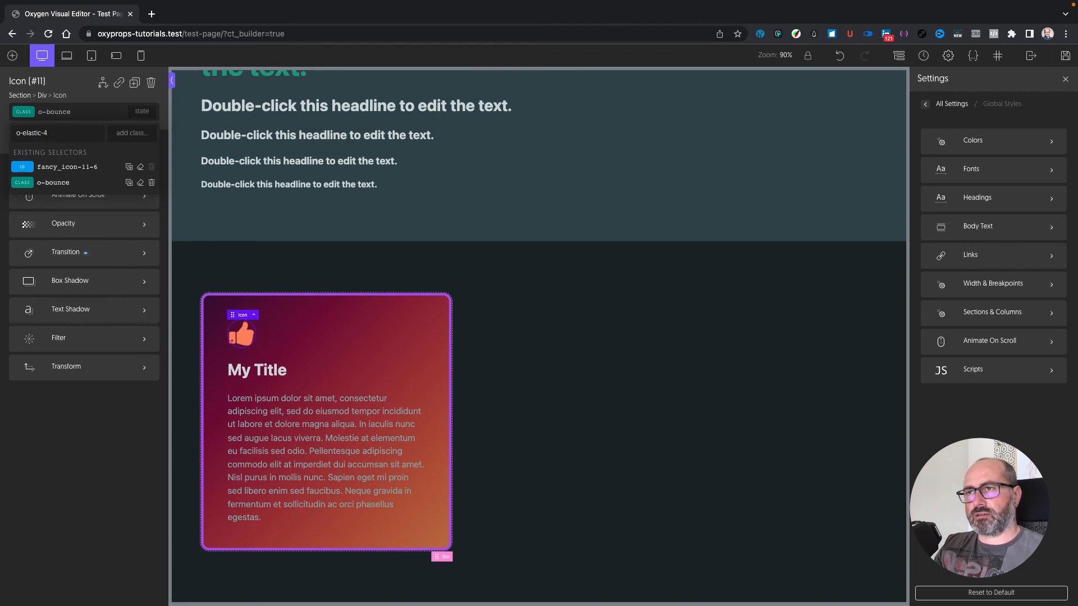
click(653, 333)
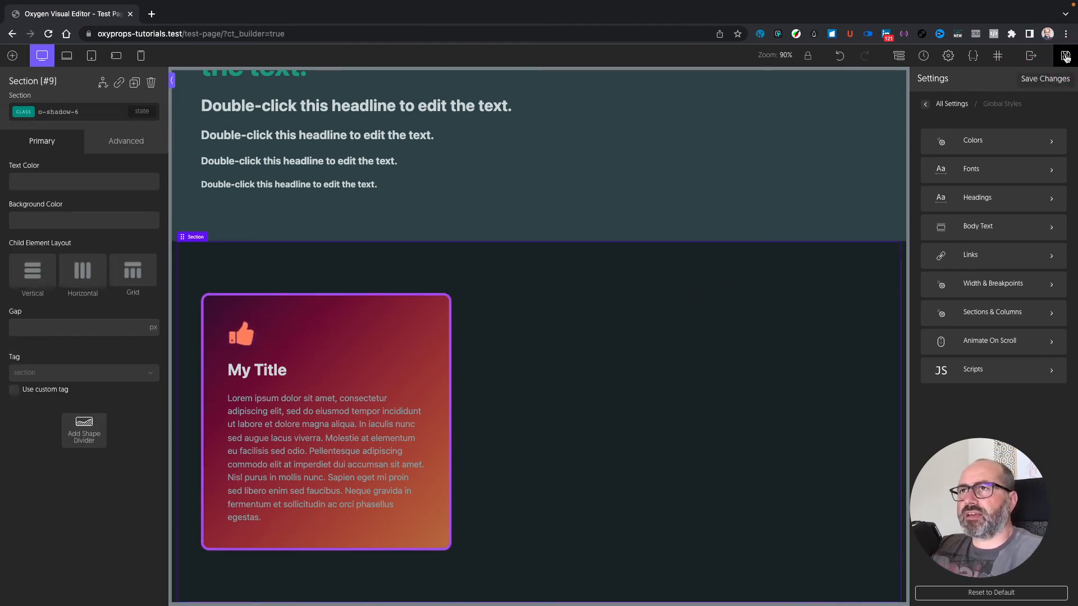
Step: Open the page's frontend in a new browser tab and switch to it
mouse_move(1026, 63)
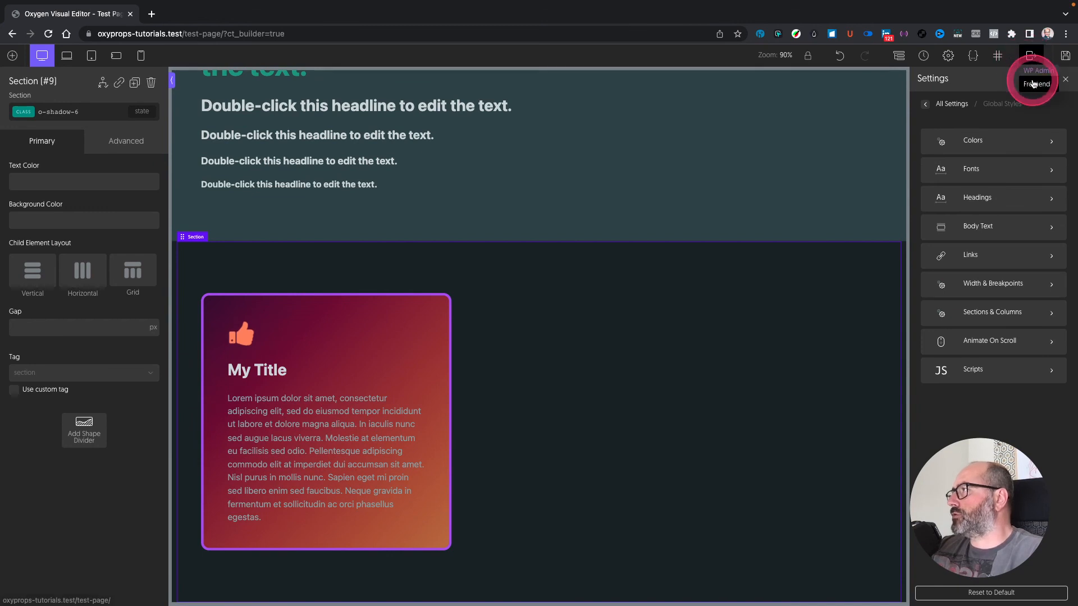
right_click(1035, 83)
click(991, 83)
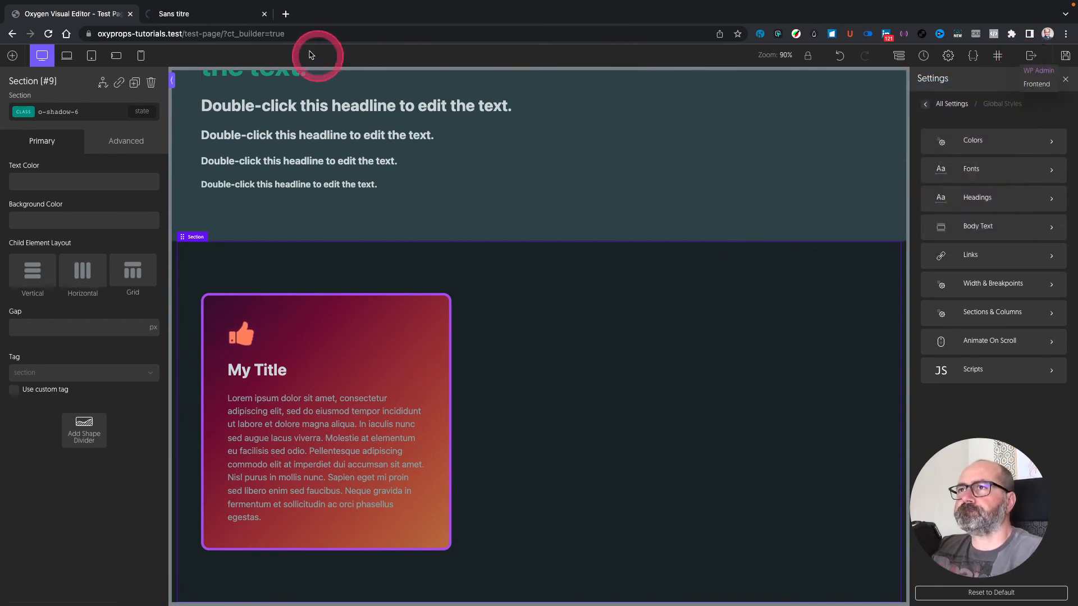
click(224, 14)
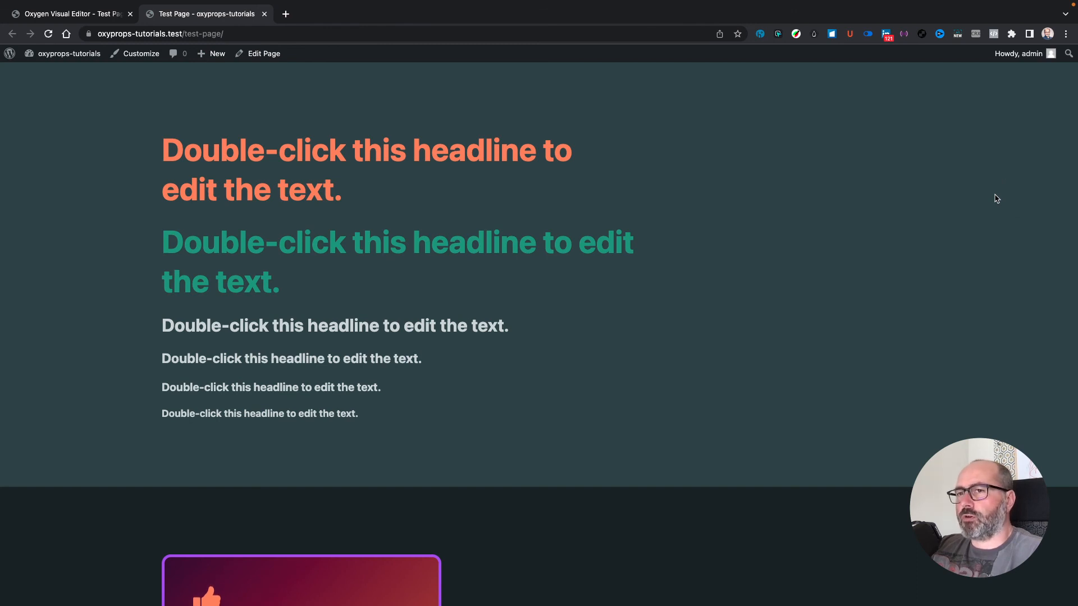
scroll(996, 198, down, 5)
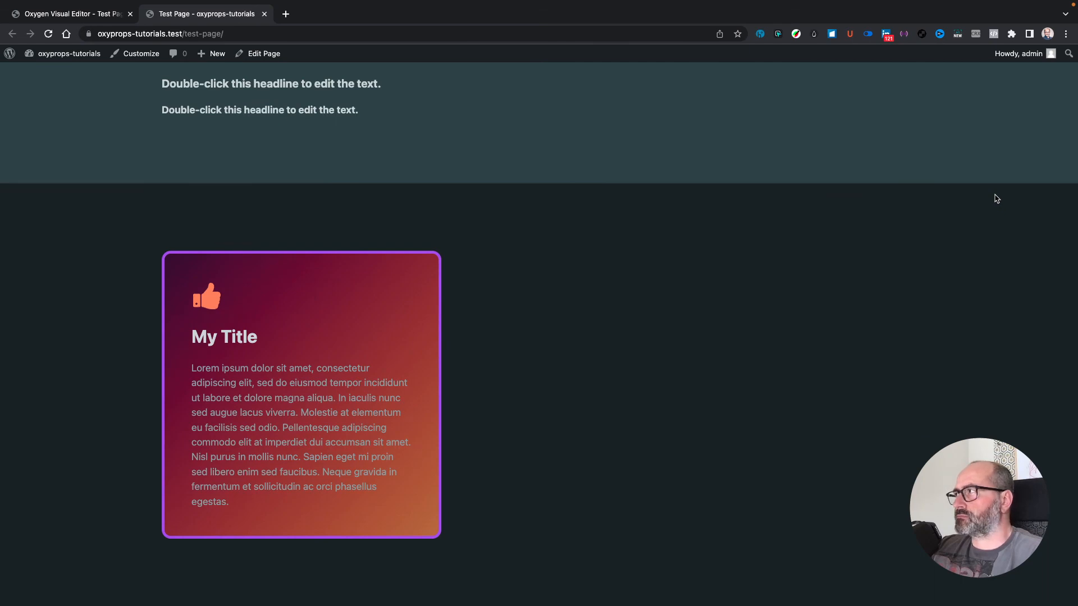
scroll(996, 198, up, 5)
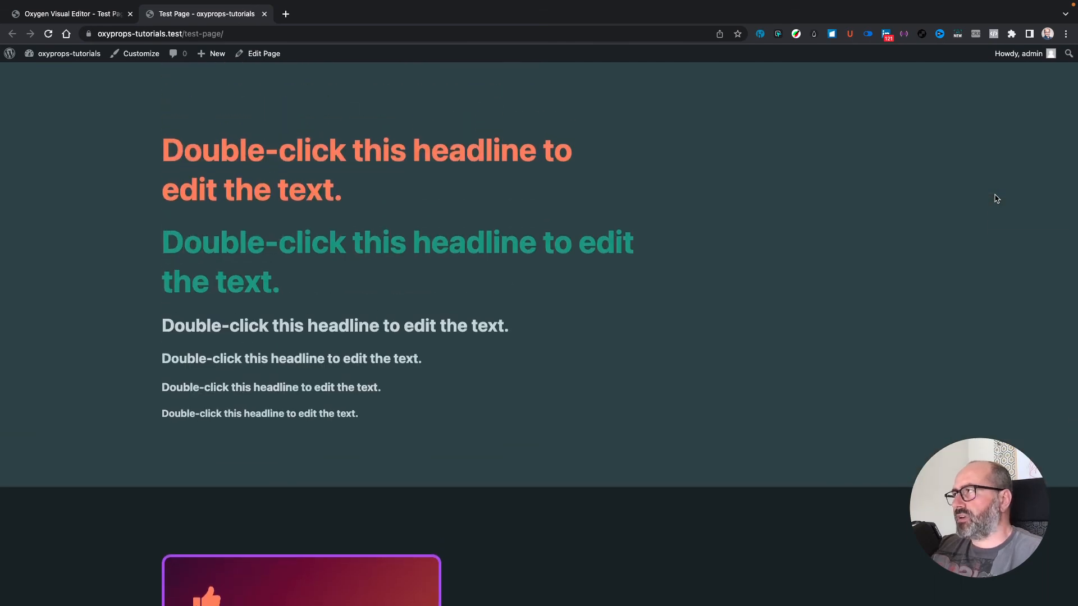